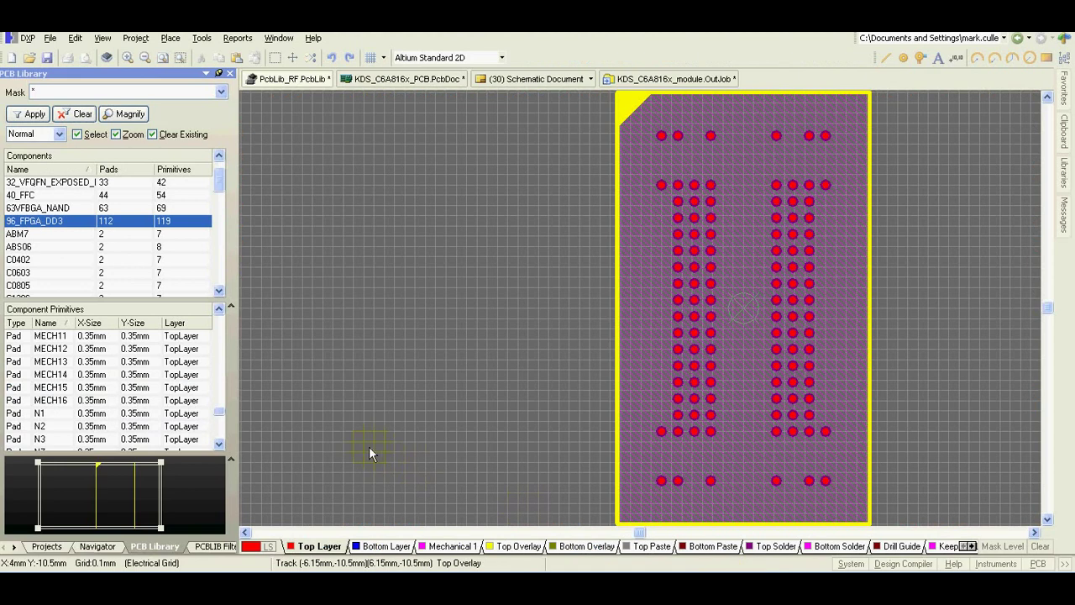
# Enable and show the Mechanical 29 layer in the footprint library's board layer settings.
pyautogui.click(249, 546)
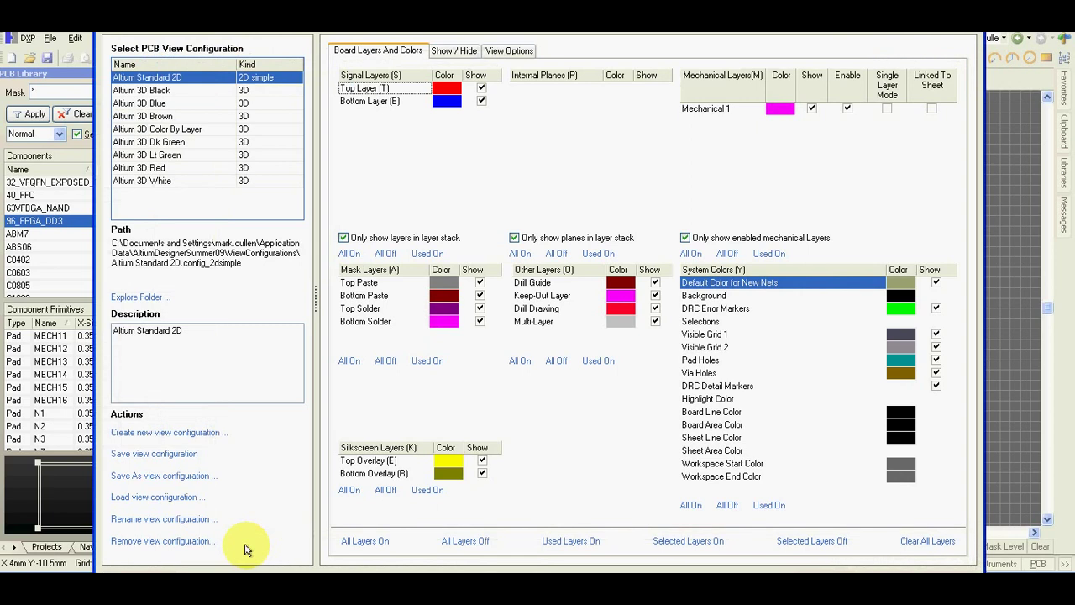
pyautogui.click(686, 237)
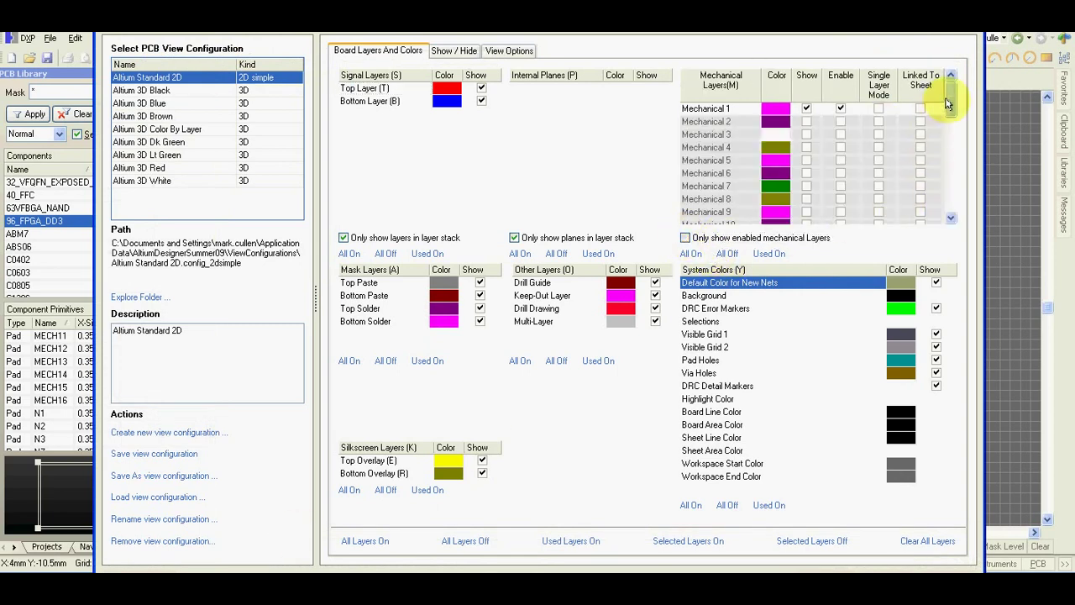
pyautogui.moveTo(948, 102); pyautogui.dragTo(947, 210)
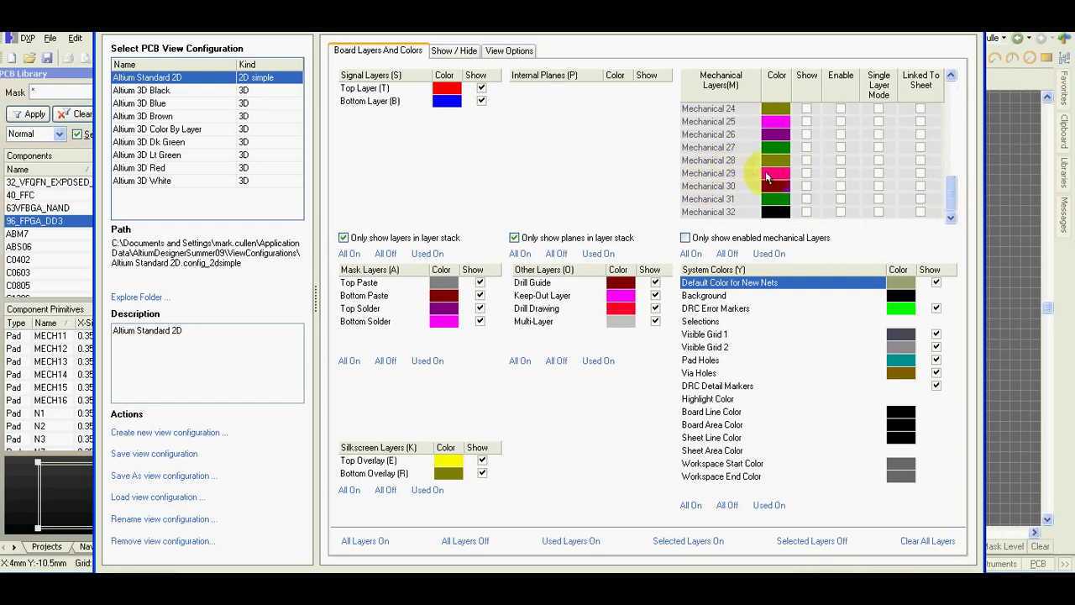
pyautogui.click(808, 173)
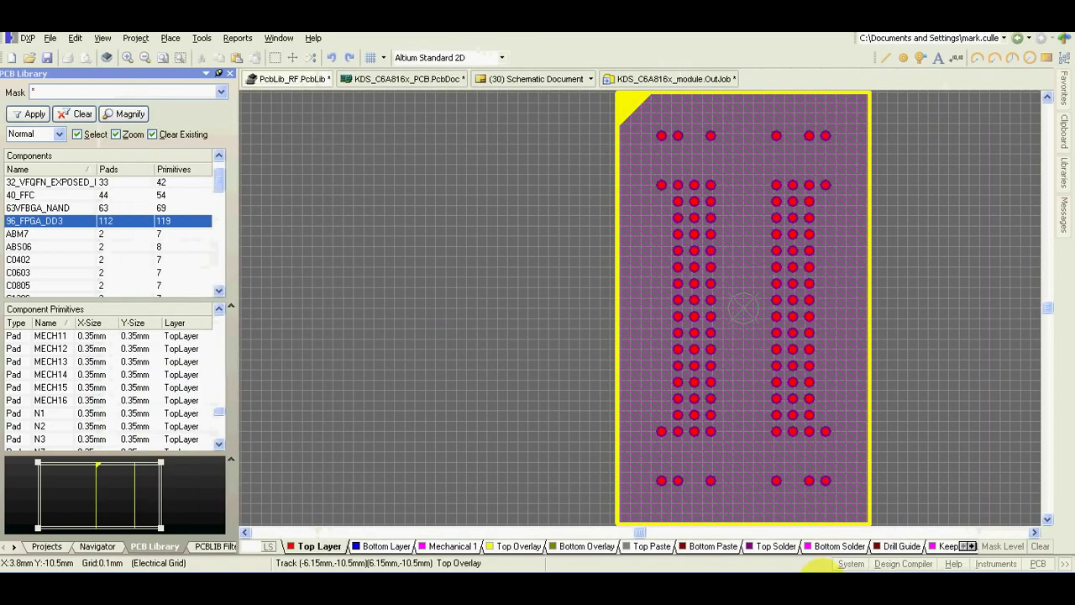
pyautogui.click(837, 560)
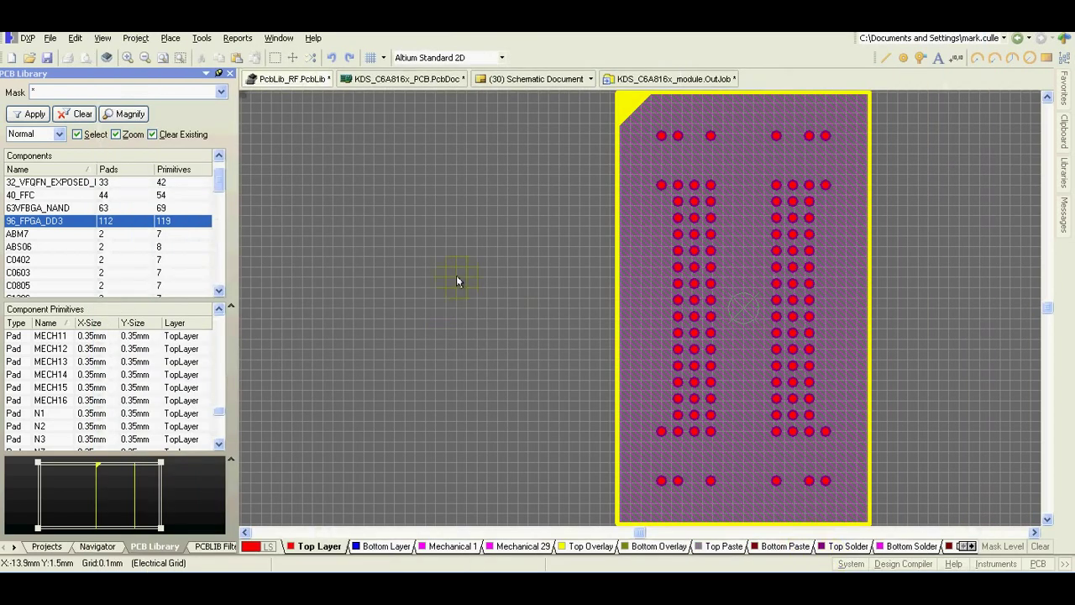
# Place a .Designator special string on the Mechanical 29 layer over the middle of the 96_FPGA_DD3 footprint.
pyautogui.click(133, 39)
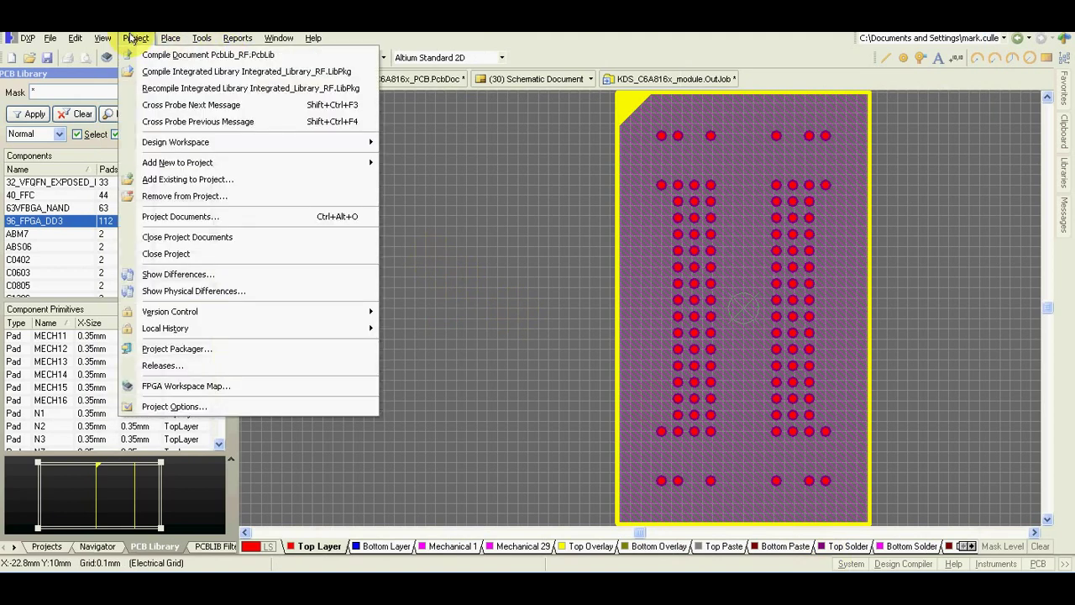
pyautogui.moveTo(171, 39)
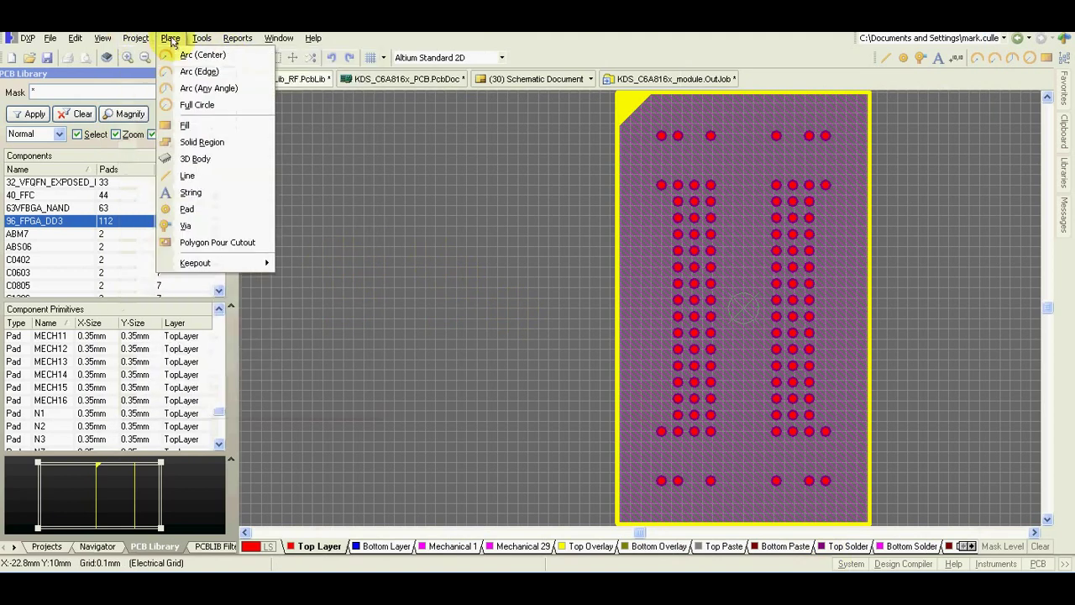
pyautogui.click(192, 193)
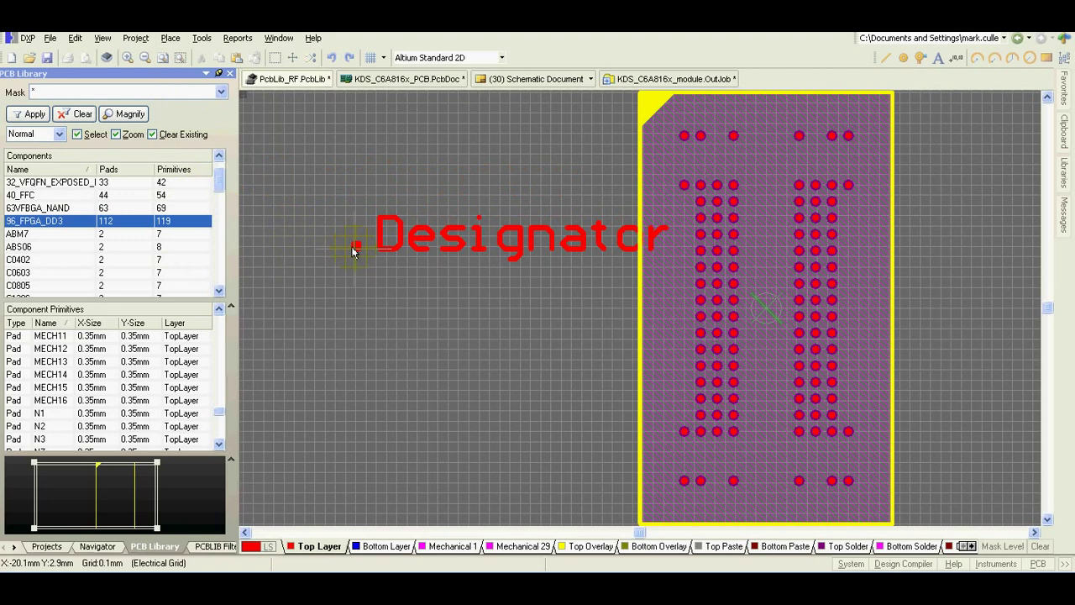
pyautogui.press('Tab')
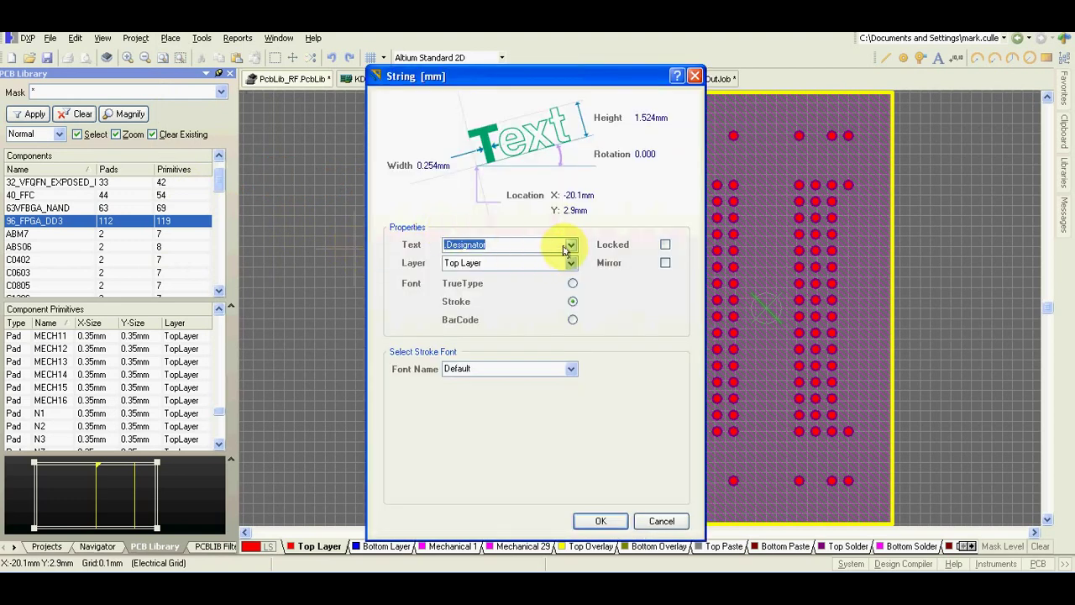
pyautogui.click(570, 245)
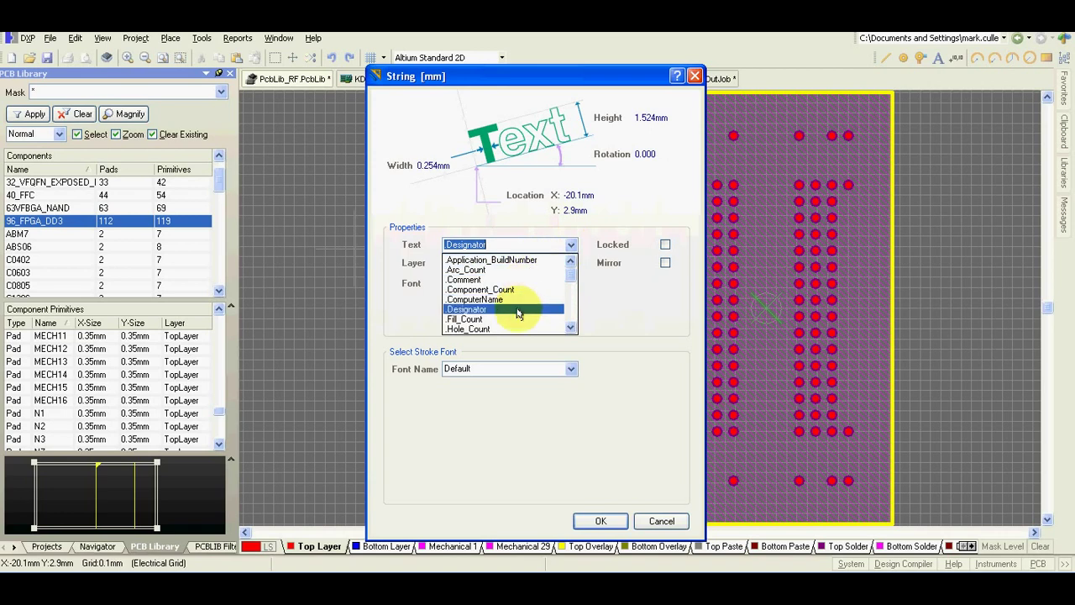
pyautogui.click(454, 311)
pyautogui.click(491, 263)
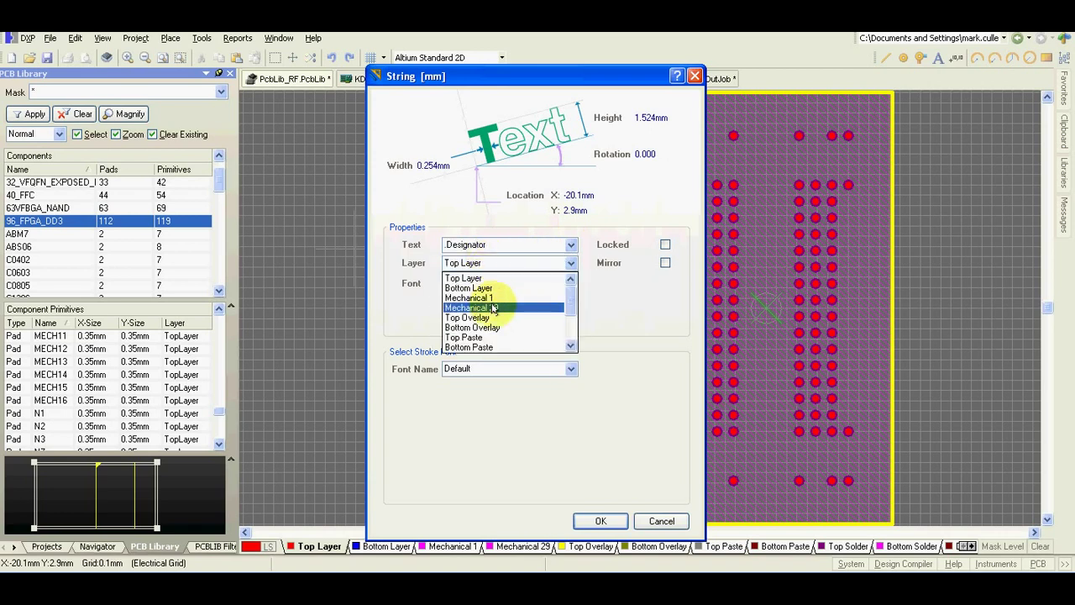
pyautogui.click(486, 308)
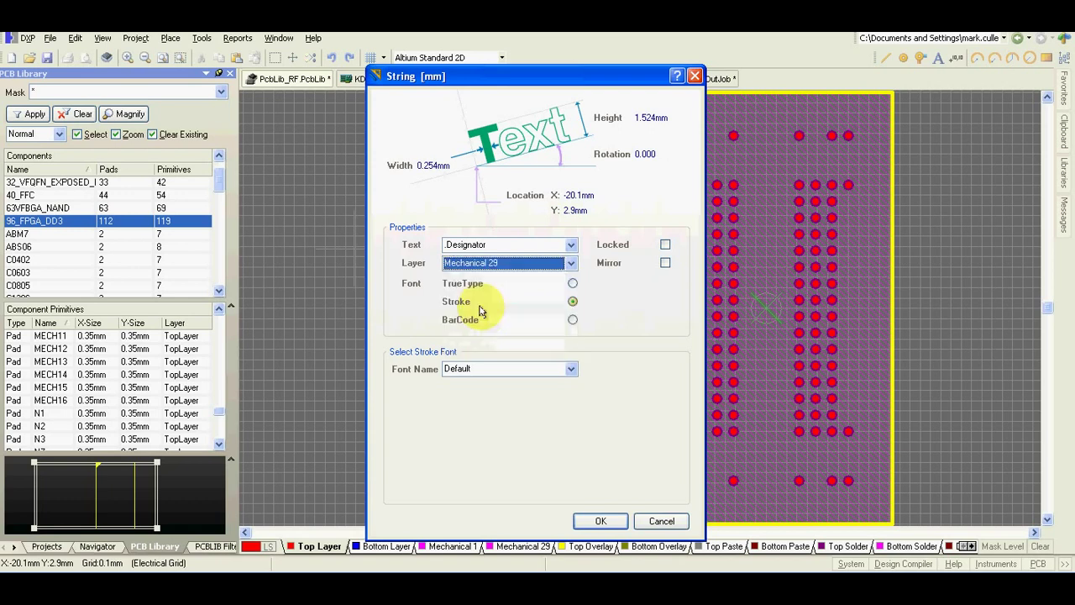
pyautogui.click(586, 524)
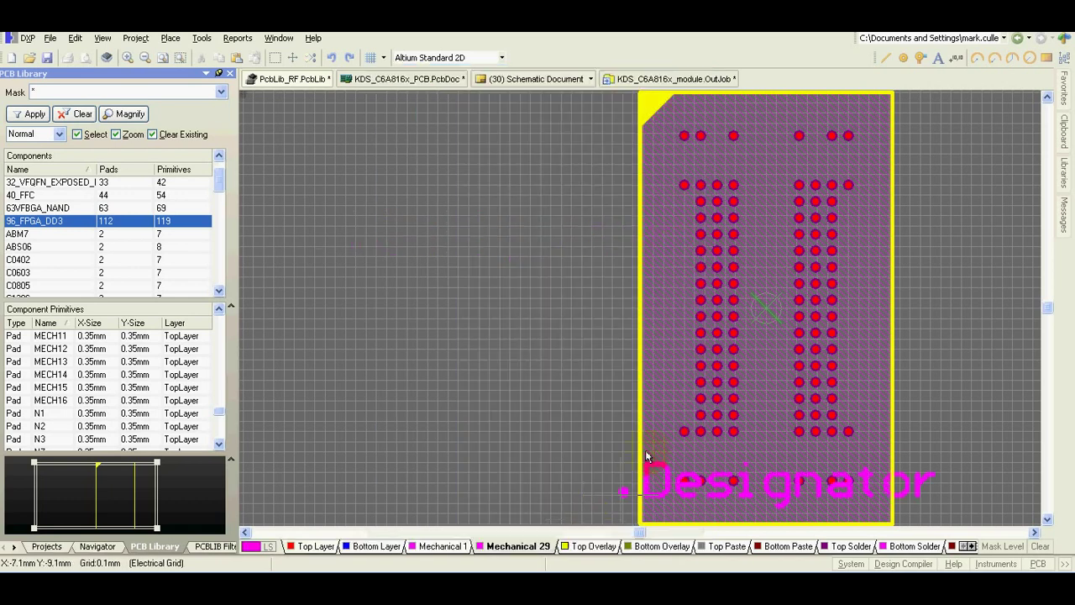
pyautogui.click(684, 311)
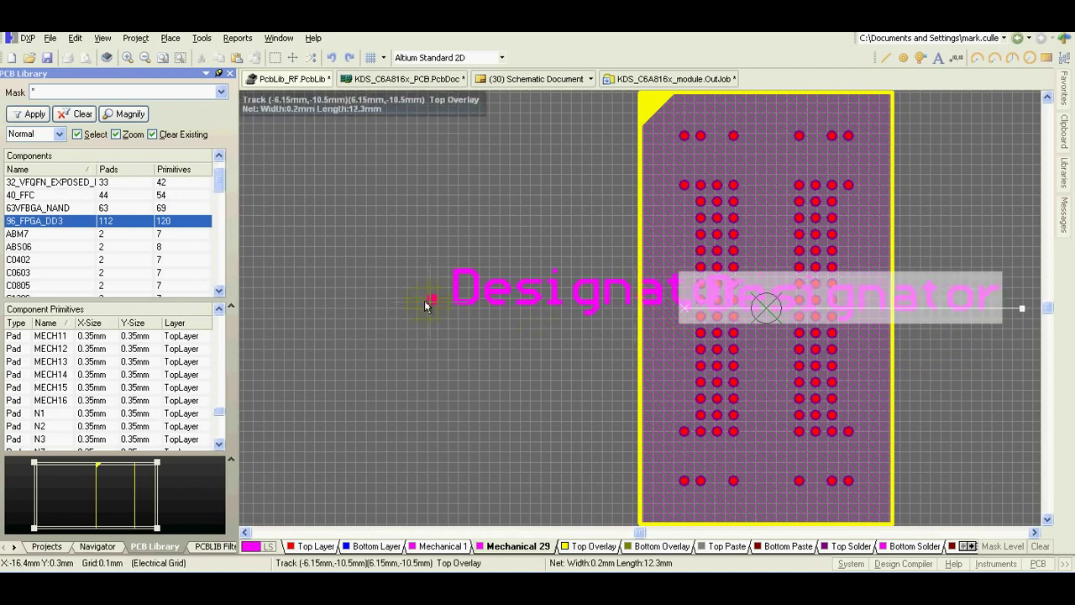
# Update the PCB with the edited 96_FPGA_DD3 footprint, including all text, layer and pad attributes.
pyautogui.rightClick(51, 223)
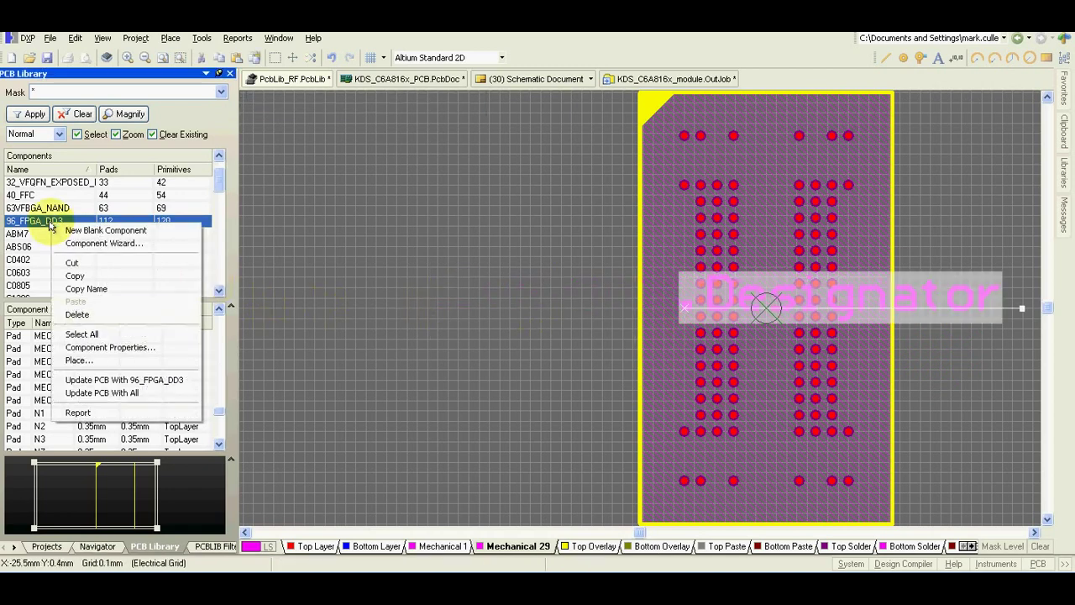
pyautogui.click(76, 380)
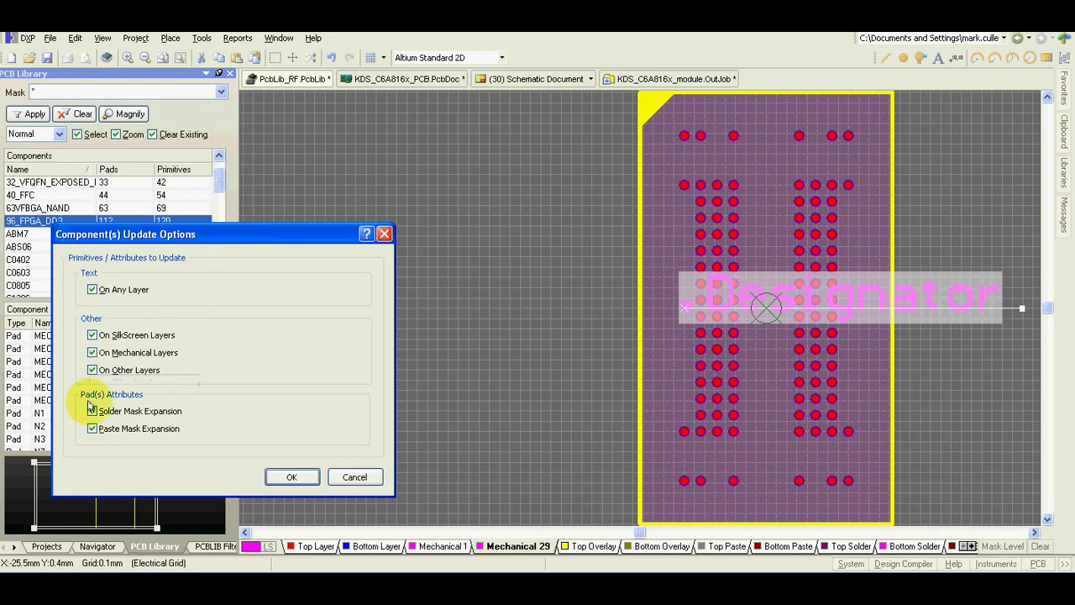
pyautogui.click(272, 479)
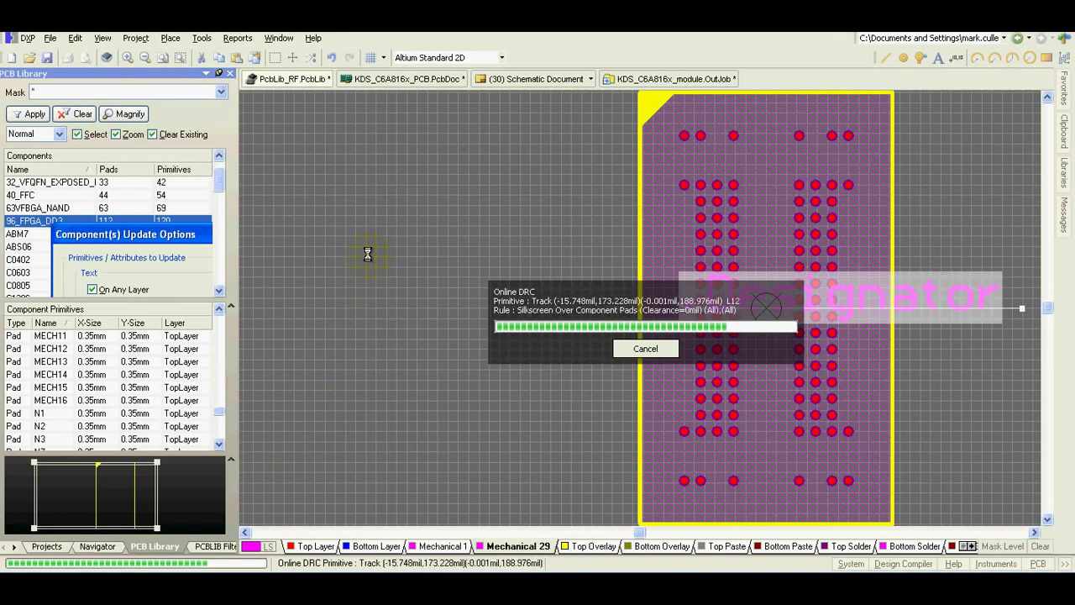
# Open KDS_C6A816x_PCB.PcbDoc and make Mechanical 29 the active layer to examine the component designators on it.
pyautogui.click(386, 81)
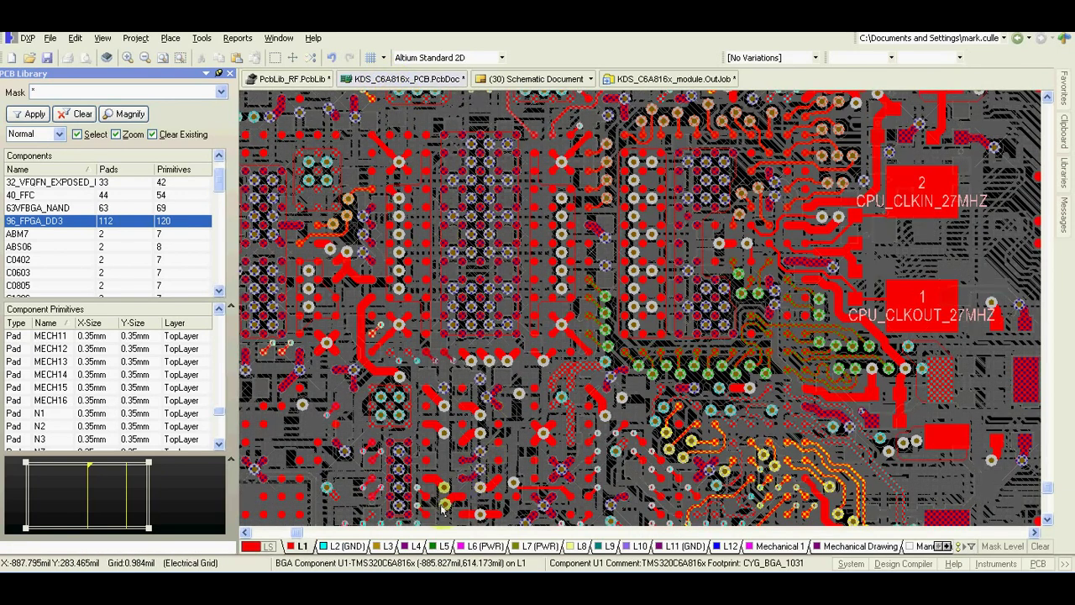
pyautogui.click(256, 551)
pyautogui.click(301, 385)
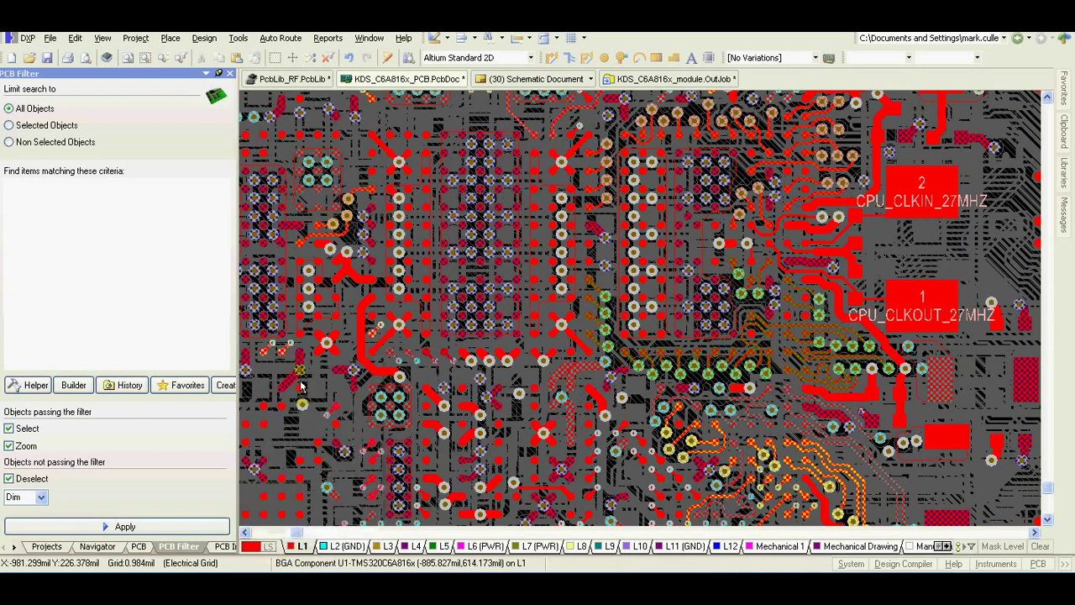
pyautogui.click(948, 546)
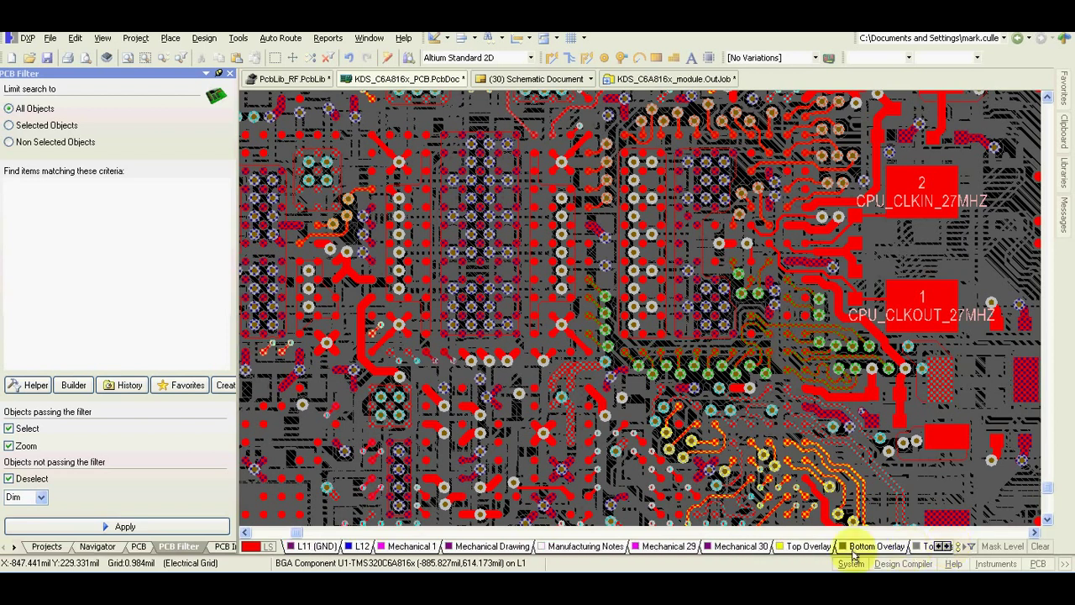
pyautogui.click(665, 546)
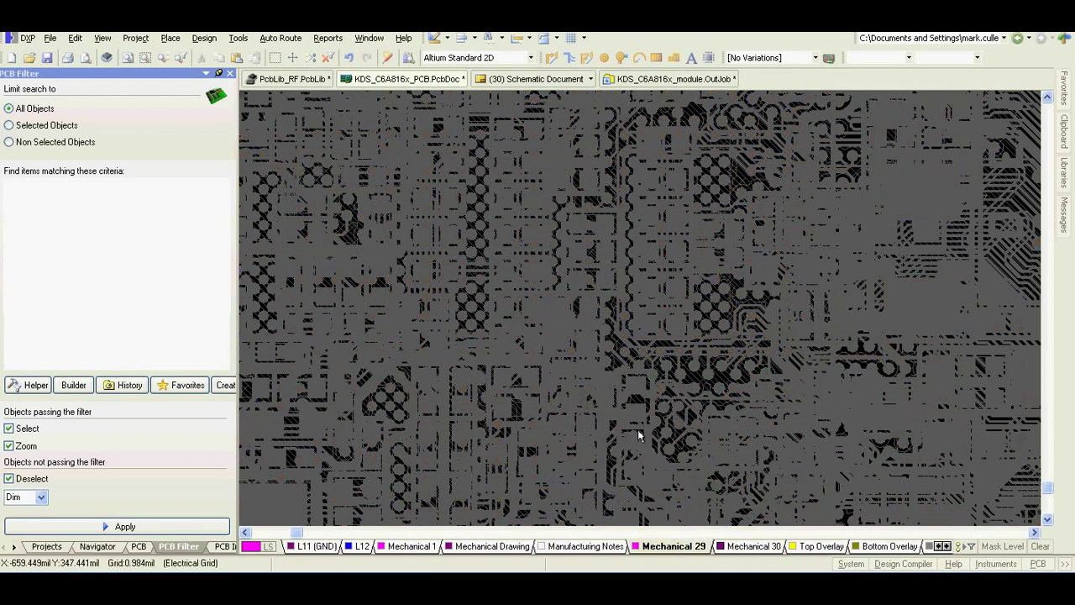
pyautogui.keyDown('ctrl'); pyautogui.scroll(-4, 638, 430); pyautogui.keyUp('ctrl')
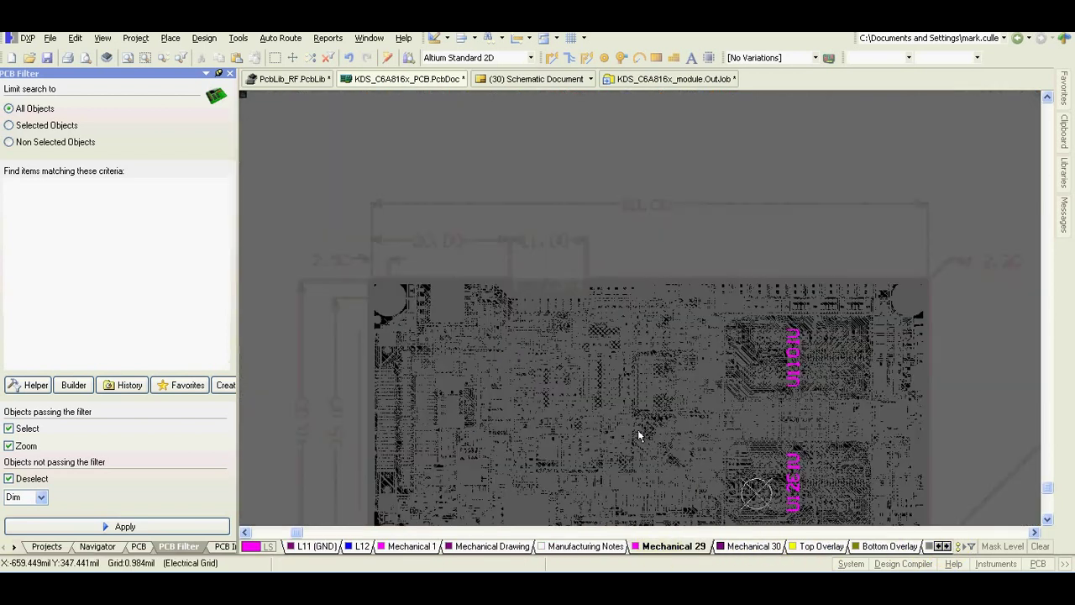
pyautogui.keyDown('ctrl'); pyautogui.scroll(2, 832, 504); pyautogui.keyUp('ctrl')
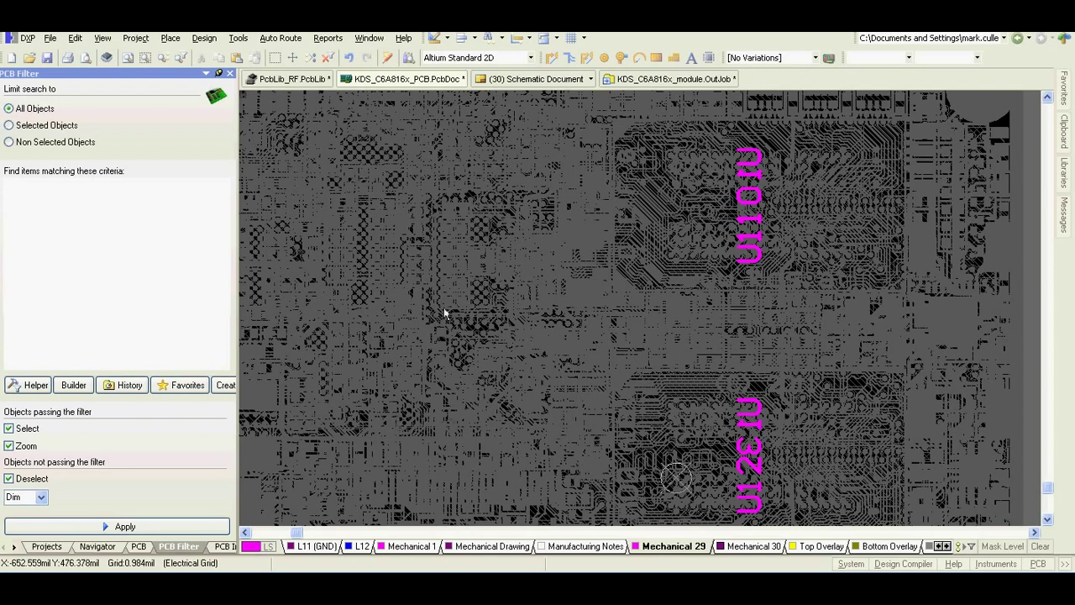
# Add a mechanical layer pair to the board linking Mechanical 29 with Mechanical 30.
pyautogui.click(249, 547)
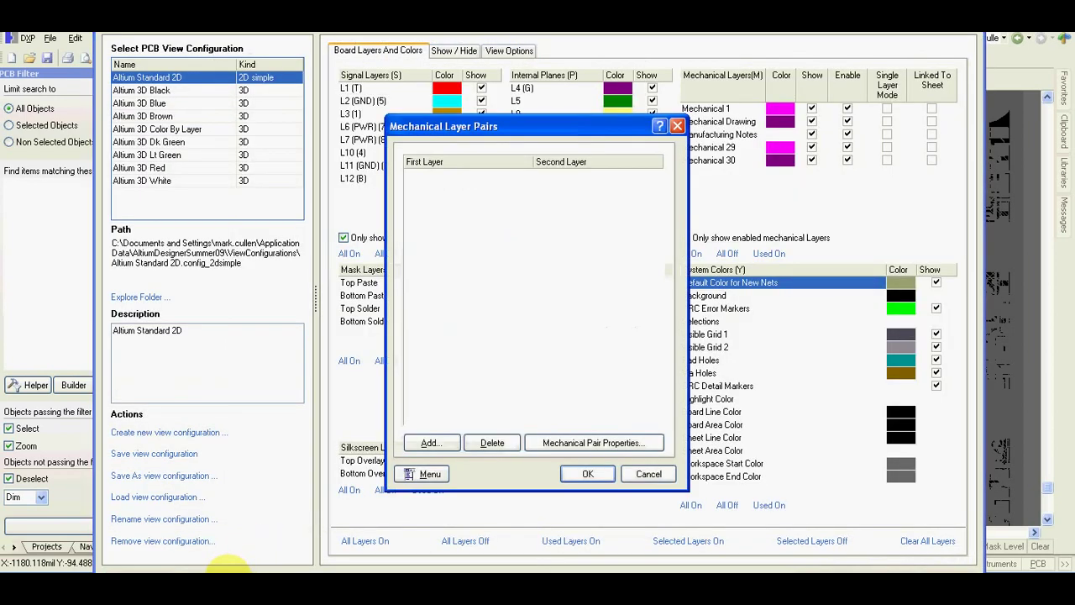
pyautogui.click(430, 443)
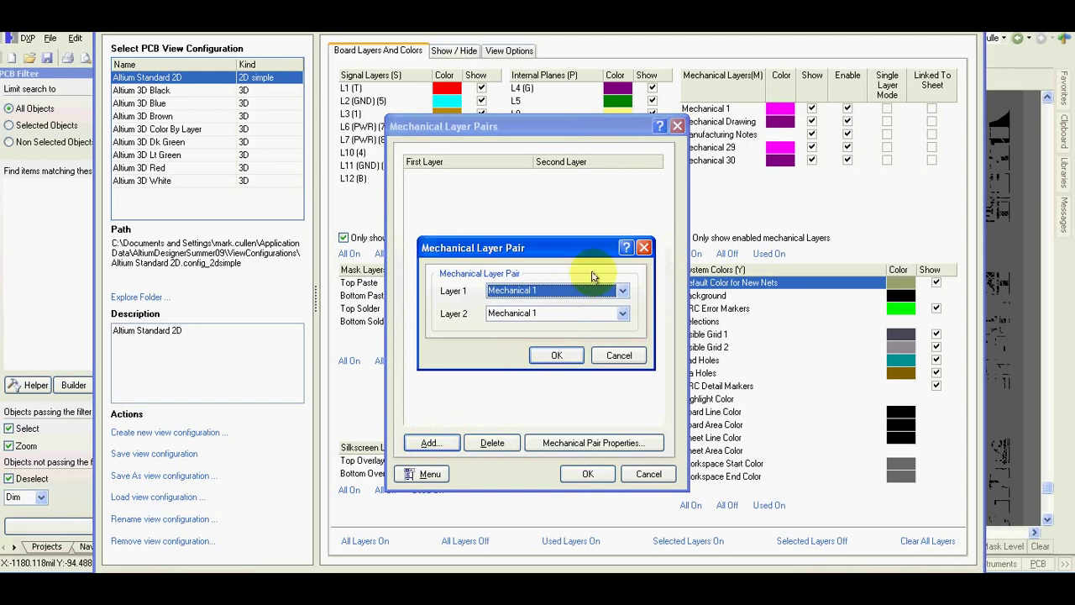
pyautogui.click(623, 291)
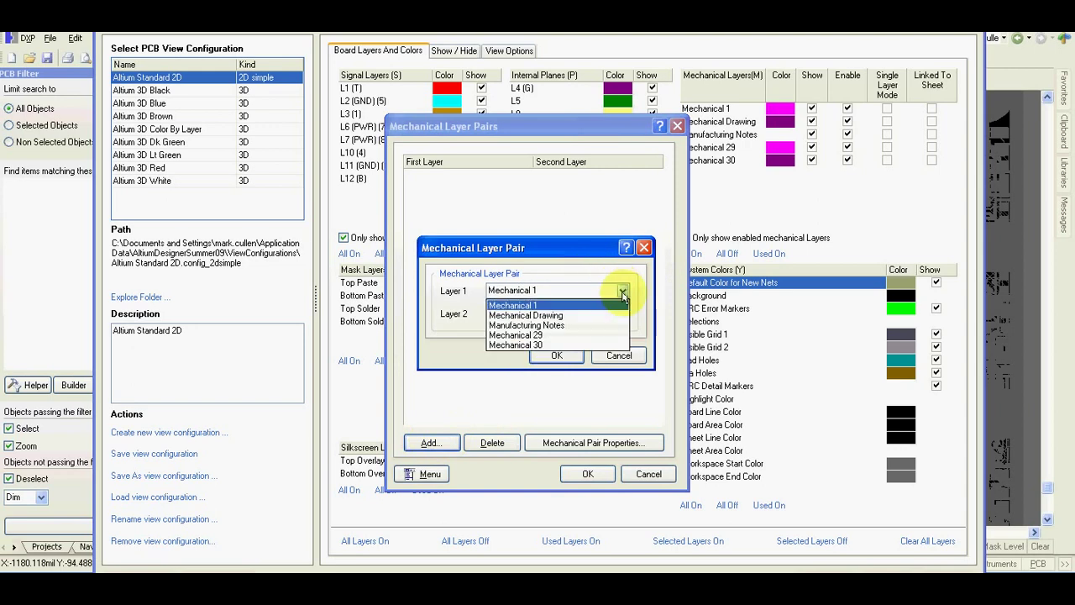
pyautogui.click(580, 336)
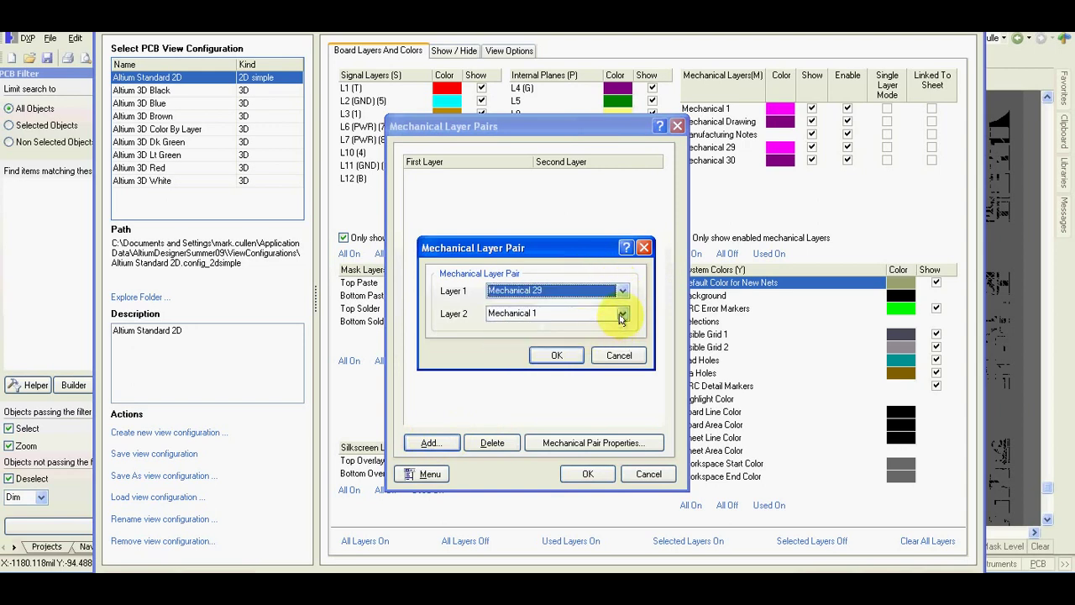
pyautogui.click(622, 313)
pyautogui.click(596, 370)
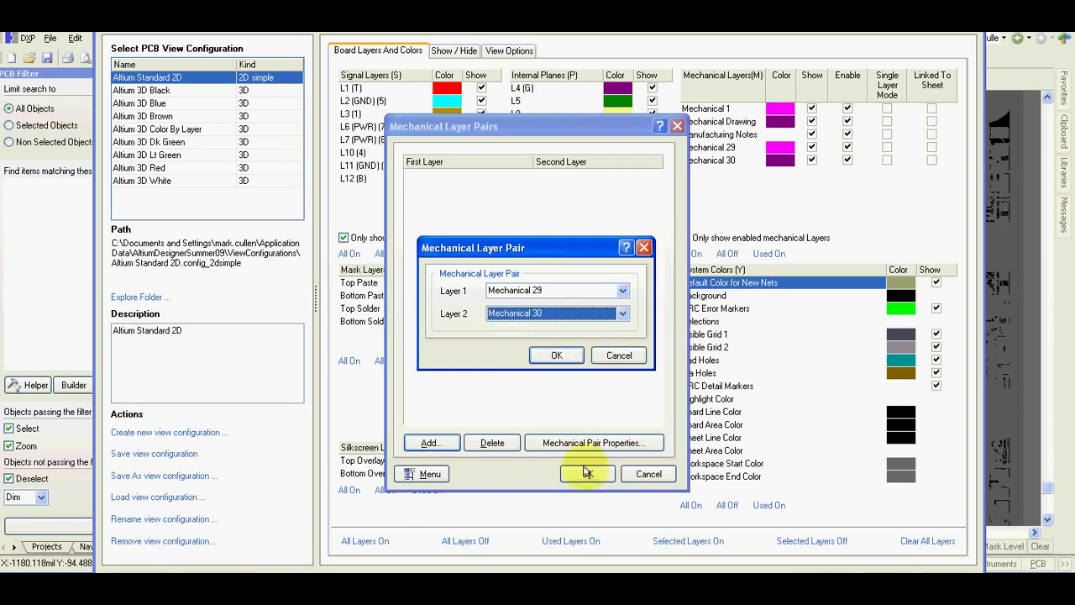
pyautogui.click(556, 355)
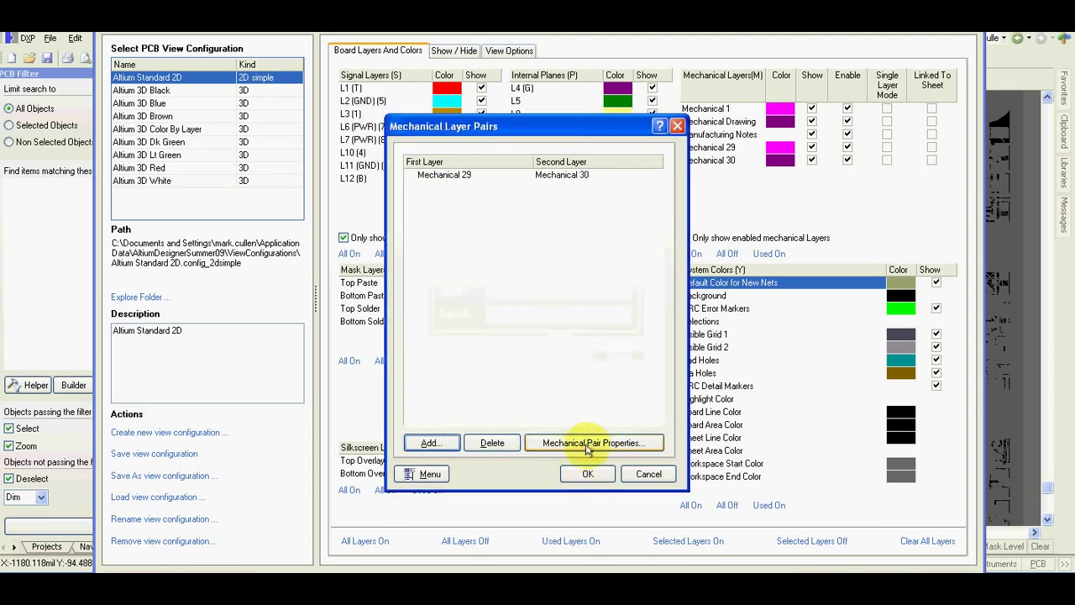
pyautogui.click(588, 474)
pyautogui.press('Return')
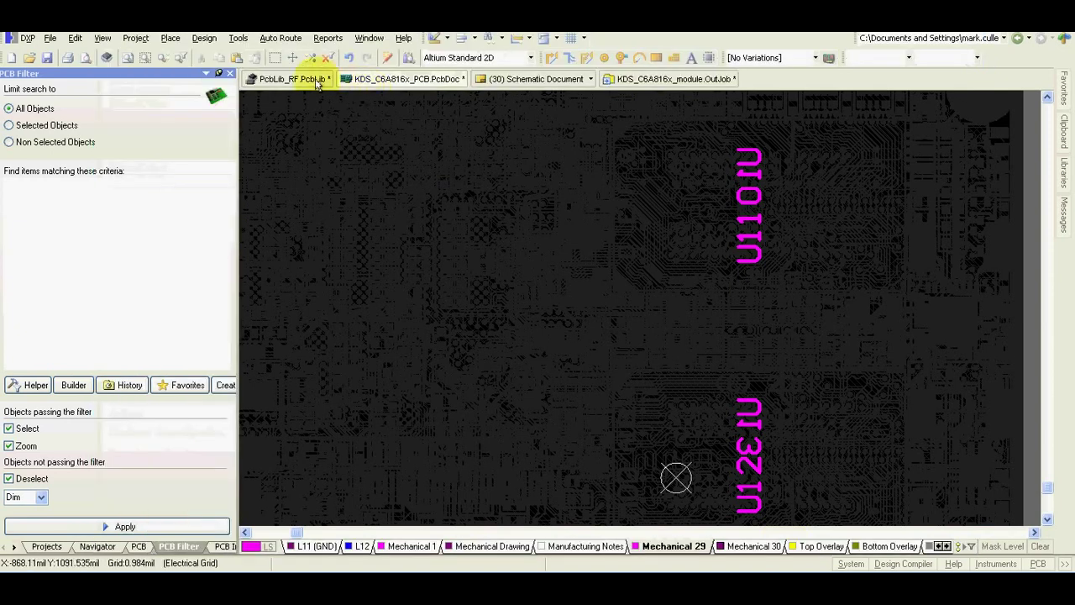
# Push the 96_FPGA_DD3 footprint from PcbLib_RF.PcbLib to the board again with all update options, and return to the PCB document.
pyautogui.click(291, 80)
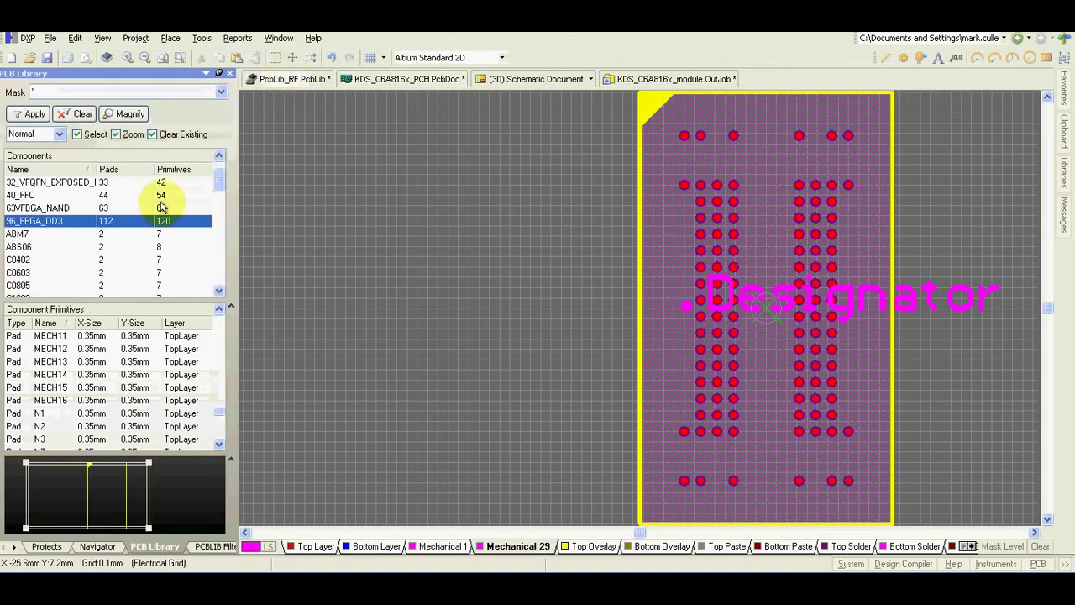
pyautogui.rightClick(81, 220)
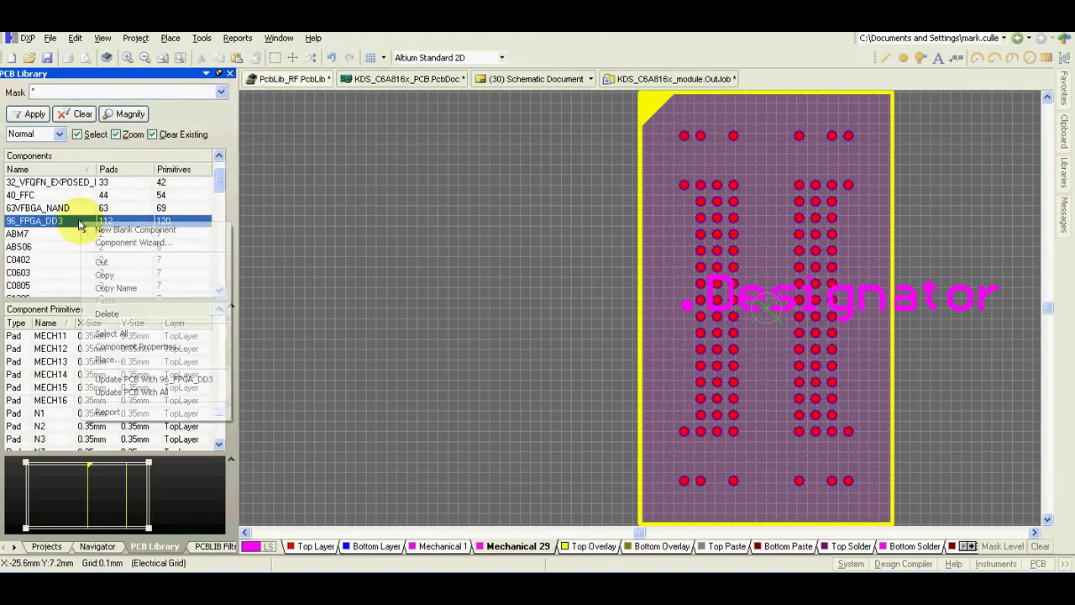
pyautogui.click(120, 379)
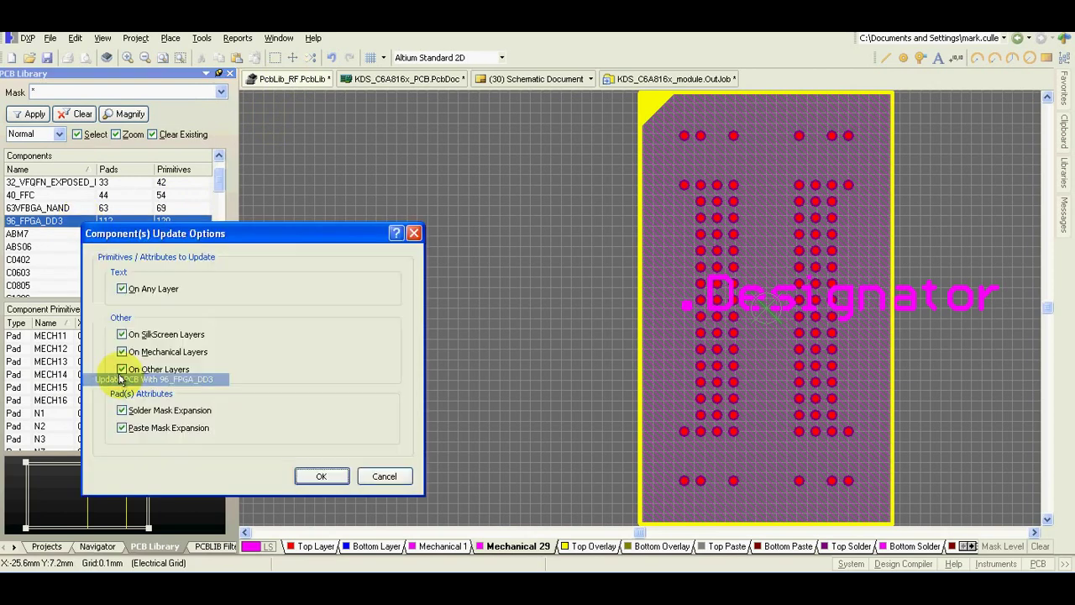
pyautogui.click(306, 473)
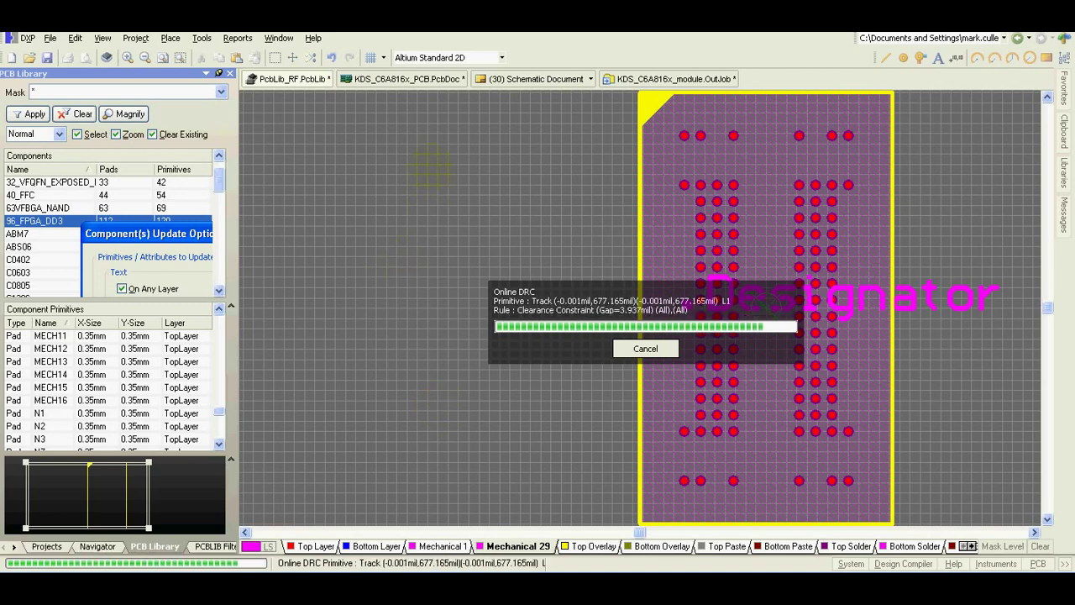
pyautogui.click(403, 79)
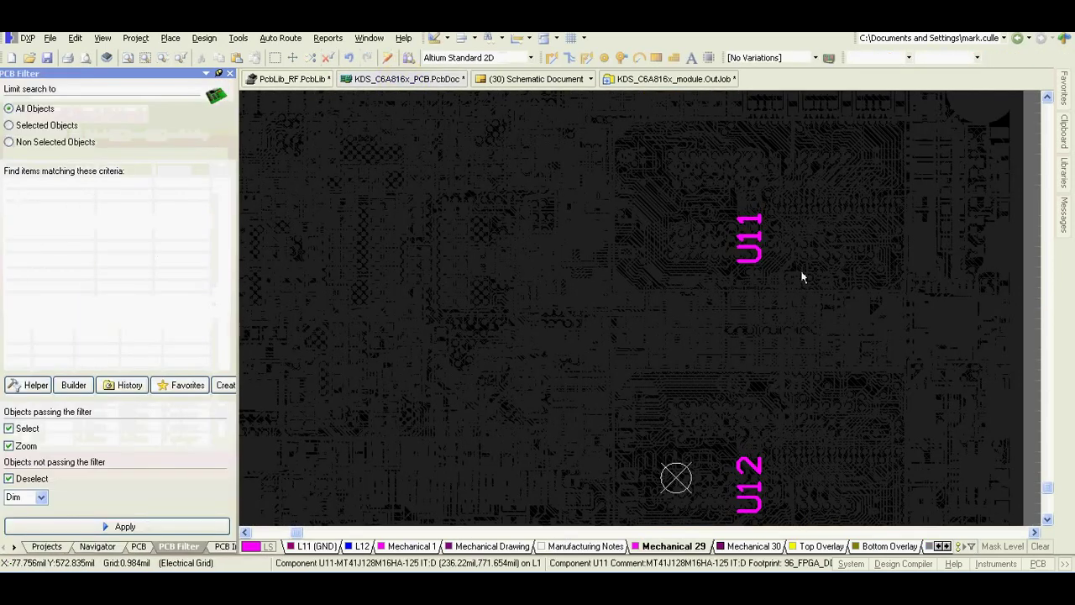
# Make Mechanical 30 the active layer to examine the bottom-side component designators against those on Mechanical 29.
pyautogui.keyDown('ctrl'); pyautogui.scroll(-2, 930, 430); pyautogui.keyUp('ctrl')
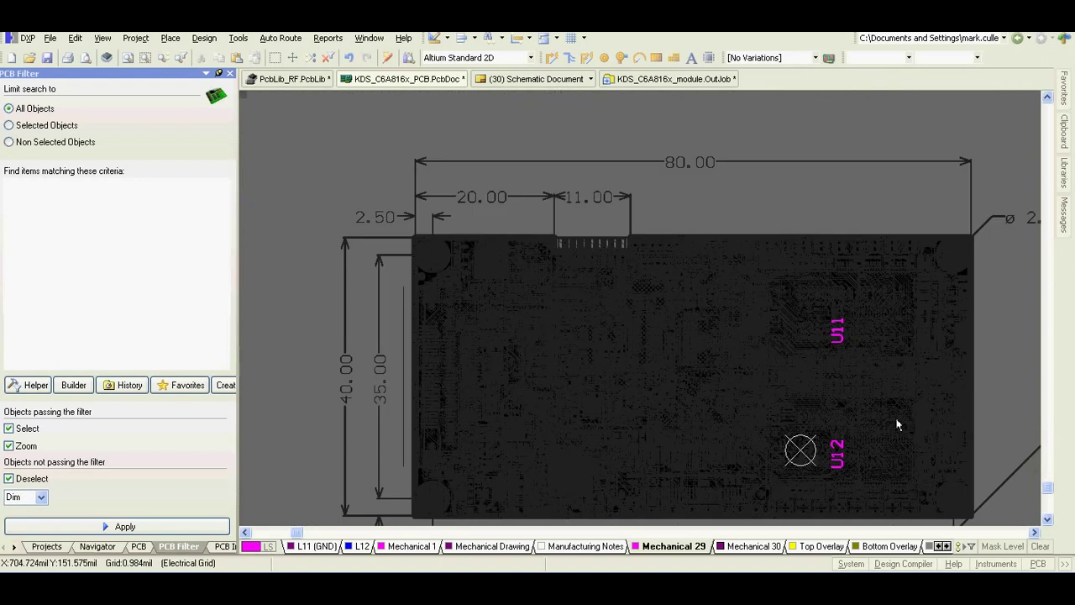
pyautogui.keyDown('shift'); pyautogui.hscroll(2, 906, 457); pyautogui.keyUp('shift')
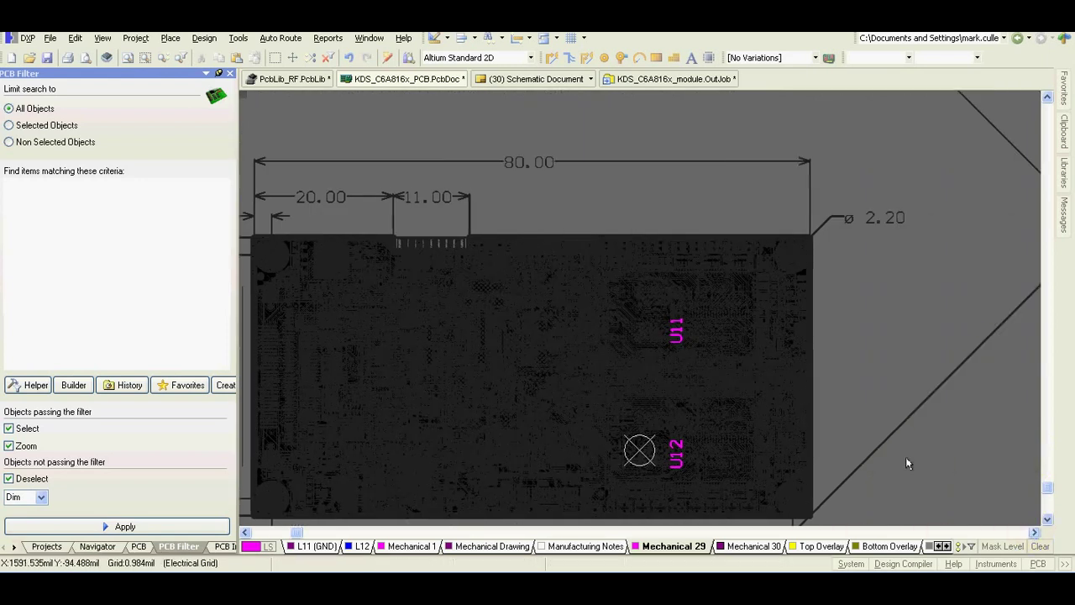
pyautogui.scroll(-1, 899, 458)
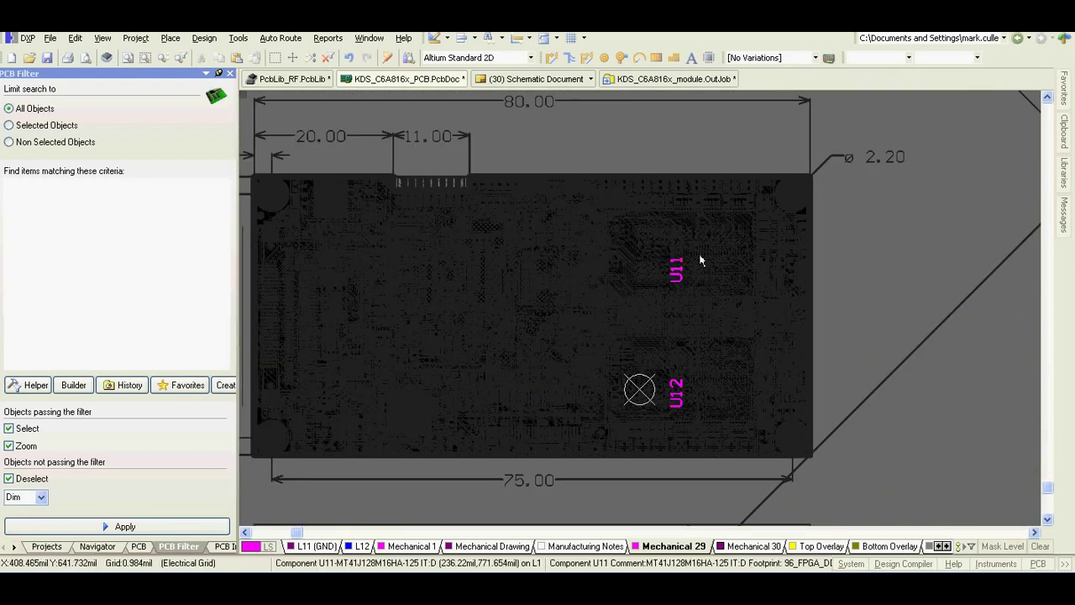
pyautogui.click(741, 548)
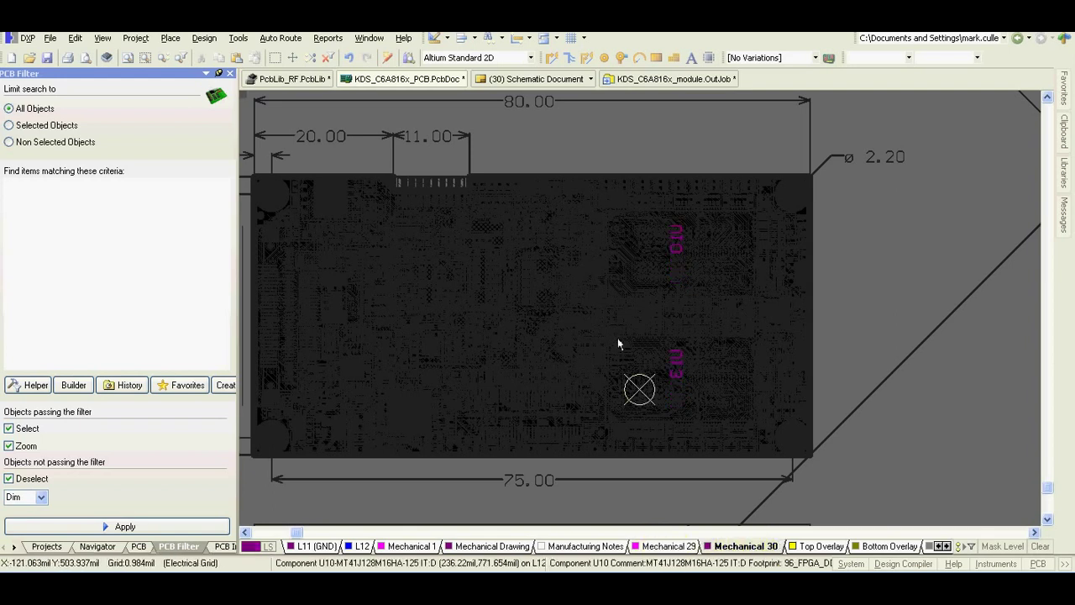
pyautogui.click(724, 544)
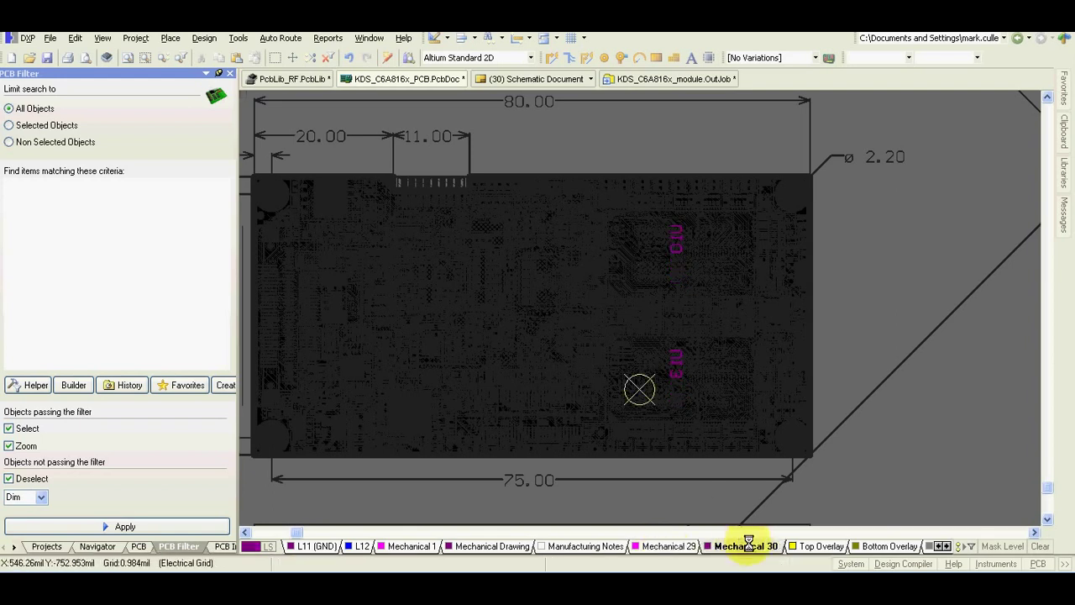
# Check that Convert Special Strings is enabled in the view options of the Altium Standard 2D view configuration.
pyautogui.click(254, 548)
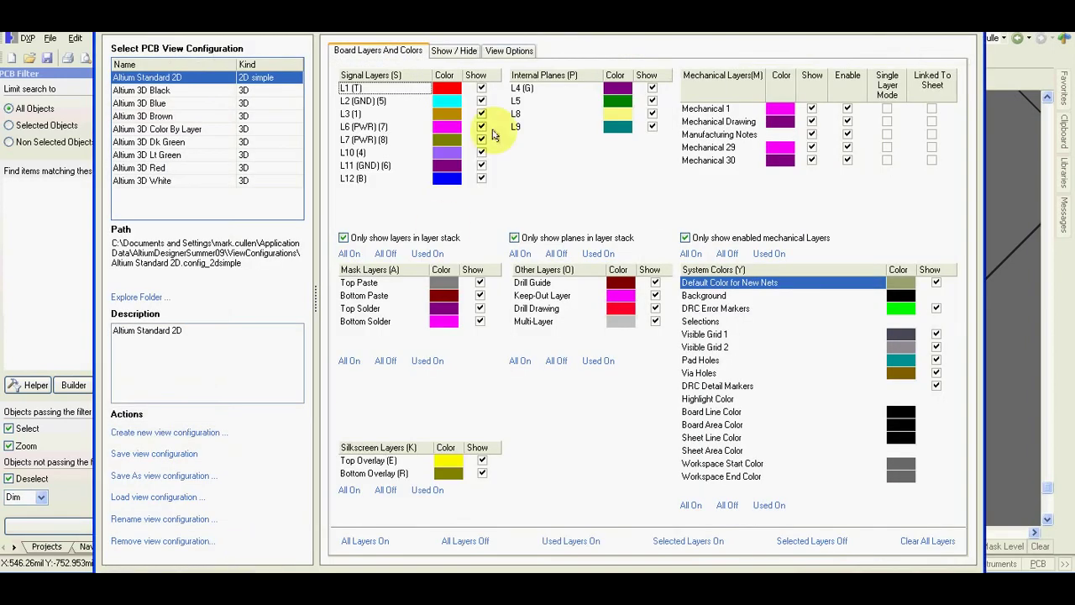
pyautogui.click(510, 50)
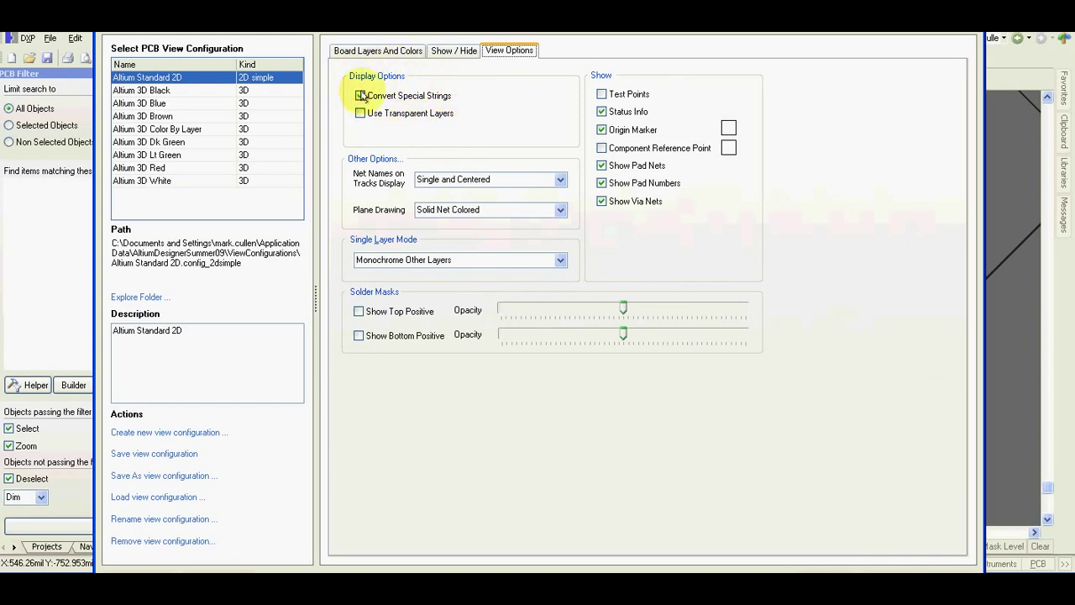
pyautogui.click(361, 96)
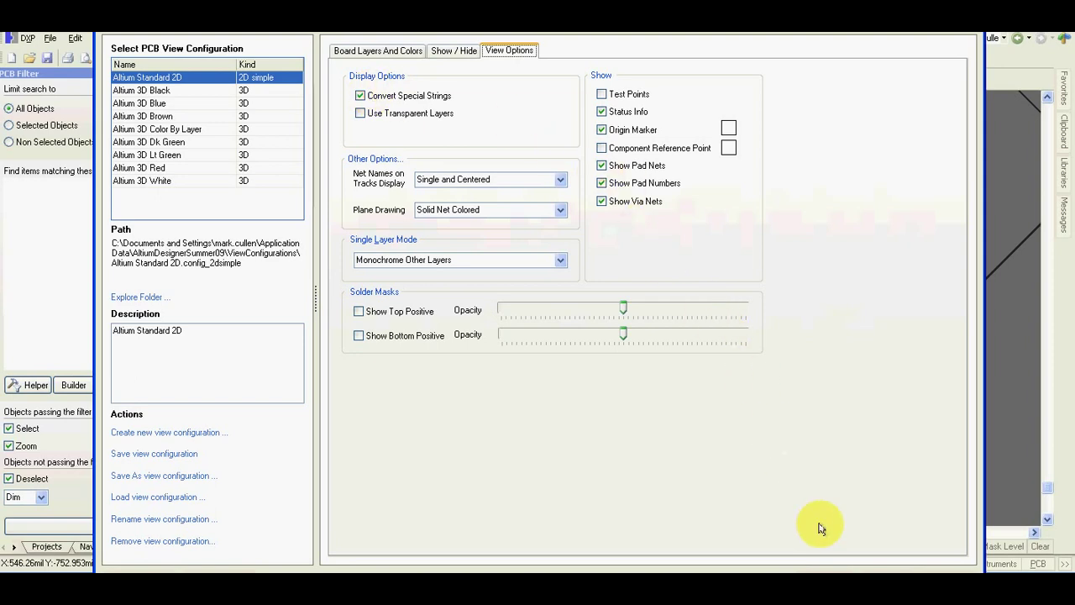
pyautogui.click(805, 571)
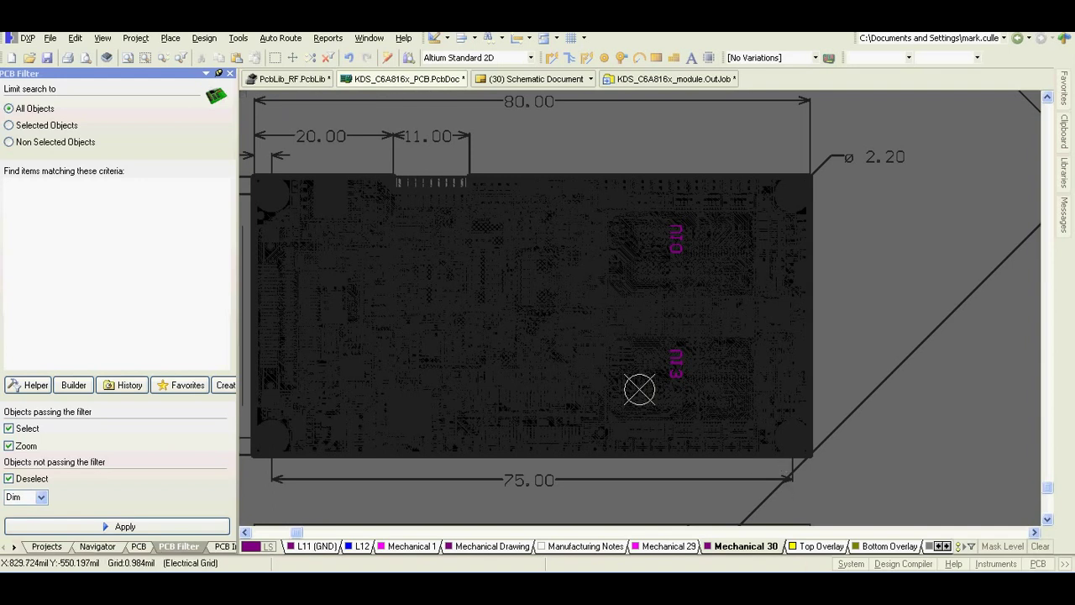
# In PcbLib_RF.PcbLib, draw a Mechanical 29 line about 12.4 mm long along the top edge of the 96_FPGA_DD3 footprint outline.
pyautogui.hotkey('ctrl', 'Tab')
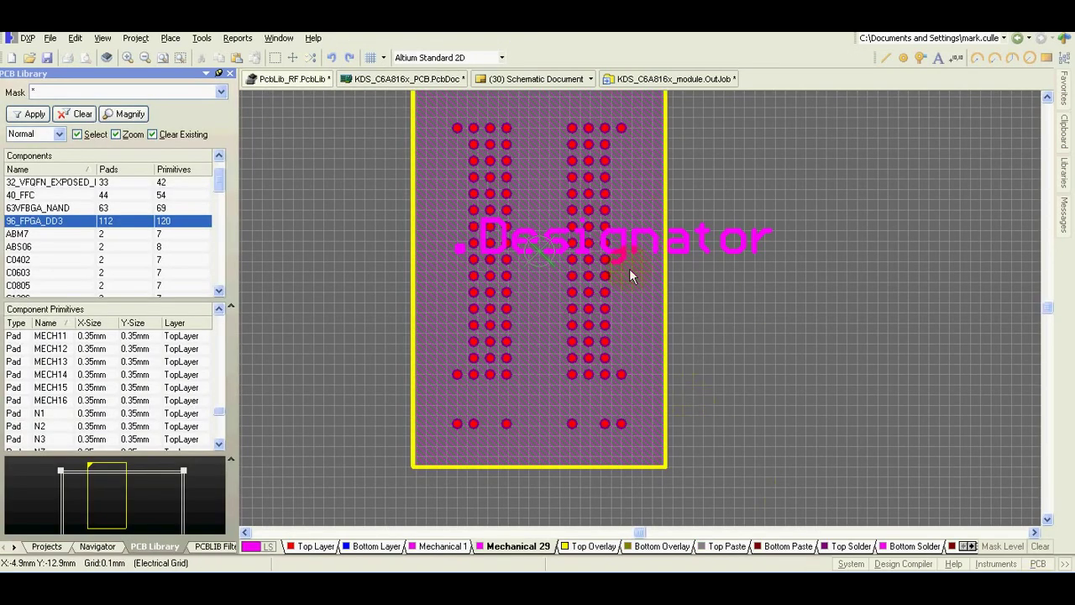
pyautogui.click(170, 38)
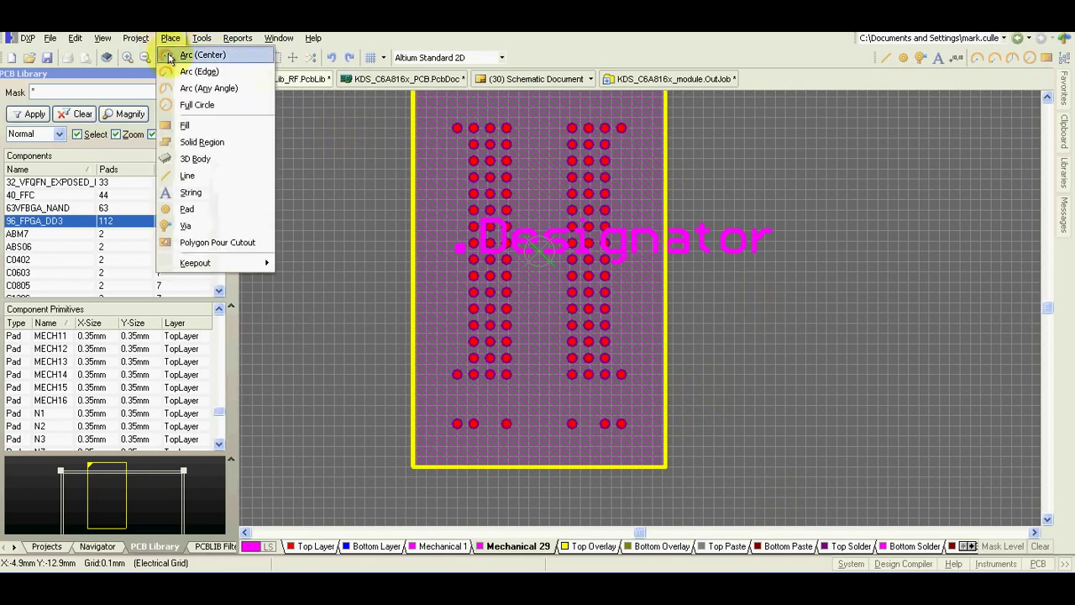
pyautogui.click(187, 176)
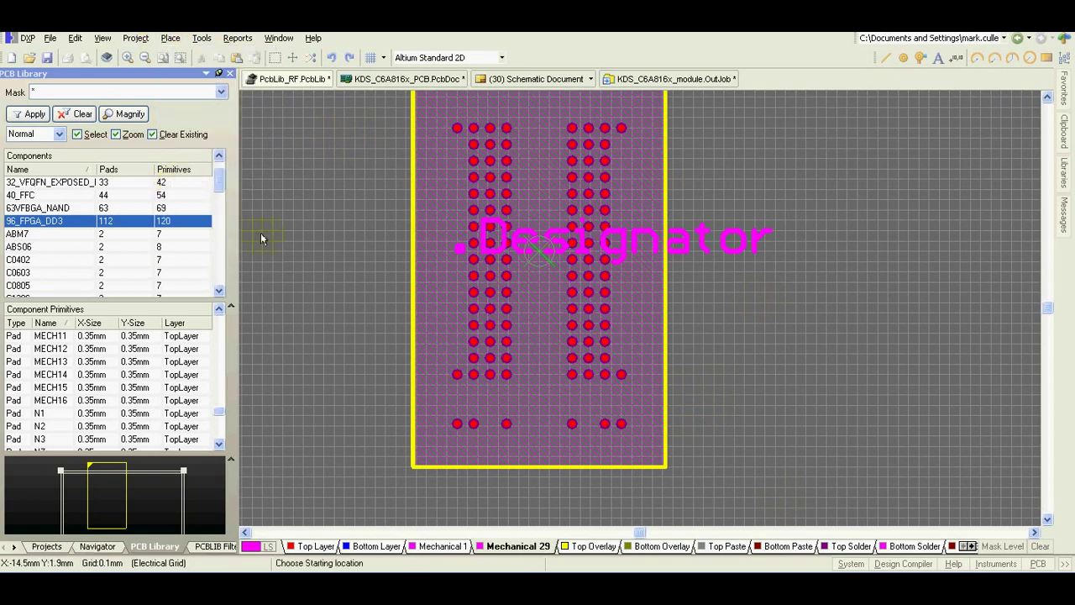
pyautogui.keyDown('ctrl'); pyautogui.scroll(4, 412, 173); pyautogui.keyUp('ctrl')
pyautogui.keyDown('ctrl'); pyautogui.scroll(3, 410, 194); pyautogui.keyUp('ctrl')
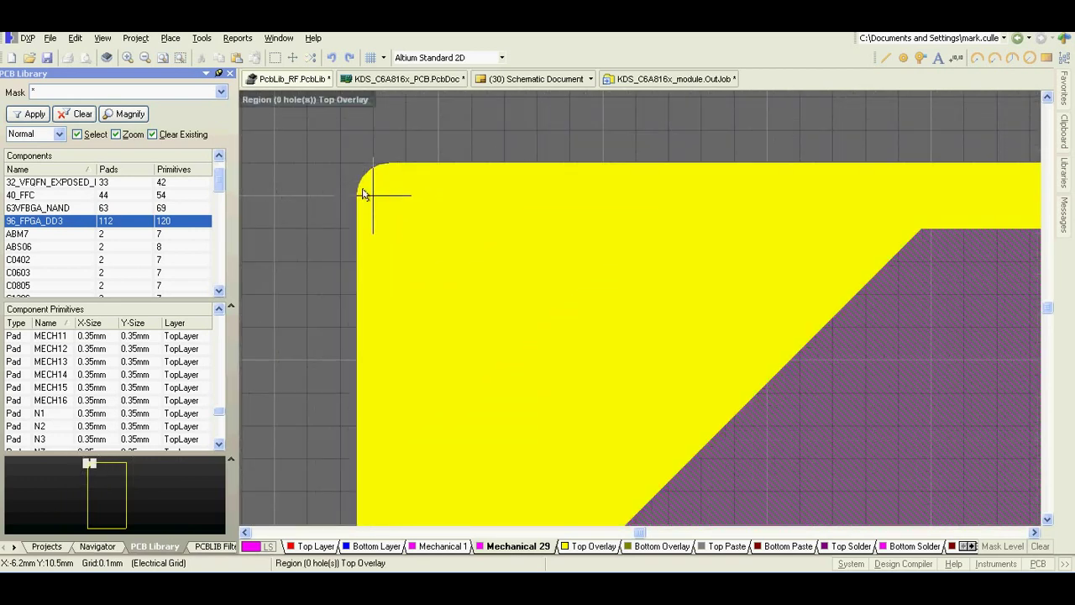
pyautogui.click(363, 194)
pyautogui.keyDown('ctrl'); pyautogui.scroll(-4, 439, 187); pyautogui.keyUp('ctrl')
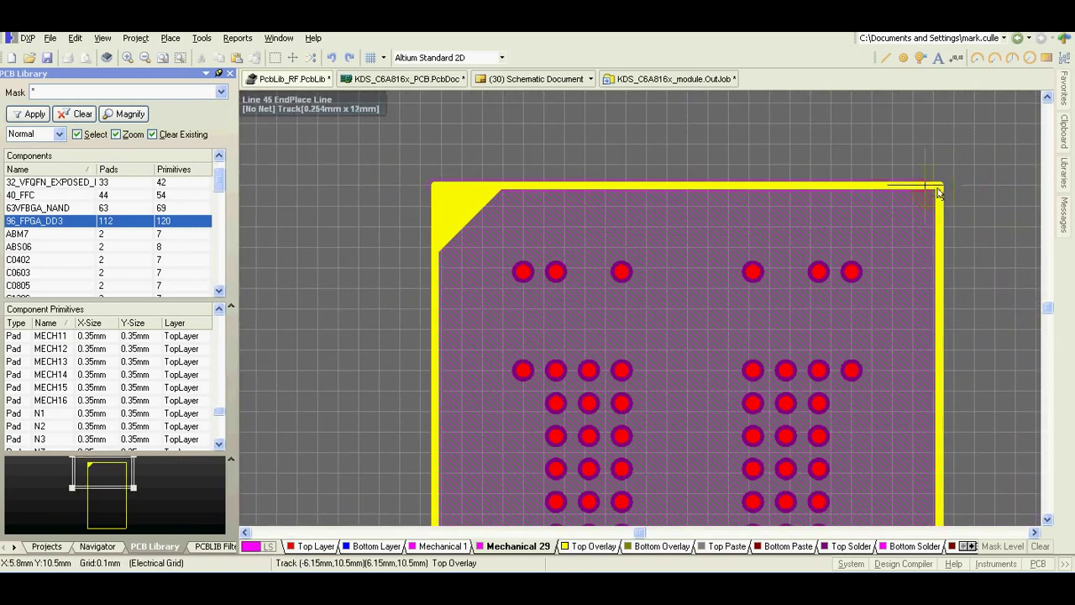
pyautogui.keyDown('ctrl'); pyautogui.scroll(3, 940, 194); pyautogui.keyUp('ctrl')
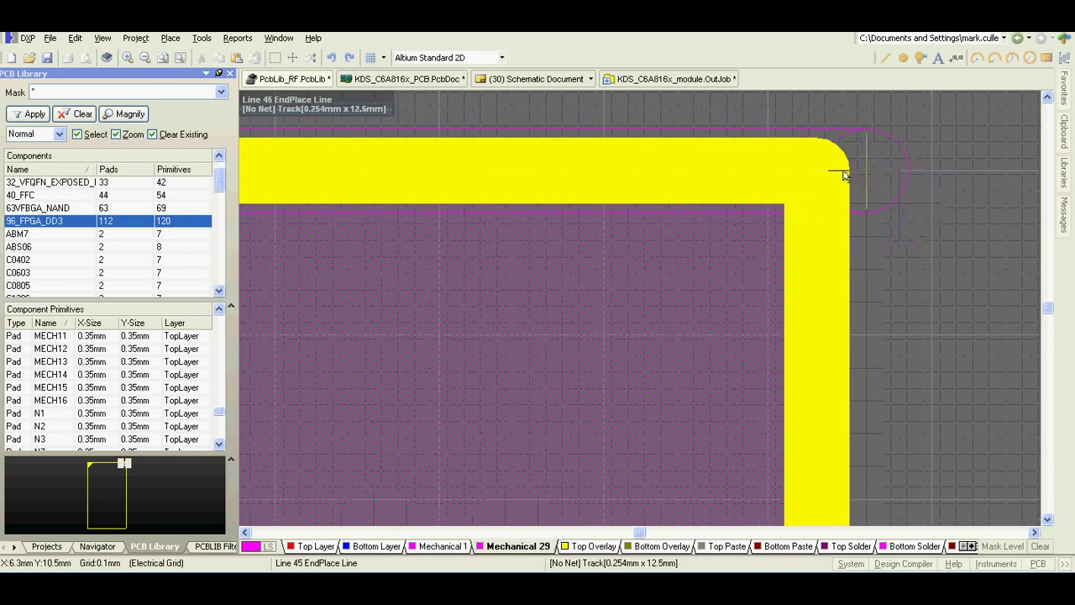
pyautogui.click(836, 169)
# Continue the Mechanical 29 line down the footprint's right edge for about 21.1 mm and along its bottom edge for about 12.4 mm.
pyautogui.keyDown('ctrl'); pyautogui.scroll(-2, 841, 334); pyautogui.keyUp('ctrl')
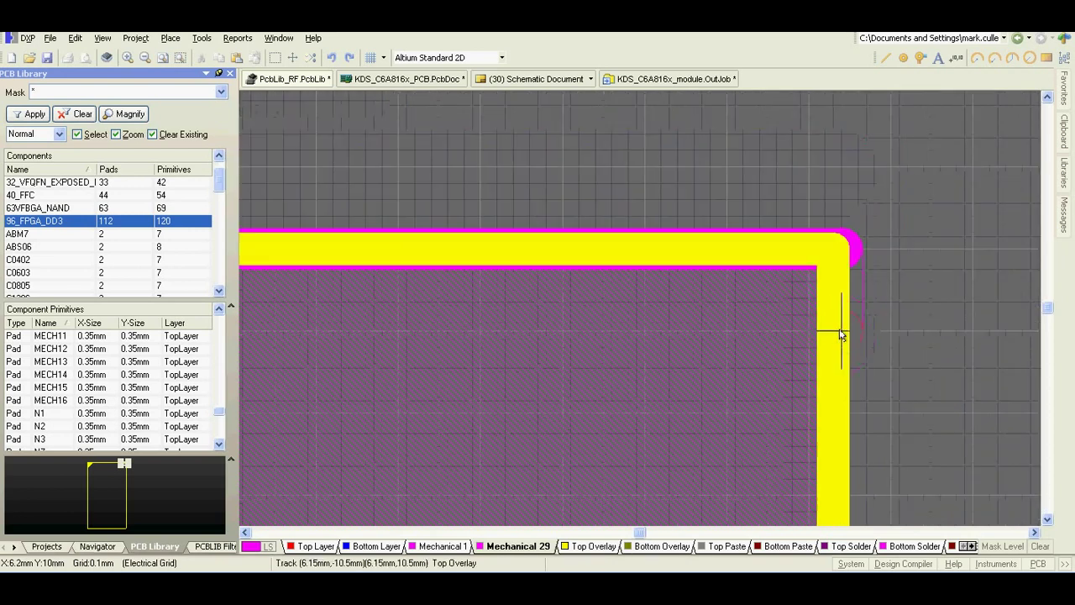
pyautogui.keyDown('ctrl'); pyautogui.scroll(-3, 841, 334); pyautogui.keyUp('ctrl')
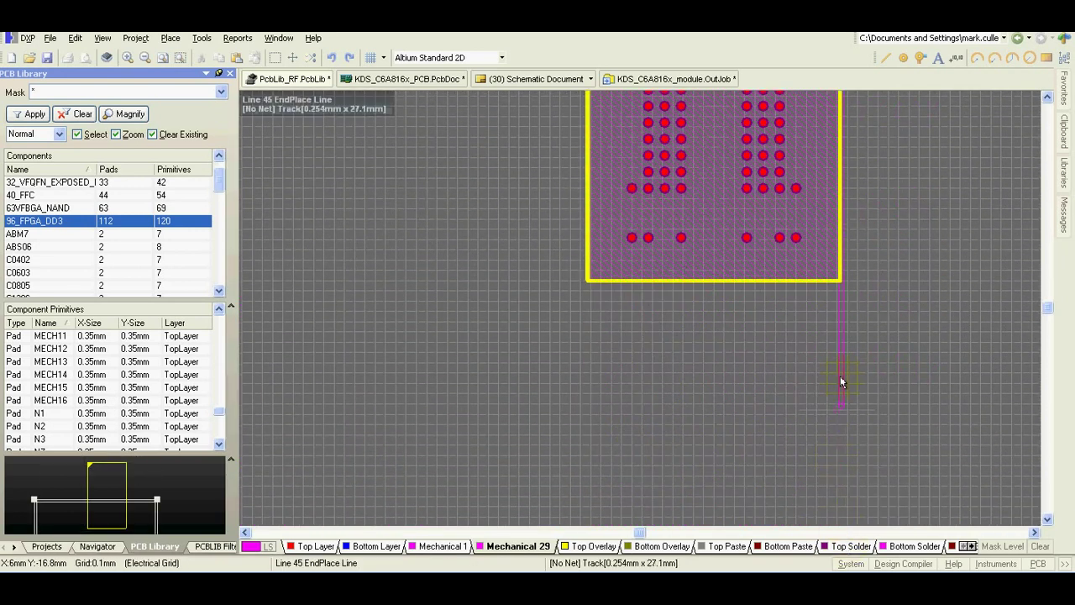
pyautogui.keyDown('ctrl'); pyautogui.scroll(5, 838, 336); pyautogui.keyUp('ctrl')
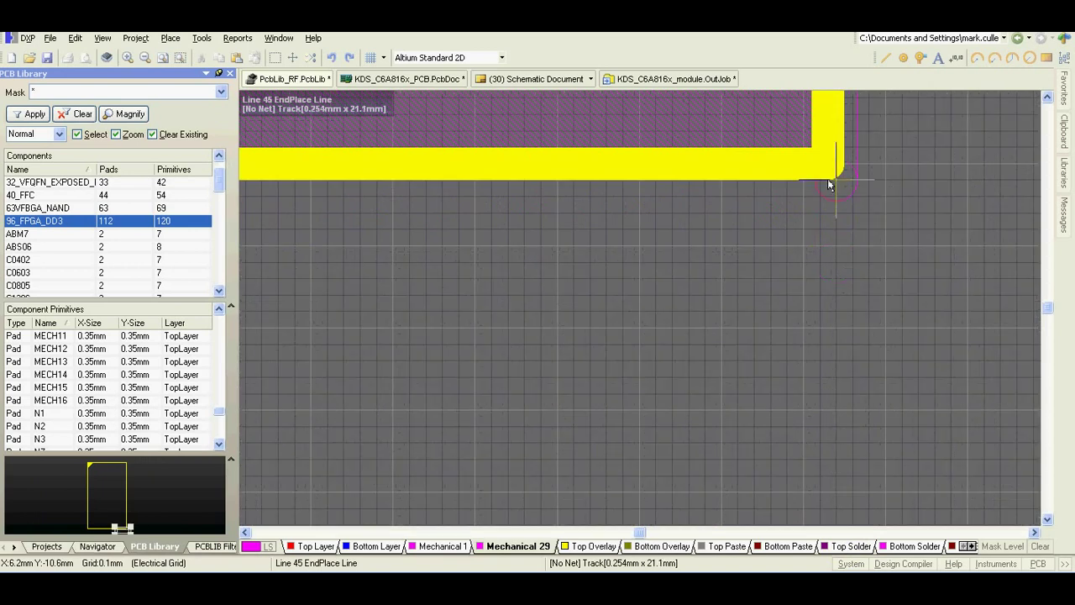
pyautogui.keyDown('ctrl'); pyautogui.scroll(-4, 829, 185); pyautogui.keyUp('ctrl')
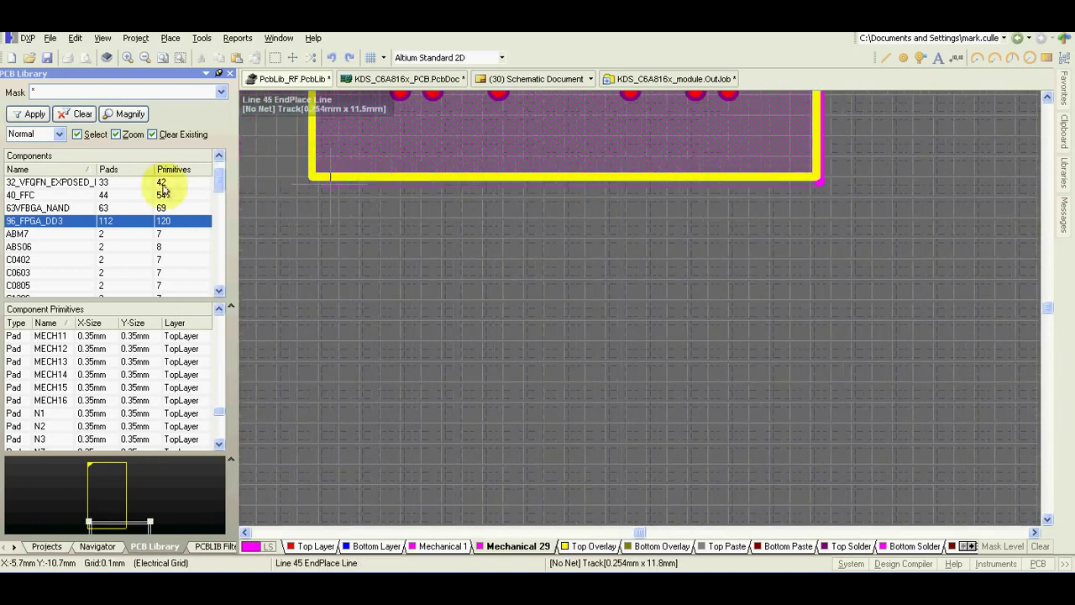
pyautogui.keyDown('ctrl'); pyautogui.scroll(4, 441, 178); pyautogui.keyUp('ctrl')
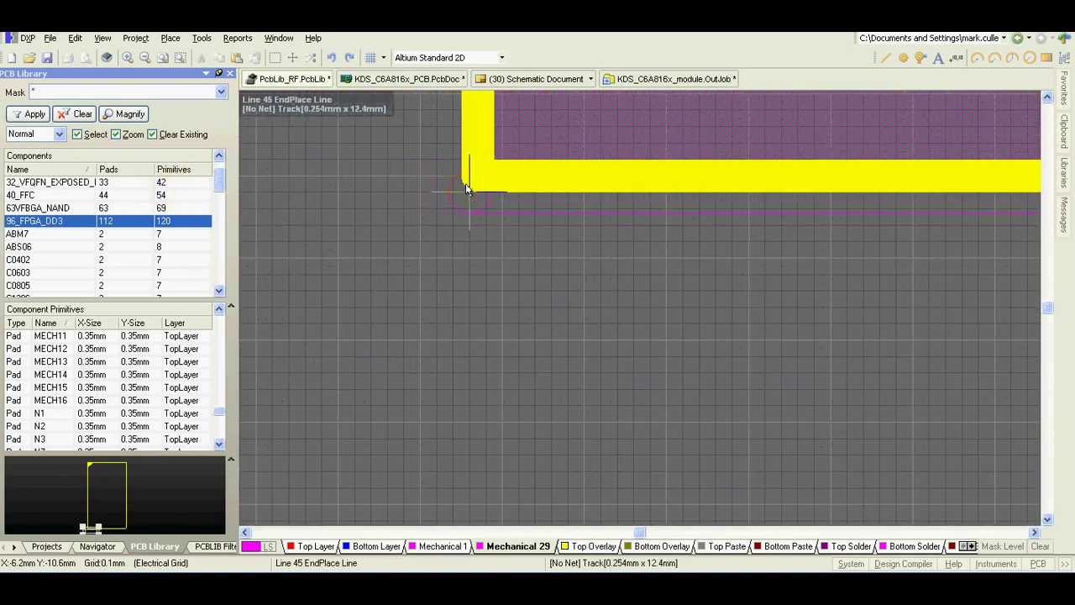
pyautogui.click(468, 189)
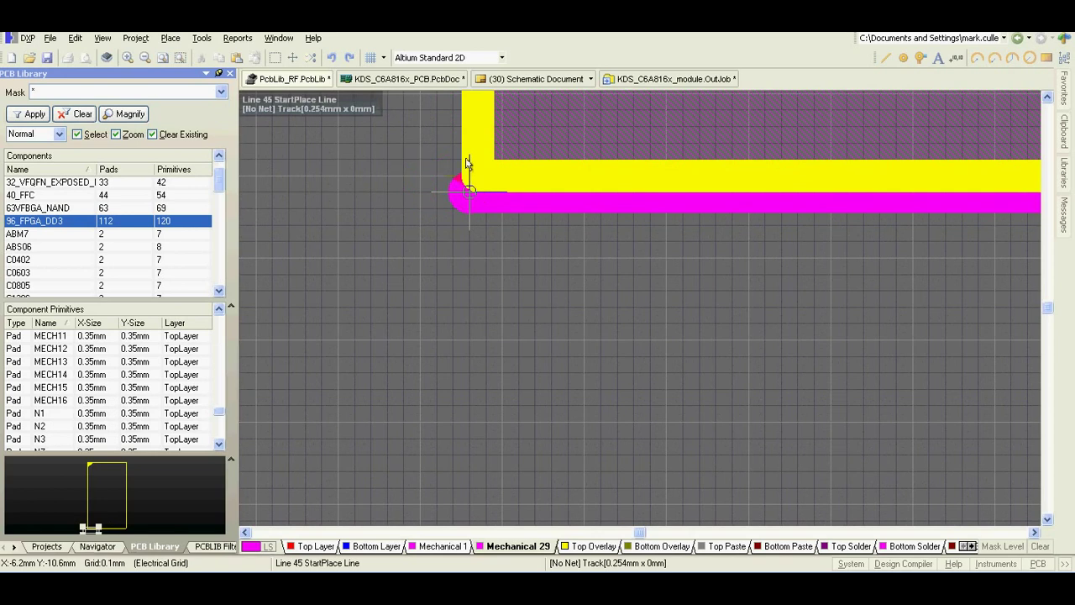
# Close the Mechanical 29 outline along the footprint's left edge at the starting corner and finish the line.
pyautogui.keyDown('ctrl'); pyautogui.scroll(-3, 468, 162); pyautogui.keyUp('ctrl')
pyautogui.scroll(5, 468, 163)
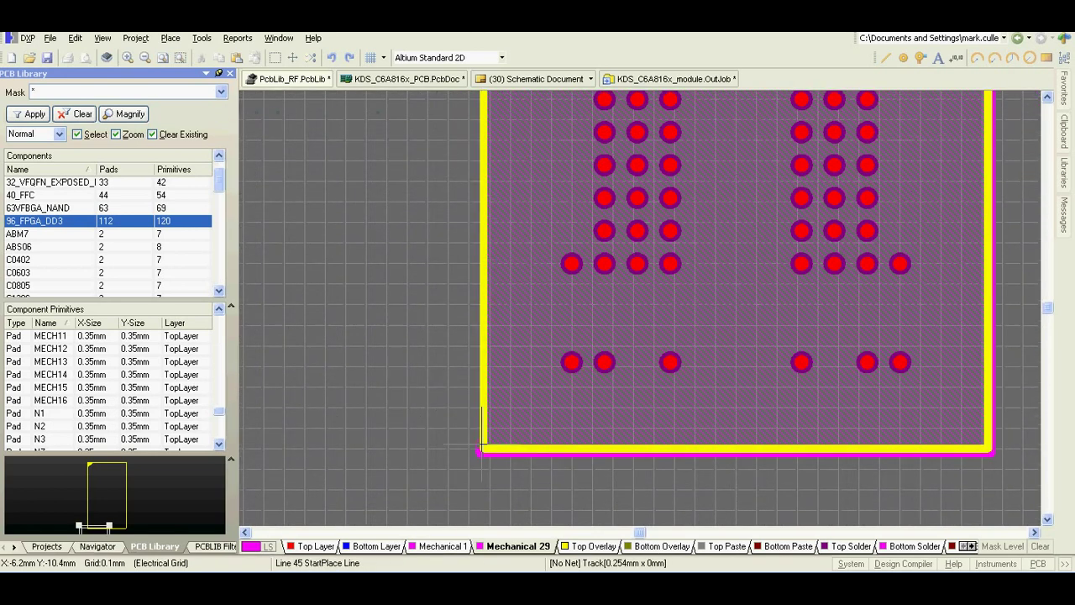
pyautogui.scroll(6, 481, 156)
pyautogui.keyDown('ctrl'); pyautogui.scroll(2, 481, 155); pyautogui.keyUp('ctrl')
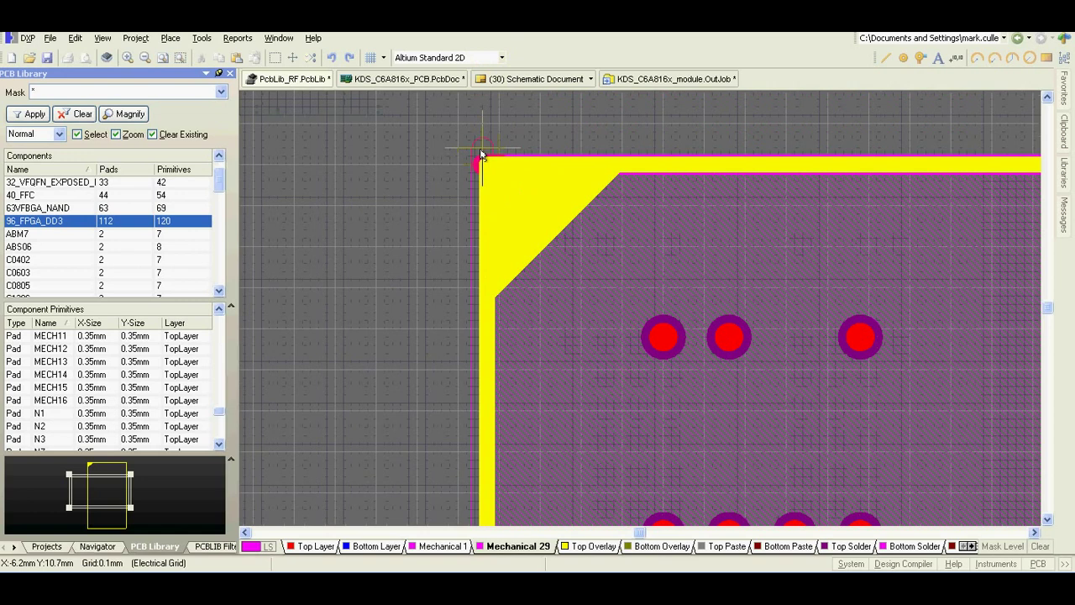
pyautogui.keyDown('ctrl'); pyautogui.scroll(2, 482, 156); pyautogui.keyUp('ctrl')
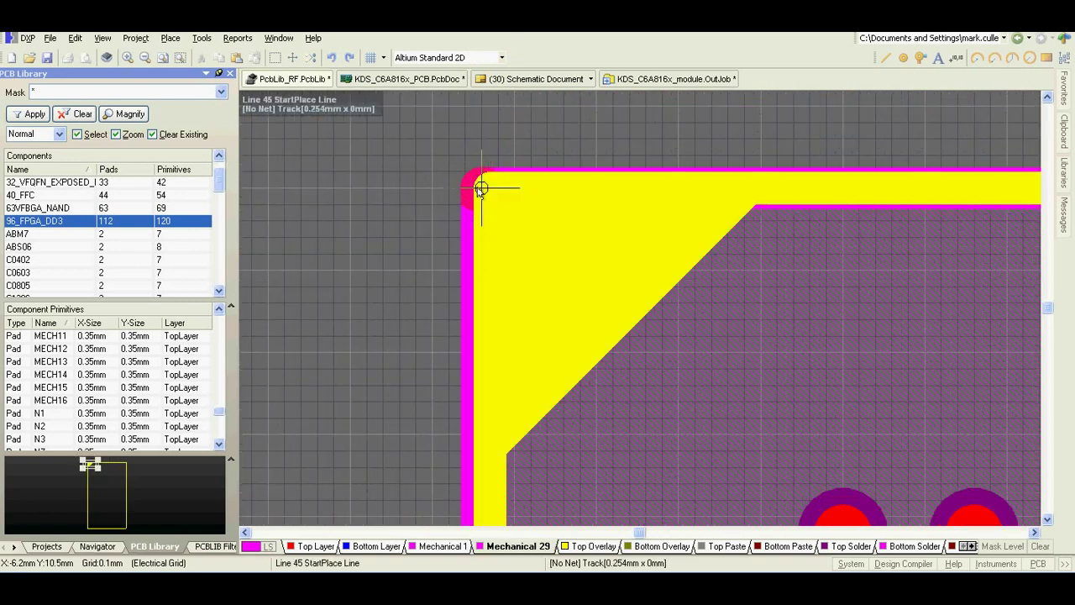
pyautogui.rightClick(481, 188)
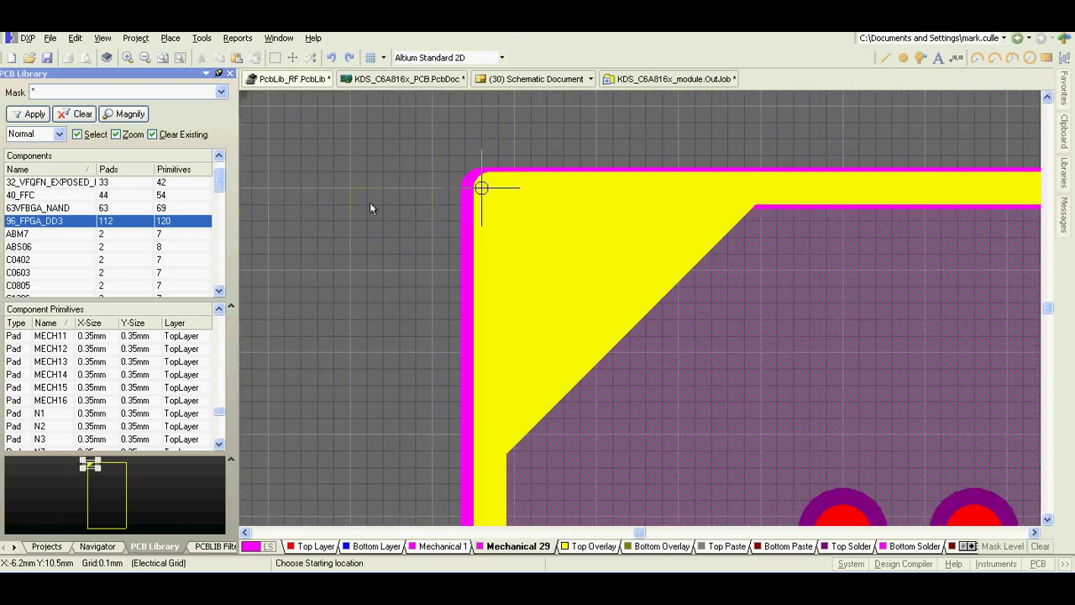
# Update the PCB with the outlined 96_FPGA_DD3 footprint using all update options, and return to KDS_C6A816x_PCB.PcbDoc.
pyautogui.rightClick(114, 225)
pyautogui.click(122, 378)
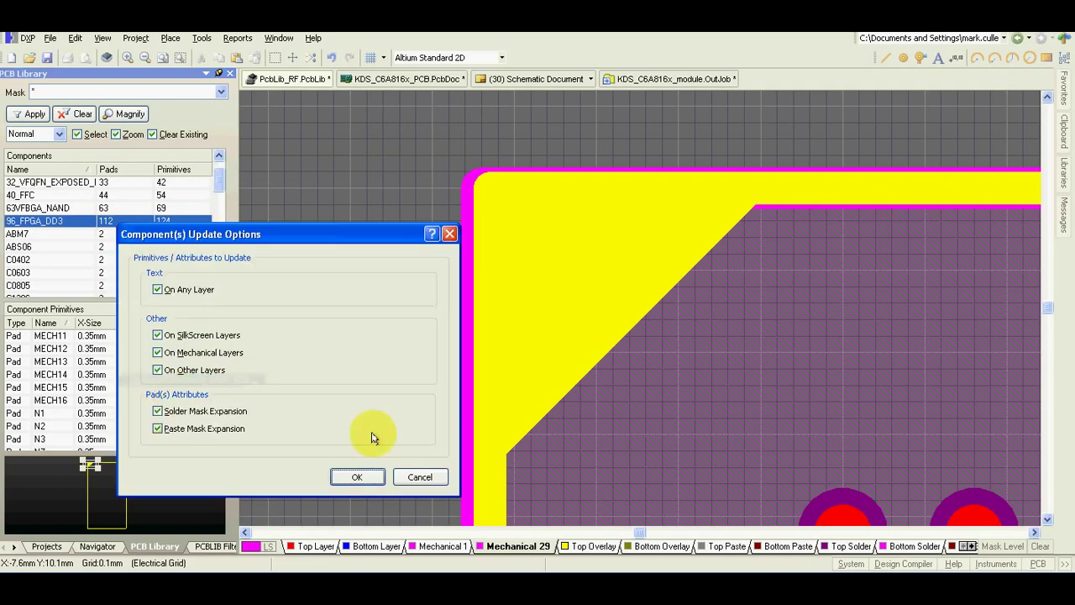
pyautogui.click(356, 477)
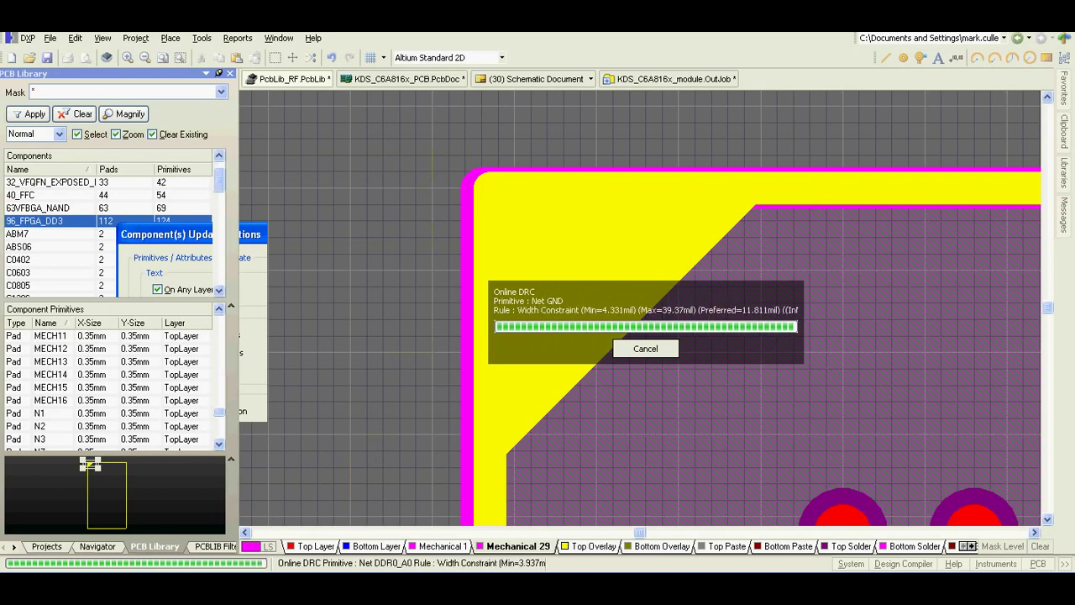
pyautogui.click(395, 80)
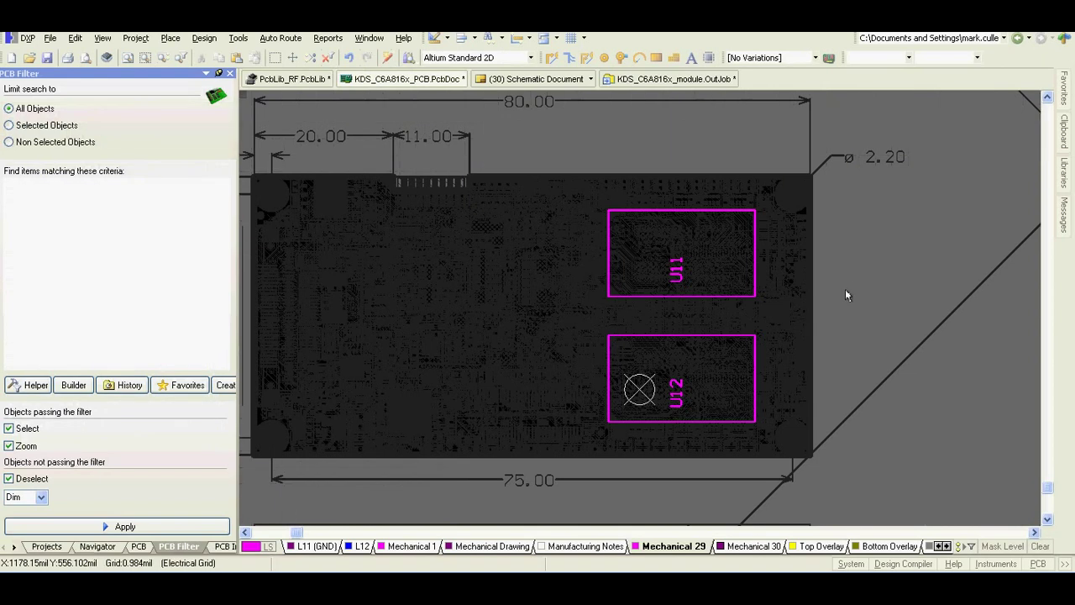
# Rotate the U11 and U12 designators on Mechanical 29 to read horizontally and position them near the middle of their outlines.
pyautogui.moveTo(674, 280)
pyautogui.mouseDown()
pyautogui.moveTo(679, 248)
pyautogui.moveTo(690, 269)
pyautogui.mouseUp()
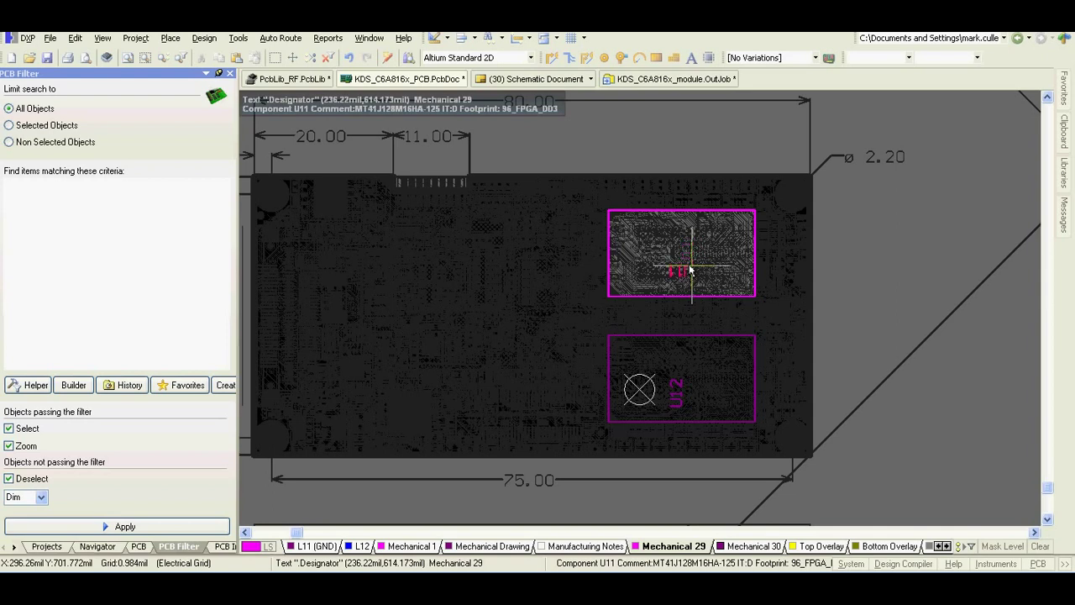
pyautogui.moveTo(690, 255); pyautogui.dragTo(673, 286)
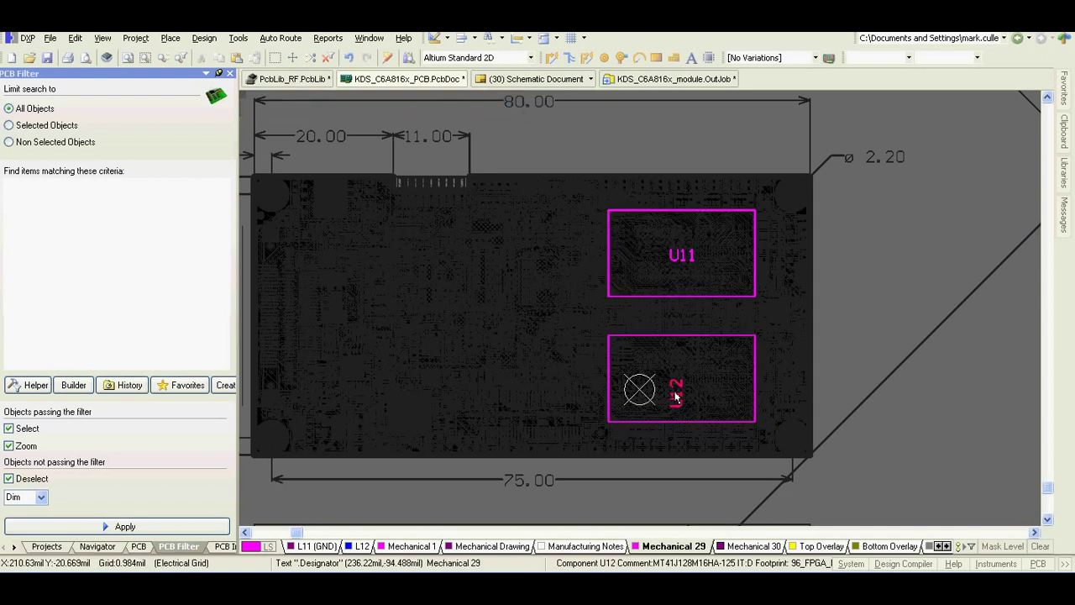
pyautogui.moveTo(677, 392)
pyautogui.mouseDown()
pyautogui.moveTo(702, 390)
pyautogui.moveTo(676, 385)
pyautogui.mouseUp()
pyautogui.press('space')
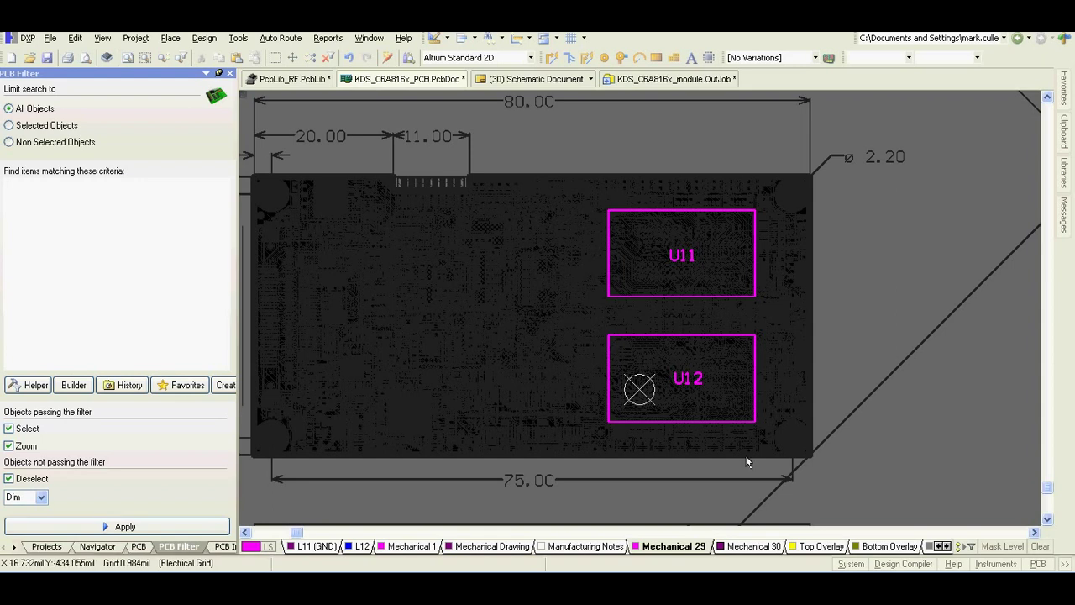
# Alternate the active layer between Mechanical 30 and Mechanical 29 to examine the outlines and designators on both board sides.
pyautogui.click(747, 546)
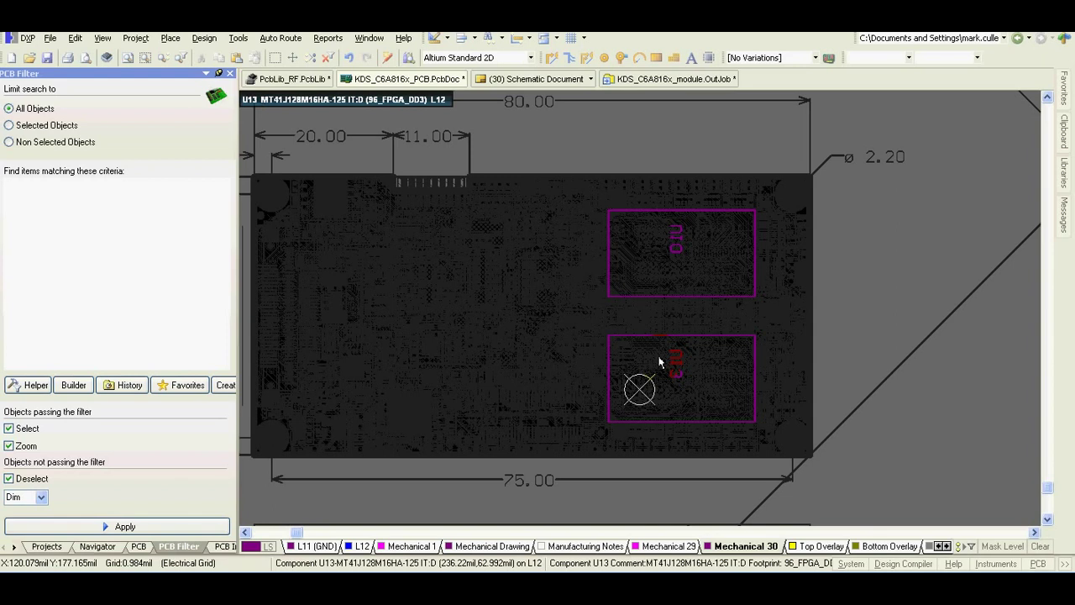
pyautogui.click(651, 546)
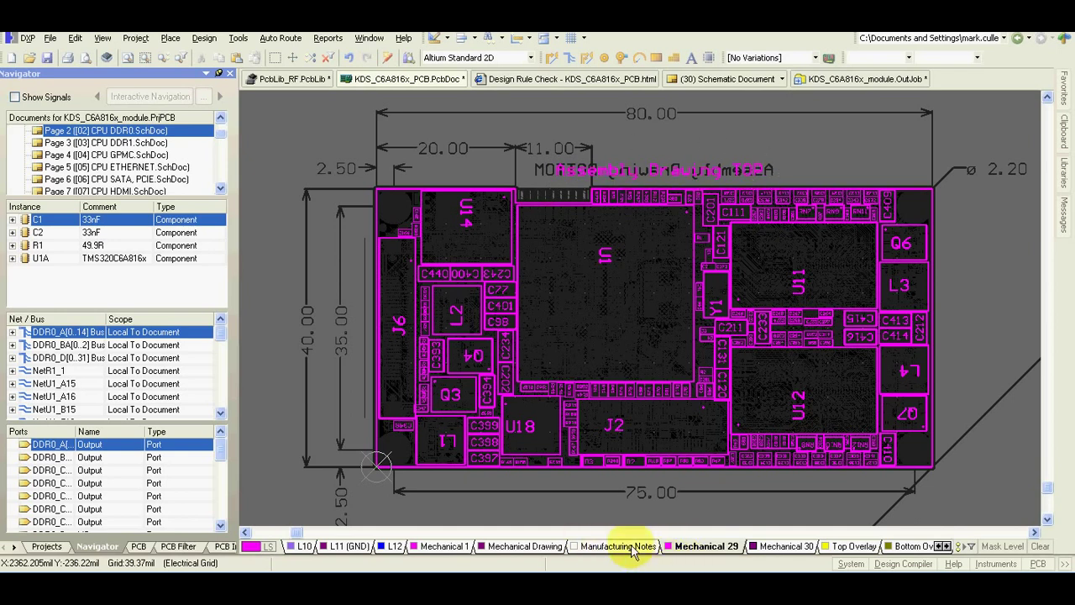
pyautogui.click(782, 547)
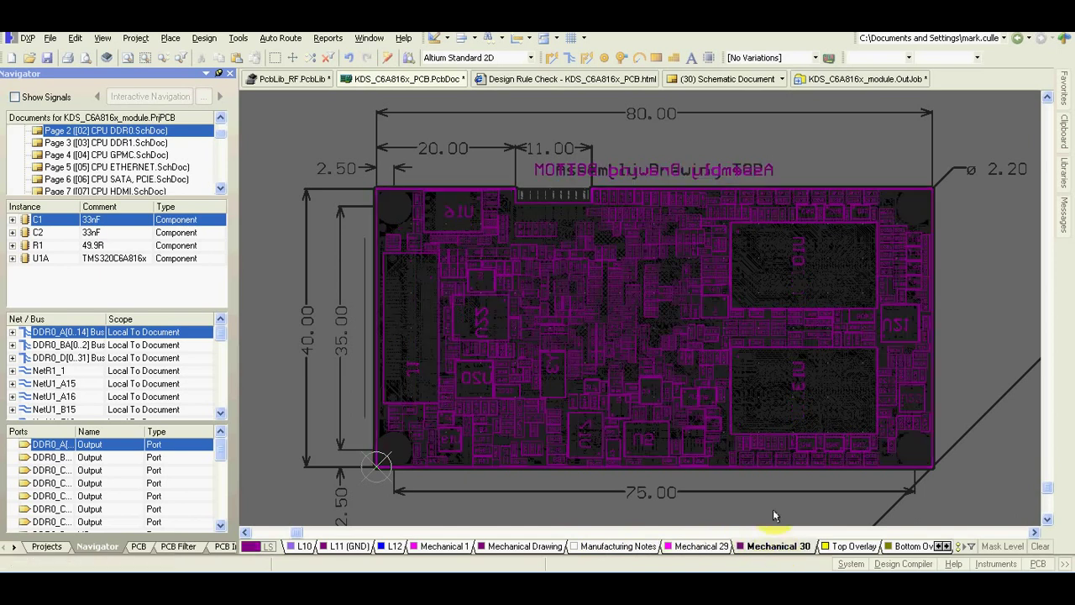
pyautogui.click(700, 547)
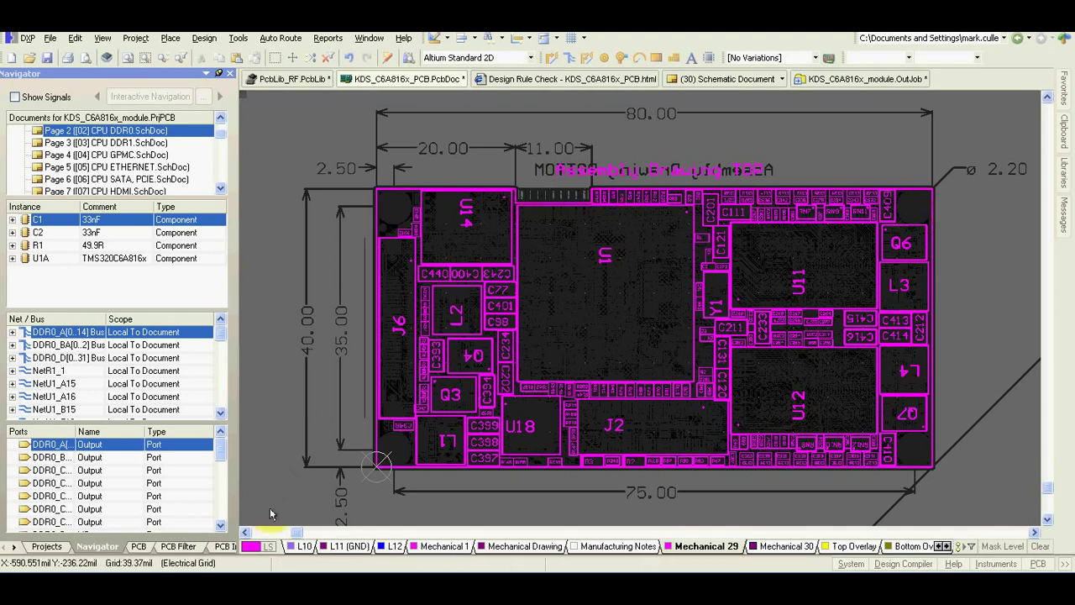
# Rename layer Mechanical 29 as ASM TOP and Mechanical 30 as ASM BOT, and apply the layer configuration.
pyautogui.click(250, 551)
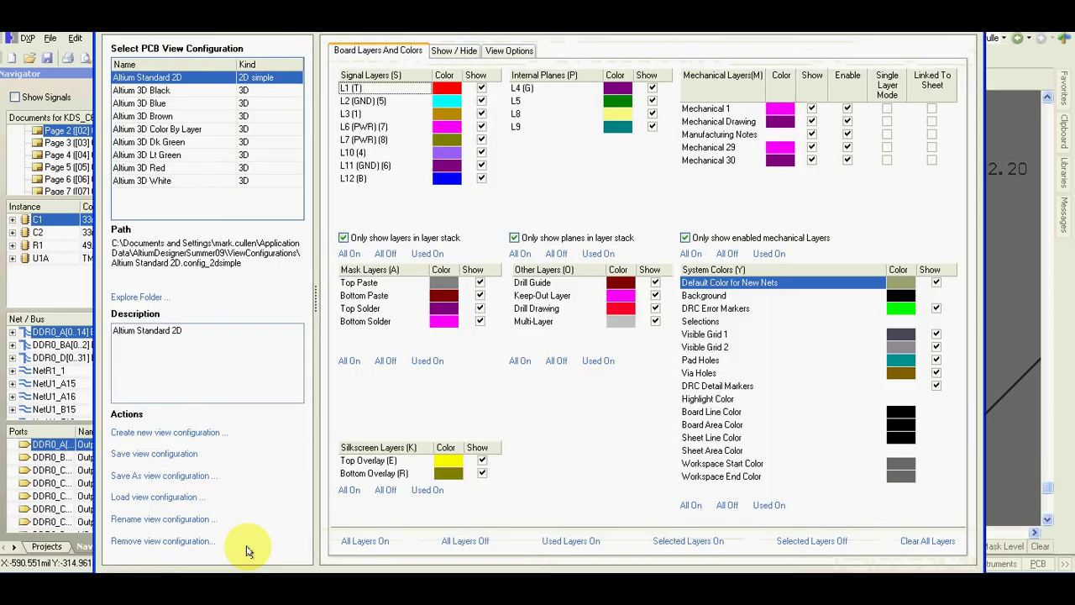
pyautogui.click(700, 150)
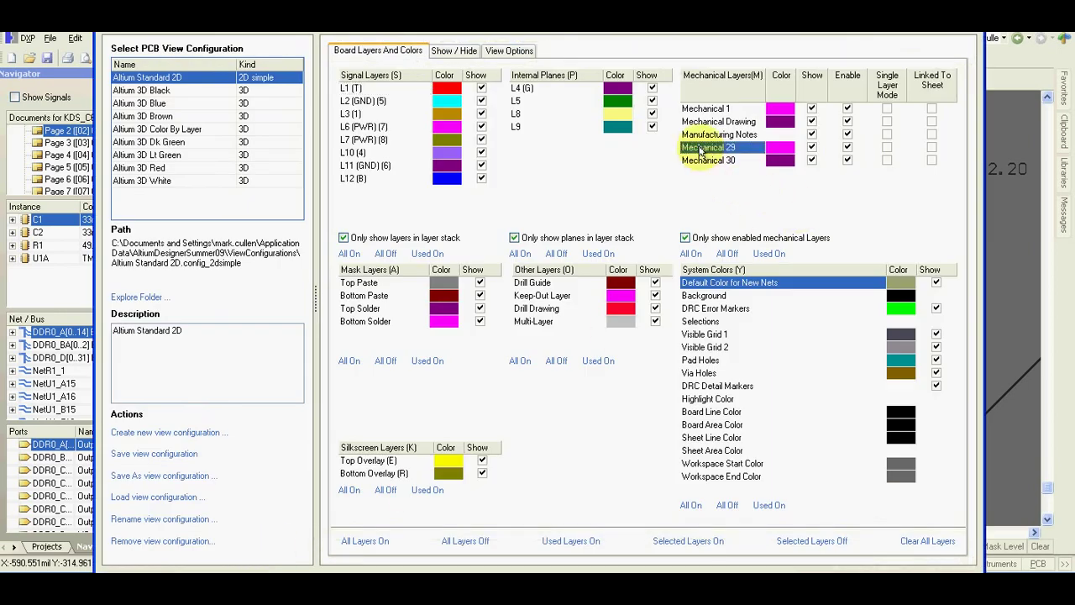
pyautogui.click(700, 149)
pyautogui.write('ASM TOP')
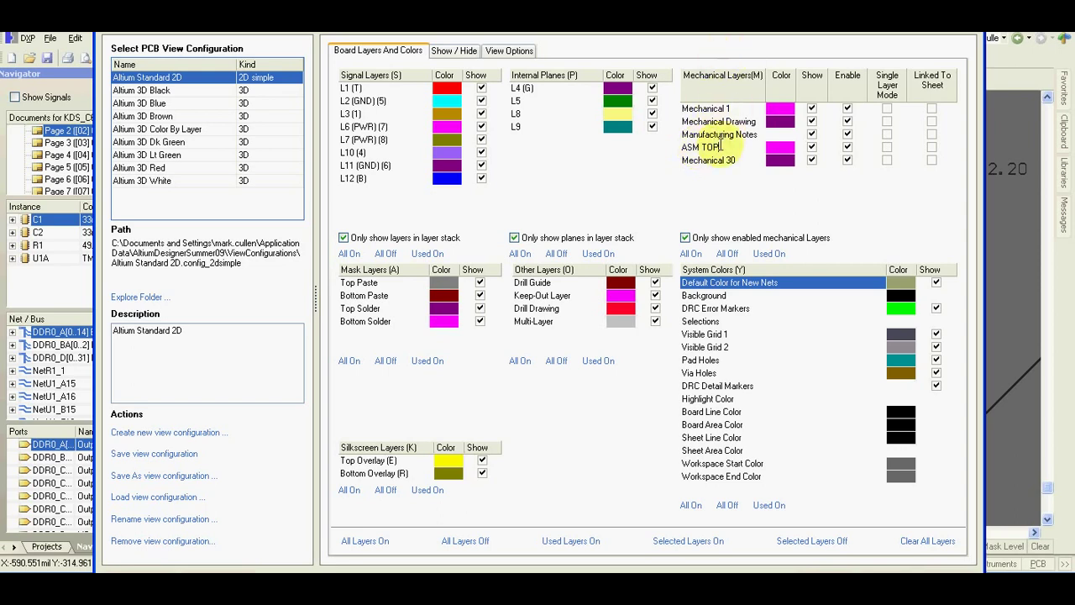
pyautogui.click(705, 162)
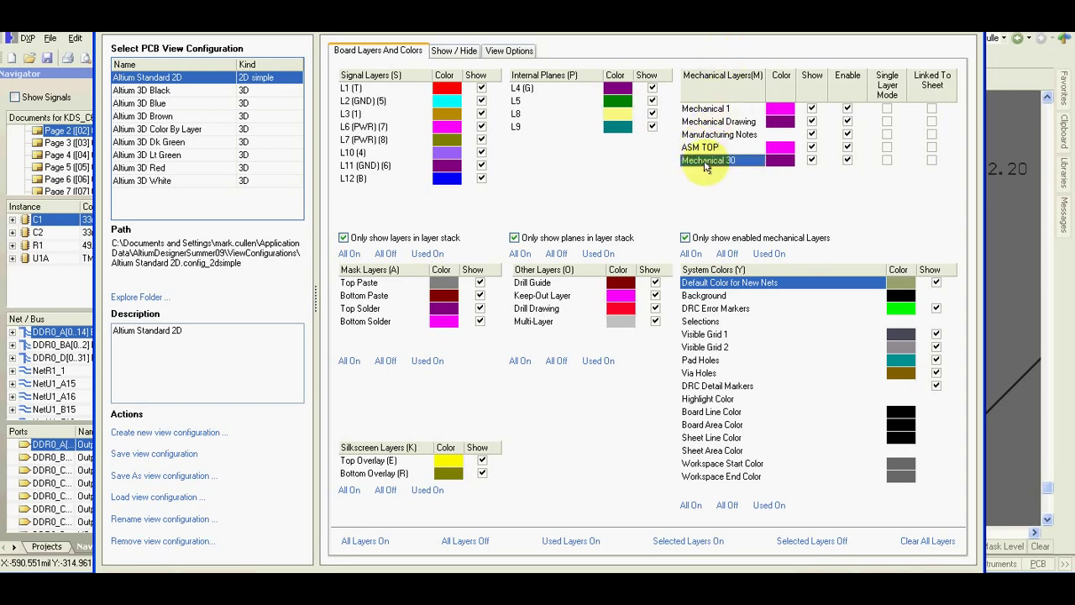
pyautogui.click(706, 163)
pyautogui.write('ASM BOT')
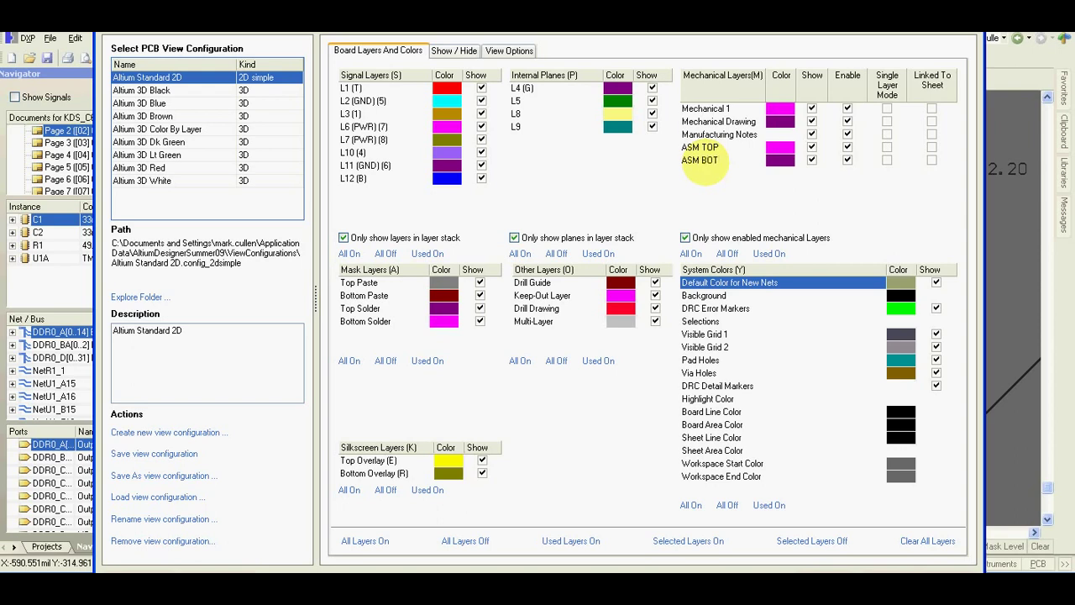
pyautogui.click(736, 148)
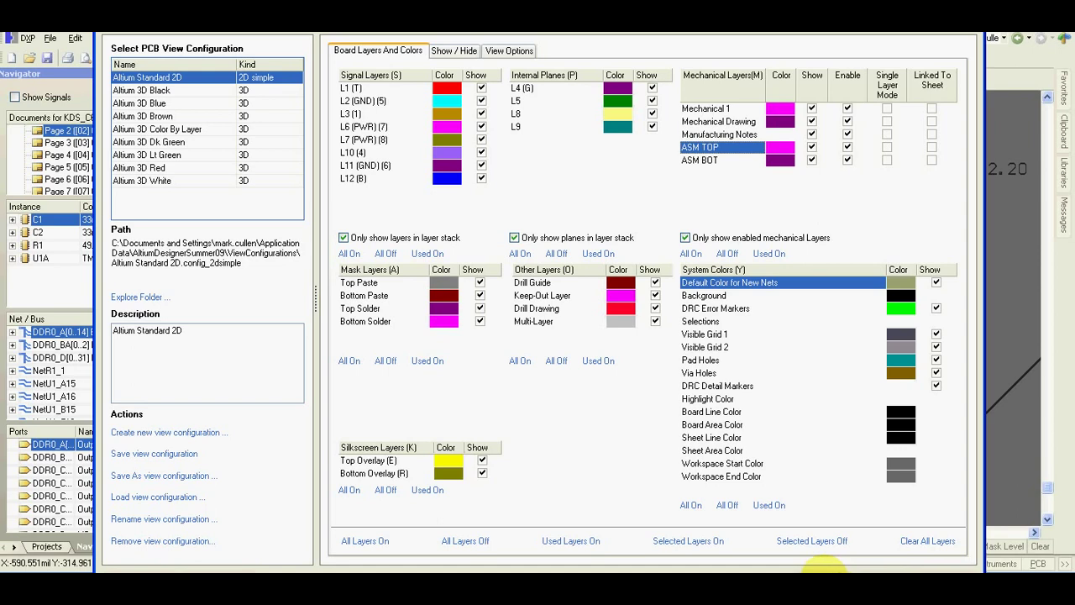
pyautogui.click(828, 567)
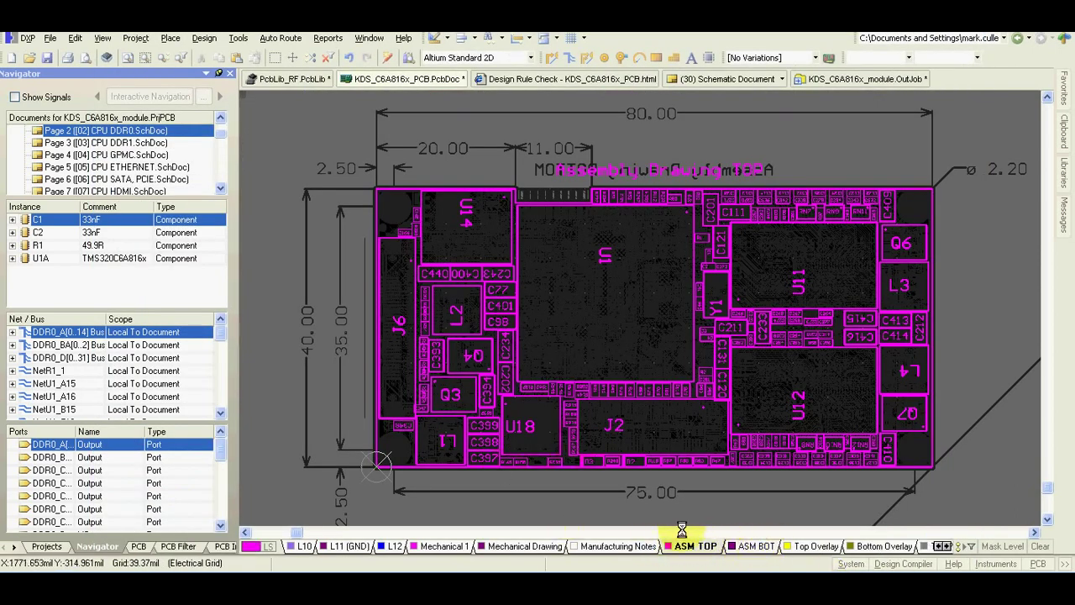
# Create an empty board layer set and name it ASM TOP.
pyautogui.click(269, 547)
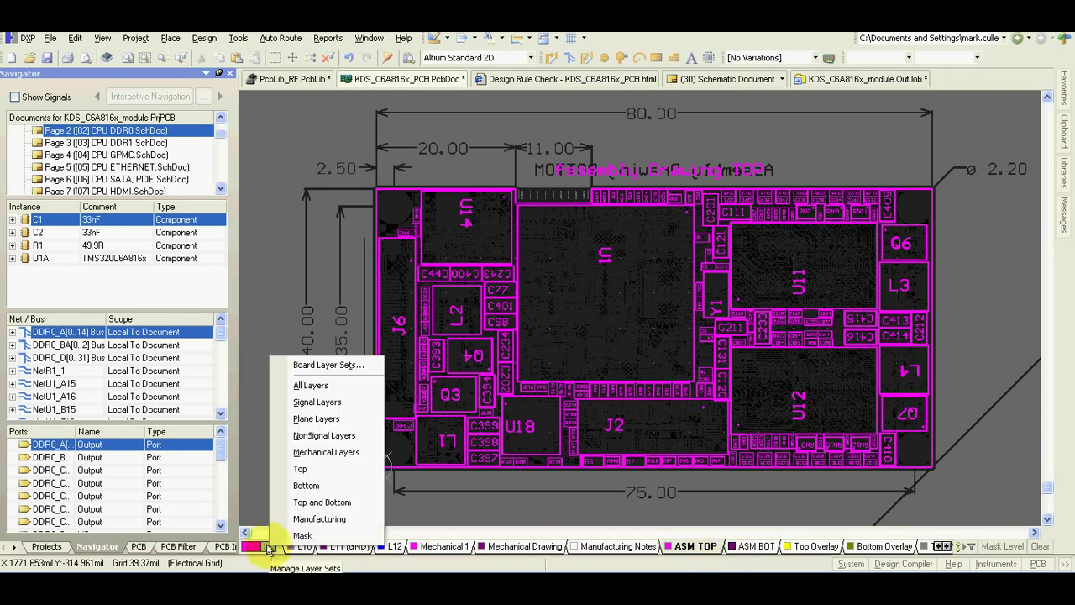
pyautogui.click(298, 366)
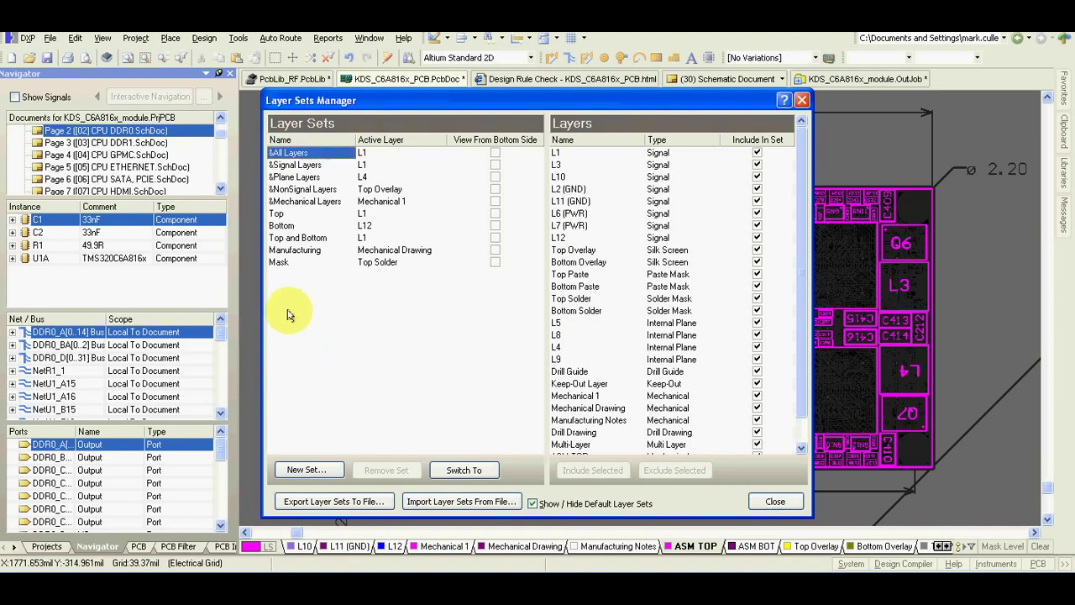
pyautogui.click(307, 470)
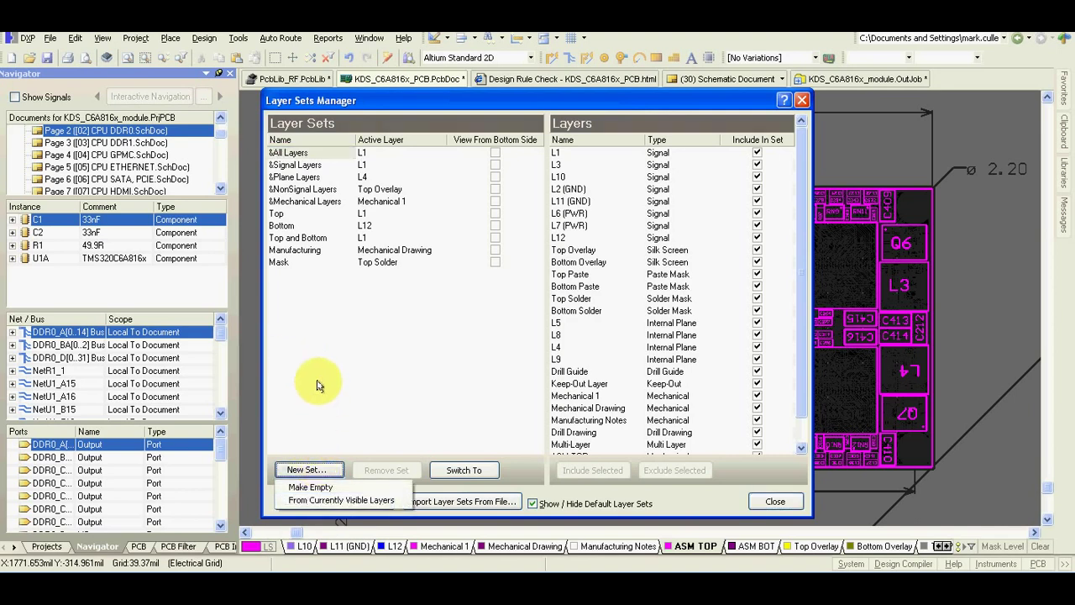
pyautogui.click(311, 487)
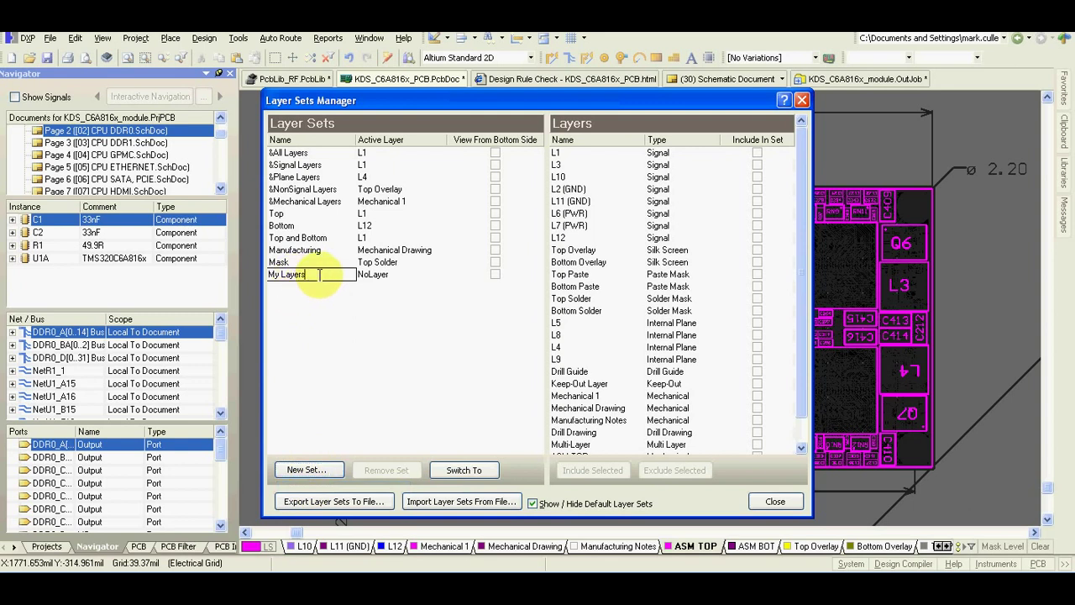
pyautogui.moveTo(320, 274); pyautogui.dragTo(239, 267)
pyautogui.write('ASM TOP')
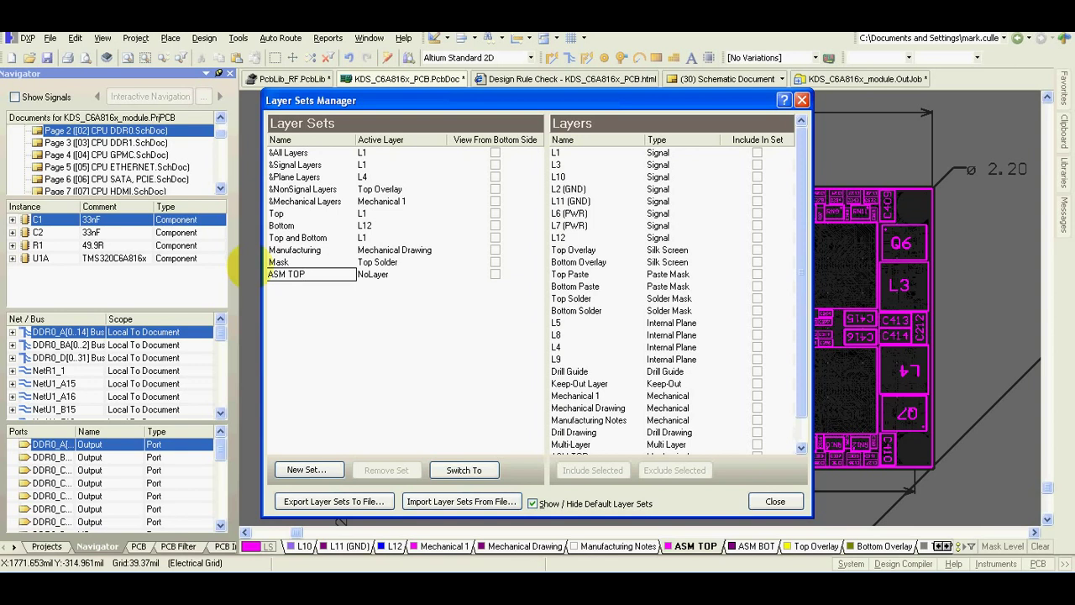
# Include the ASM TOP mechanical layer in the new ASM TOP layer set.
pyautogui.click(409, 275)
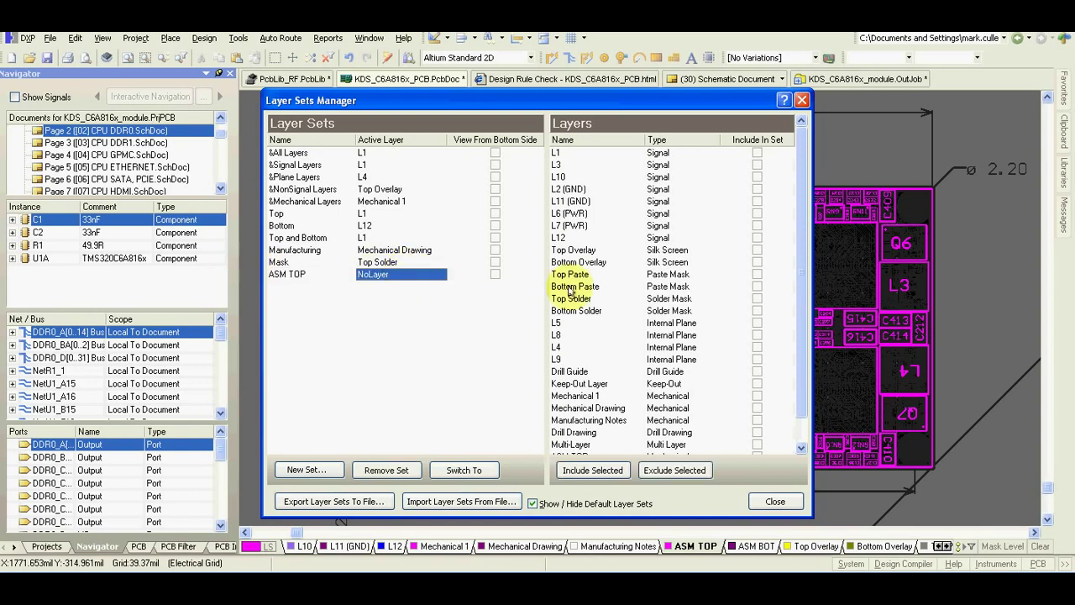
pyautogui.scroll(-1, 788, 370)
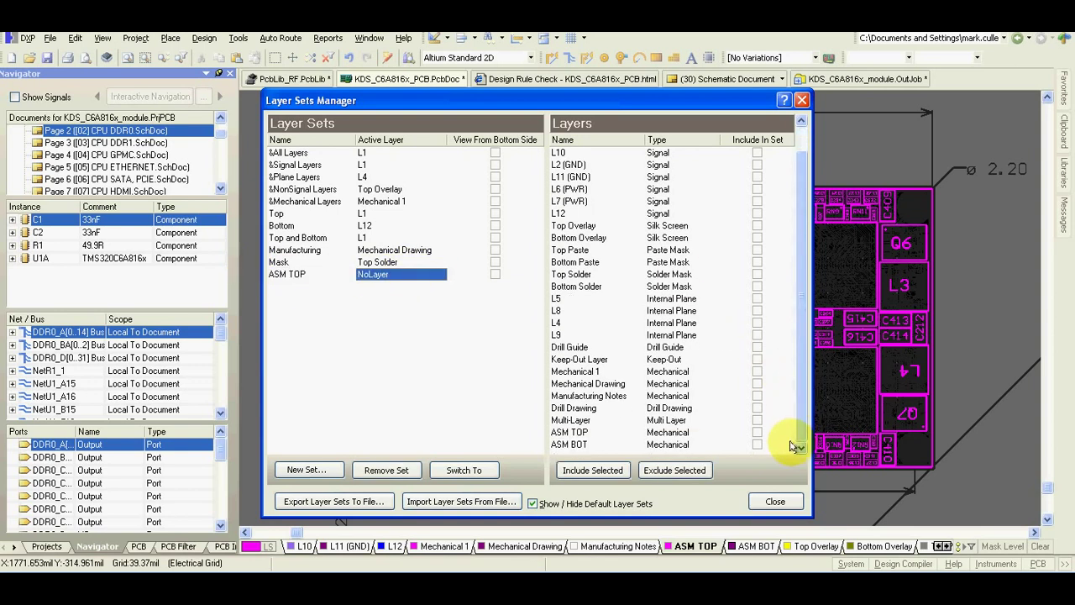
pyautogui.click(755, 433)
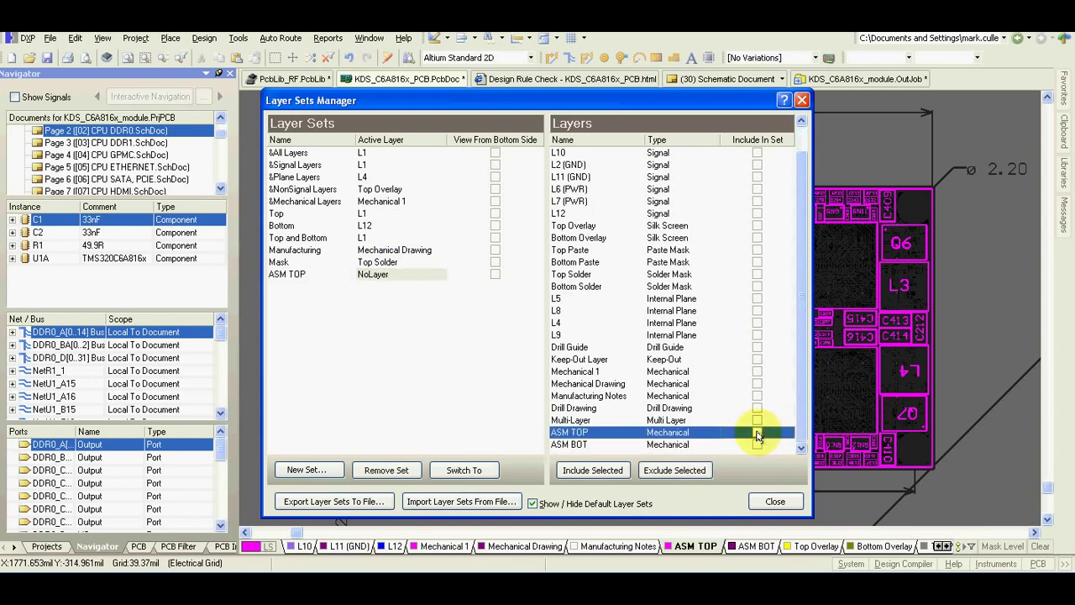
pyautogui.click(309, 296)
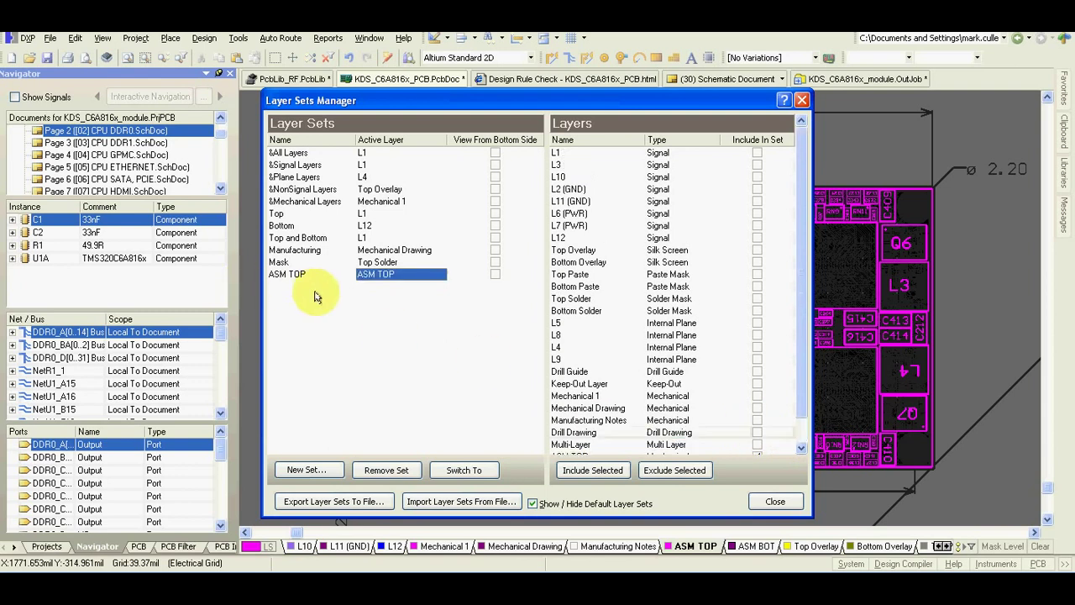
# Create a second empty board layer set and name it ASM BOT.
pyautogui.click(294, 470)
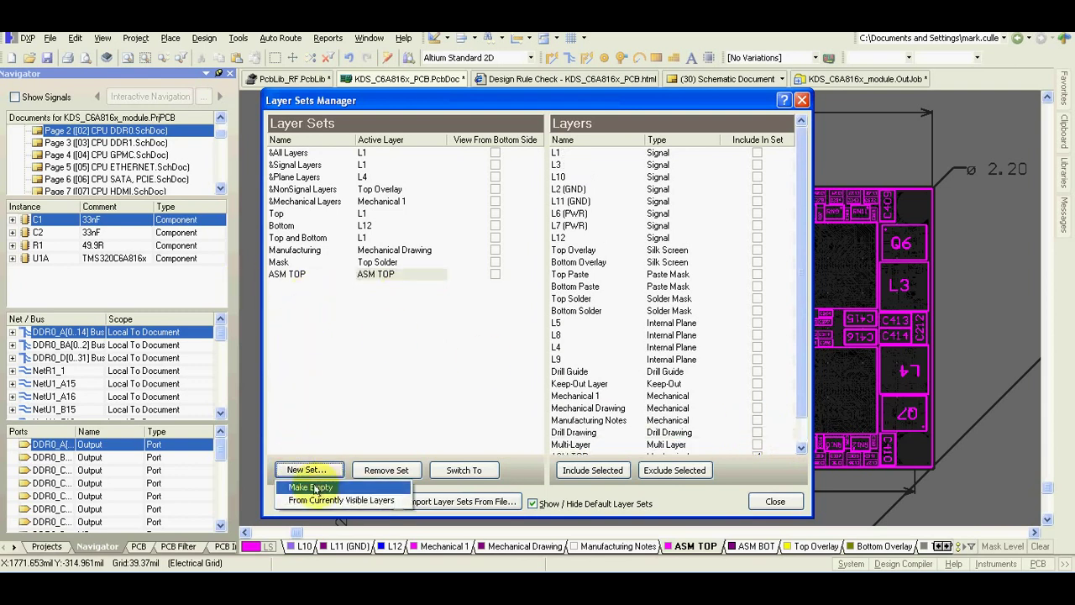
pyautogui.click(312, 487)
pyautogui.moveTo(316, 286); pyautogui.dragTo(267, 287)
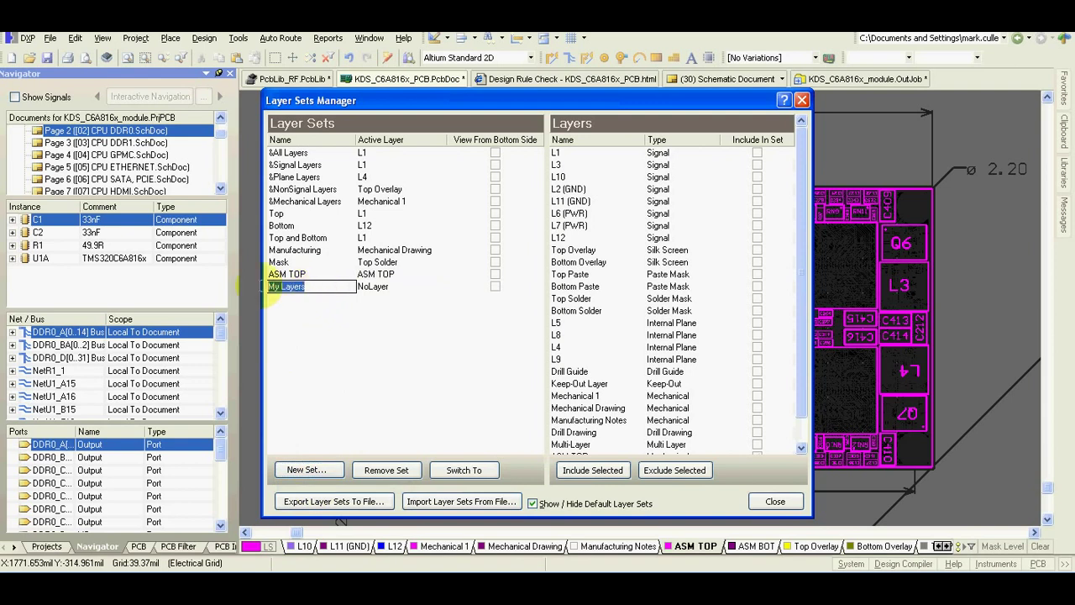
pyautogui.write('ASM BOT')
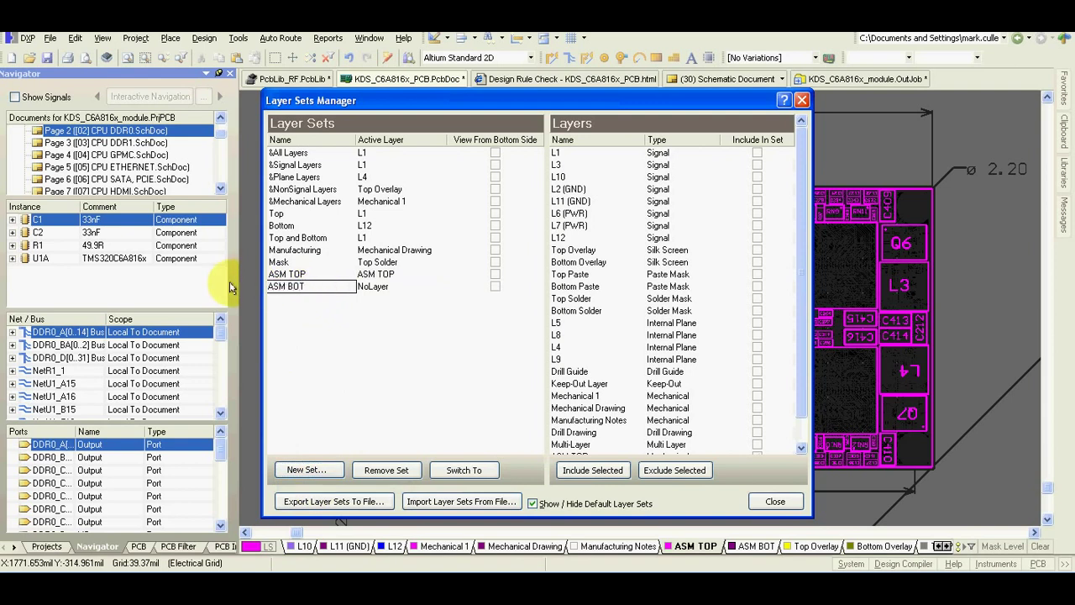
pyautogui.press('Return')
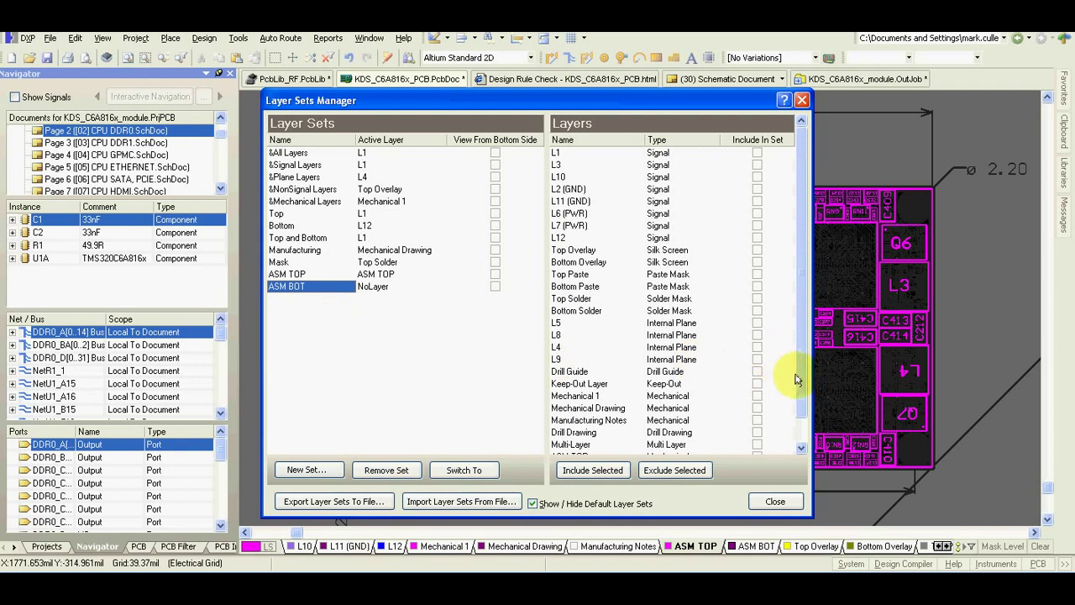
# Include the ASM BOT mechanical layer in the ASM BOT layer set and close the layer sets manager.
pyautogui.click(798, 420)
pyautogui.click(759, 446)
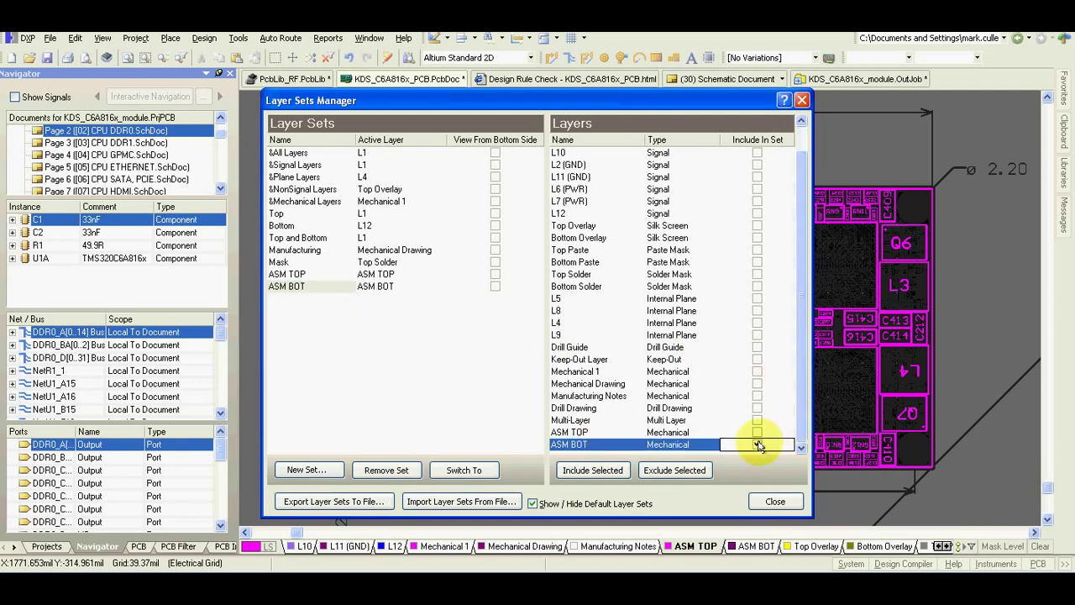
pyautogui.click(328, 337)
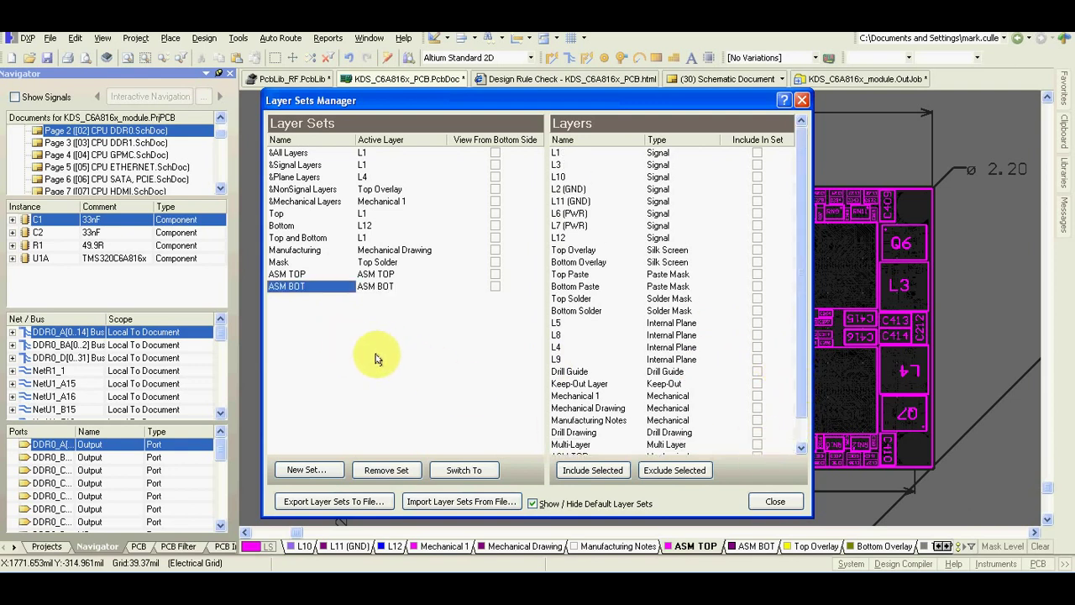
pyautogui.click(768, 502)
# Alternate between the ASM TOP and ASM BOT layer sets to examine the assembly view of each board side.
pyautogui.click(269, 546)
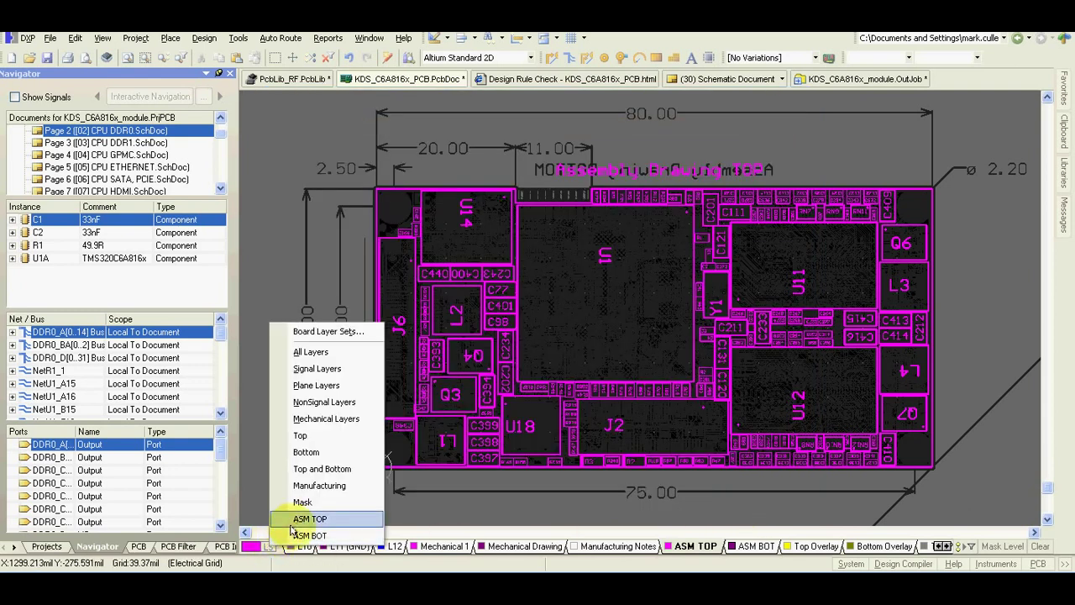
pyautogui.click(298, 520)
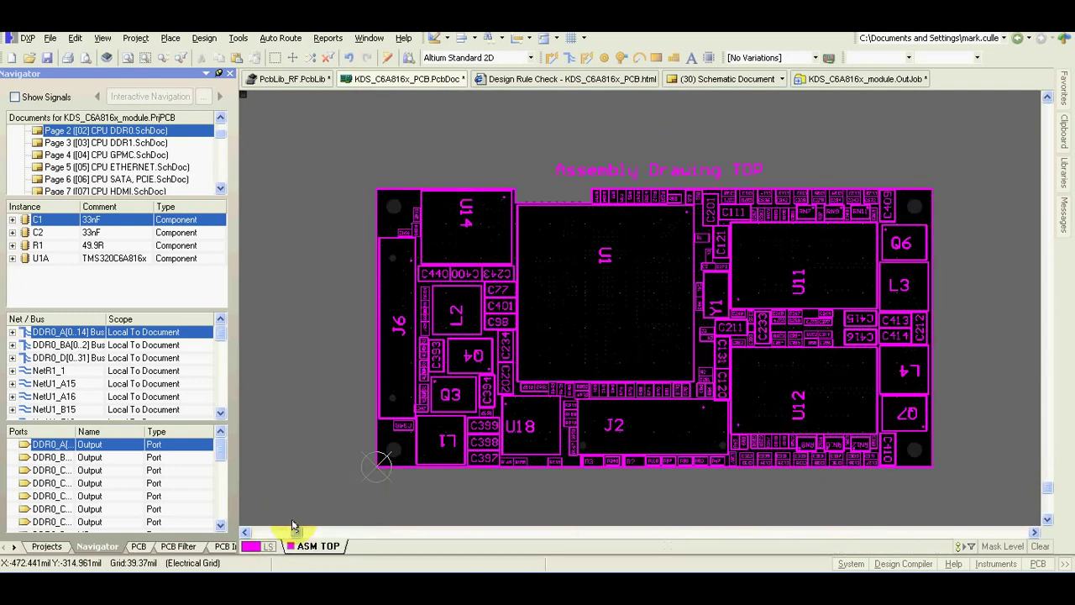
pyautogui.click(269, 546)
pyautogui.click(280, 534)
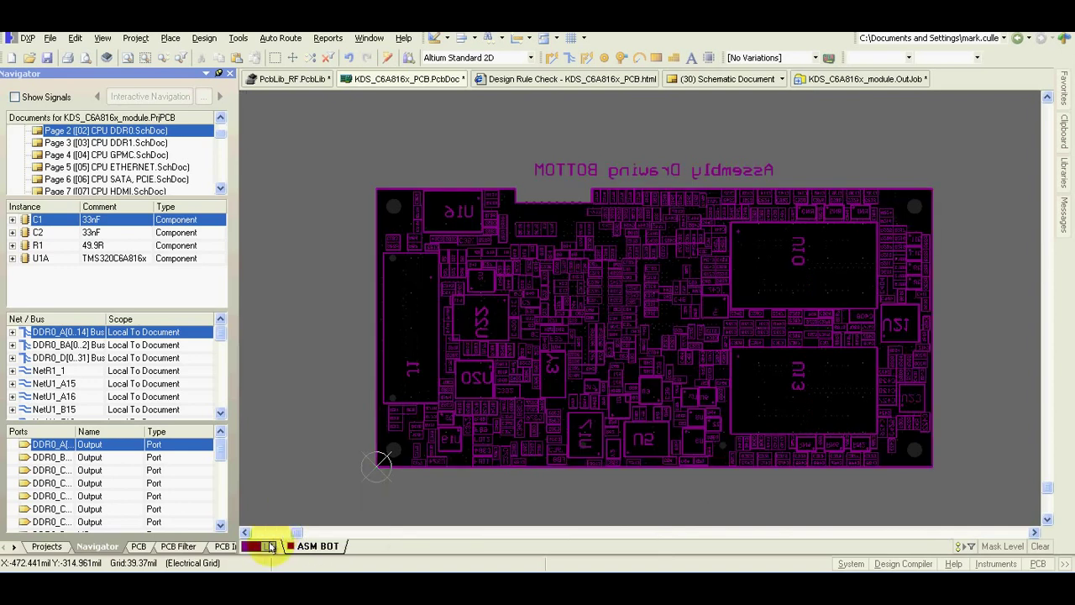
pyautogui.click(271, 546)
pyautogui.click(284, 518)
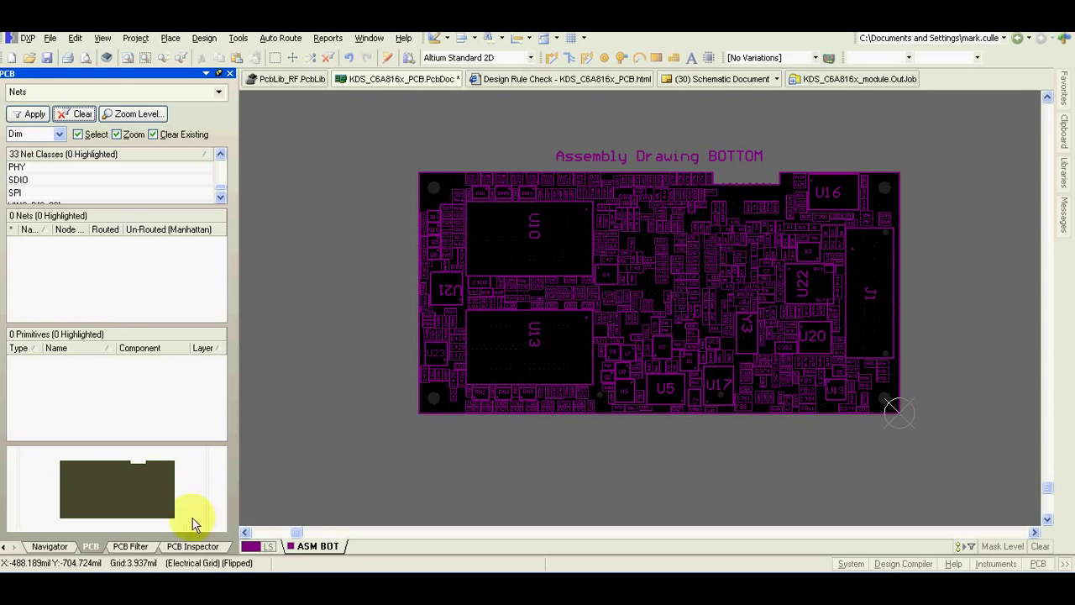
# Filter the flipped ASM BOT view with the query IsText AND ((Rotation = 90) OR (Rotation = 180)), masking all other objects.
pyautogui.click(131, 546)
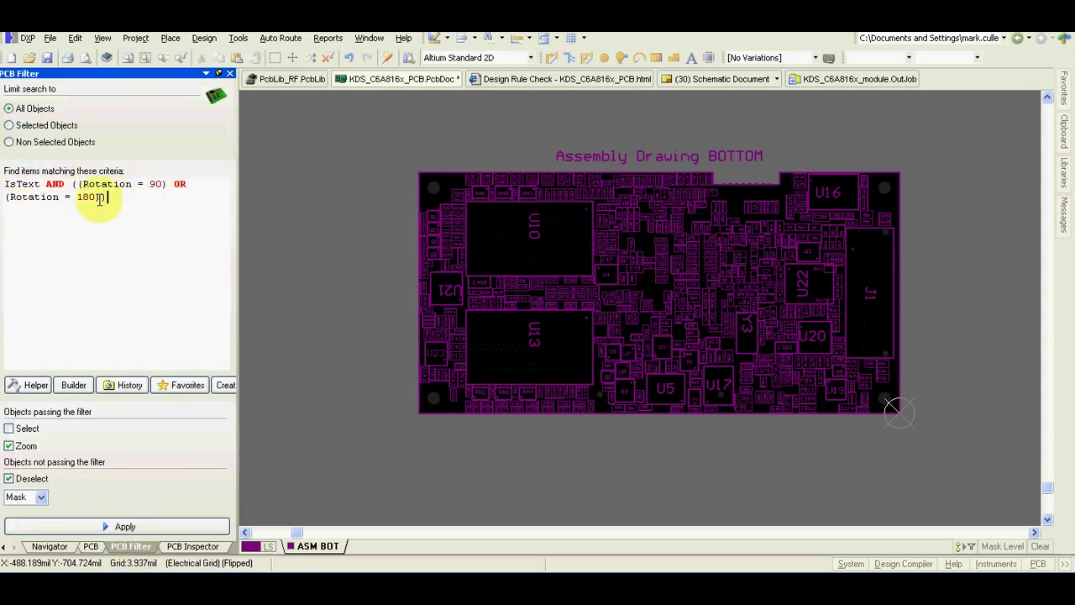
pyautogui.click(114, 526)
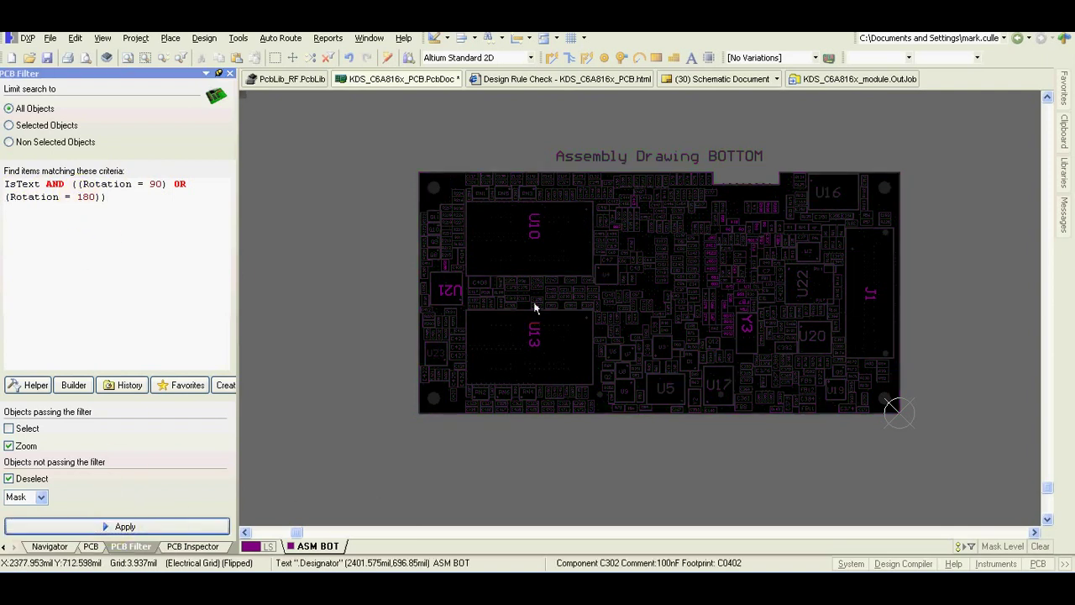
pyautogui.keyDown('ctrl'); pyautogui.scroll(2, 526, 243); pyautogui.keyUp('ctrl')
# Rotate the U10 and U13 designators on ASM BOT to read horizontally and position them inside their component outlines.
pyautogui.moveTo(524, 241); pyautogui.dragTo(502, 239)
pyautogui.press('space')
pyautogui.press('space')
pyautogui.press('space')
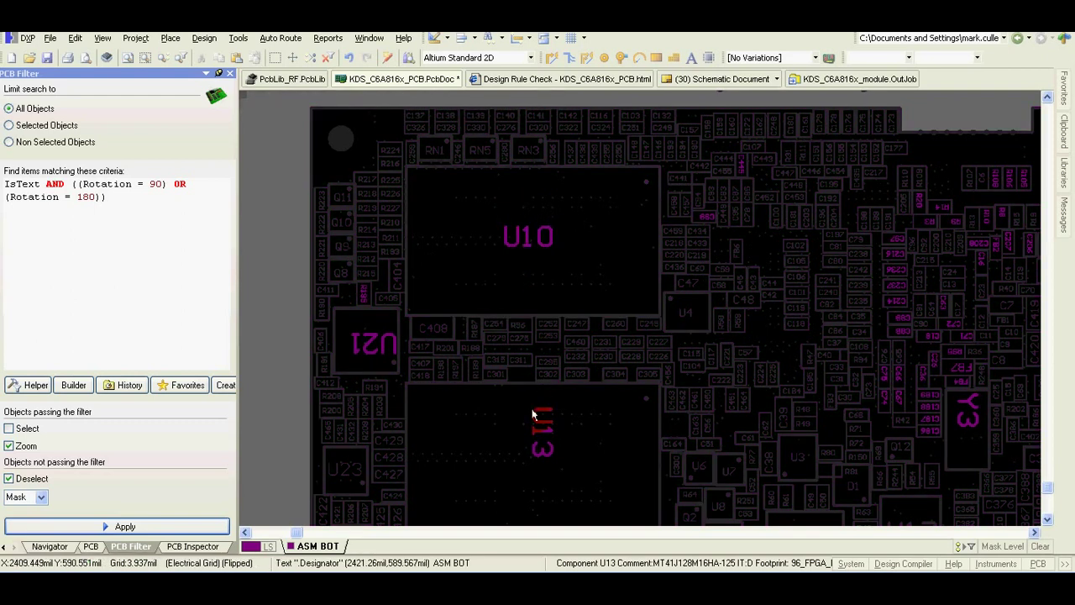
pyautogui.moveTo(532, 413); pyautogui.dragTo(510, 478)
pyautogui.press('space')
pyautogui.press('space')
pyautogui.press('space')
pyautogui.click(500, 552)
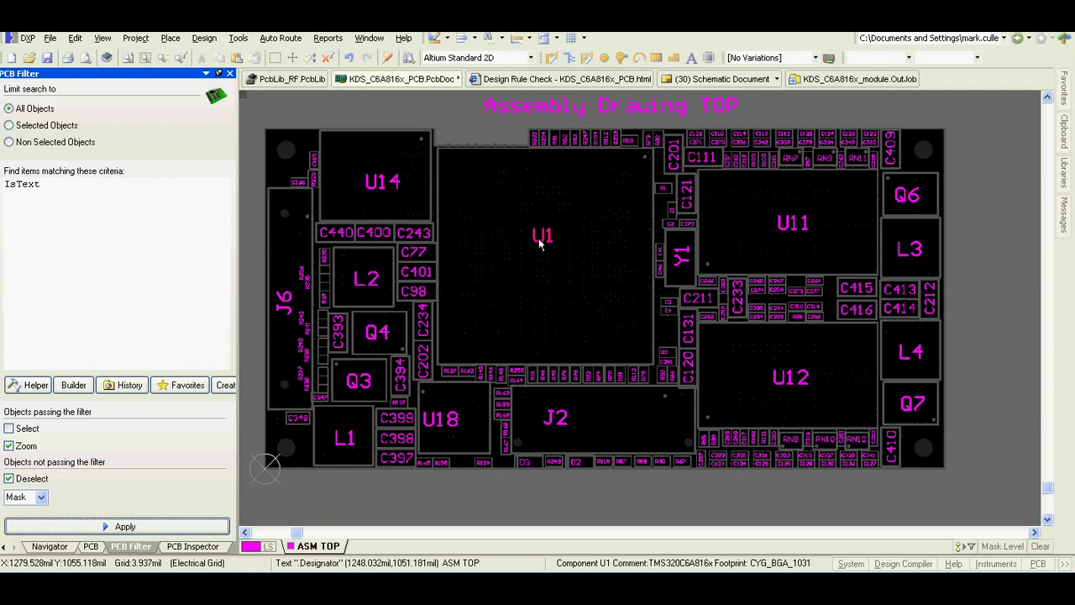
# Show the ASM BOT layer set, flip the board to examine its designators from the bottom side, and flip it back.
pyautogui.click(269, 547)
pyautogui.click(290, 536)
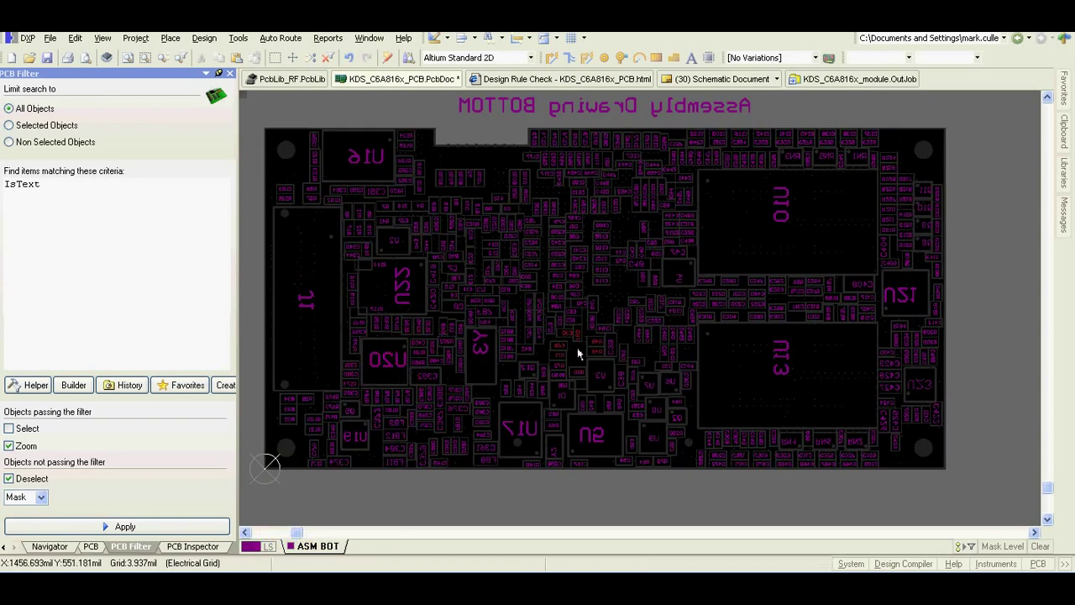
pyautogui.click(102, 38)
pyautogui.click(124, 244)
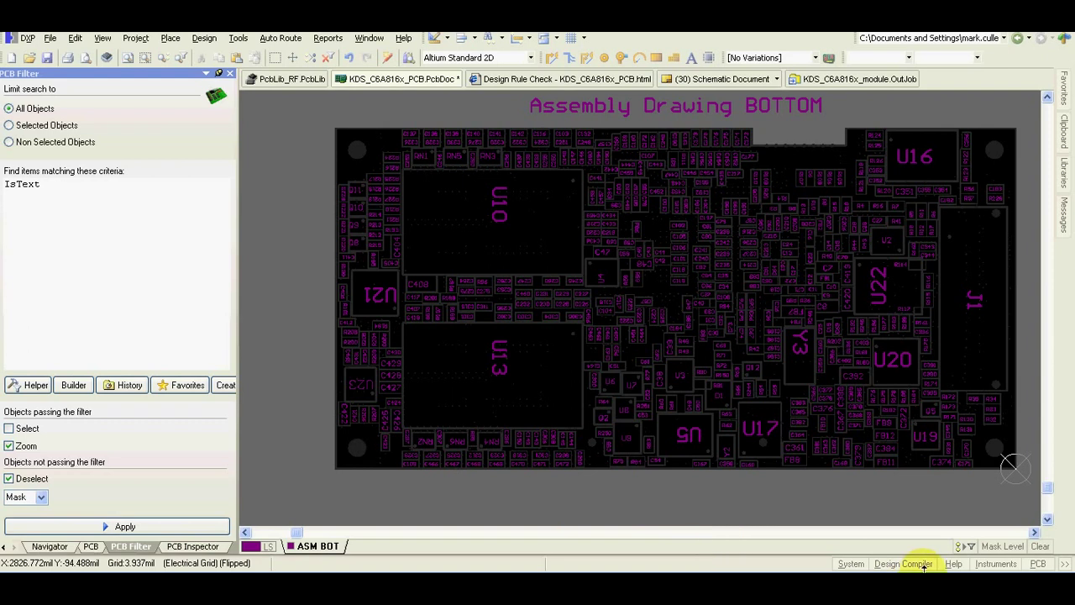
pyautogui.press('v')
pyautogui.press('b')
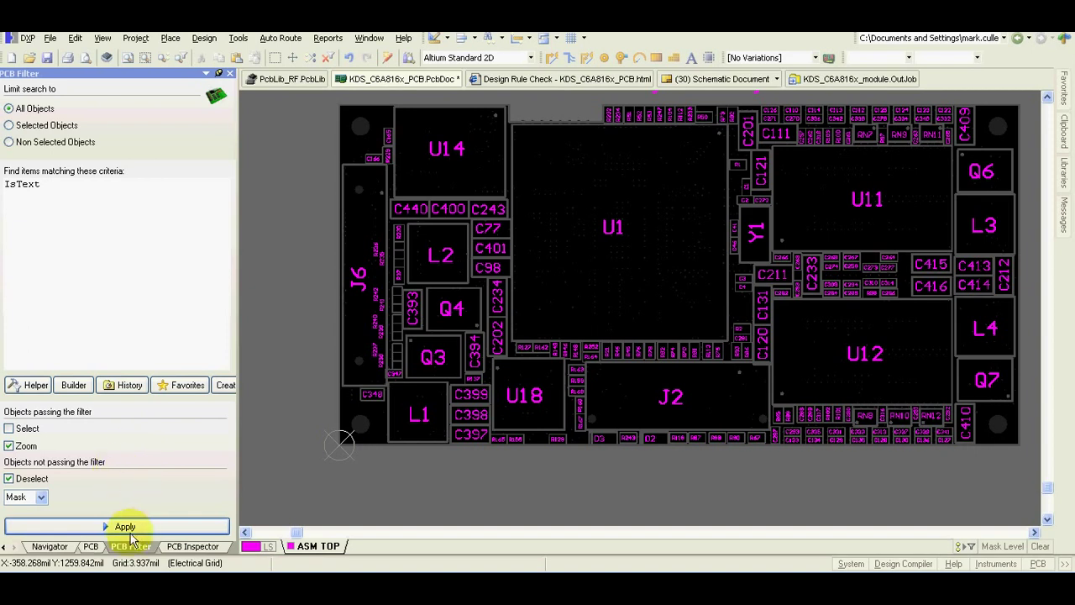
# Open the project's output job file KDS_C6A816x_module.OutJob.
pyautogui.click(51, 547)
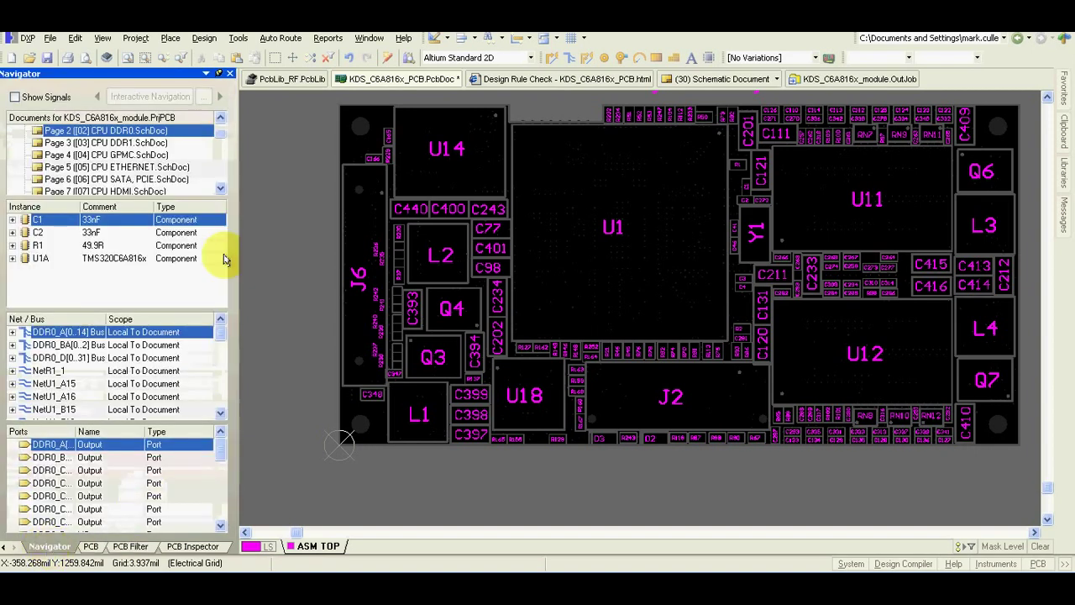
pyautogui.click(5, 546)
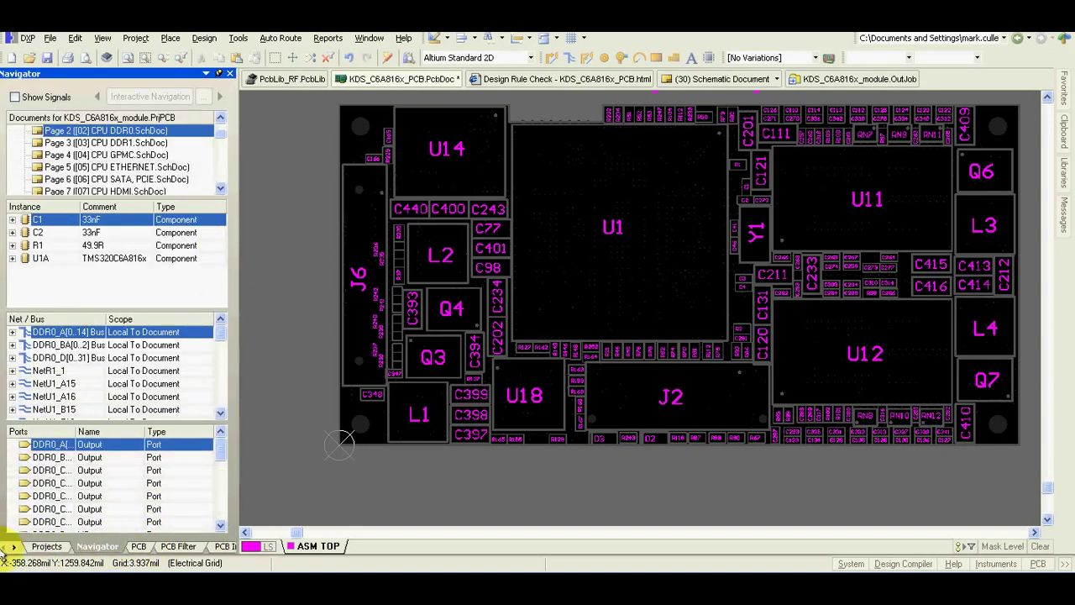
pyautogui.click(41, 547)
pyautogui.moveTo(218, 328); pyautogui.dragTo(218, 511)
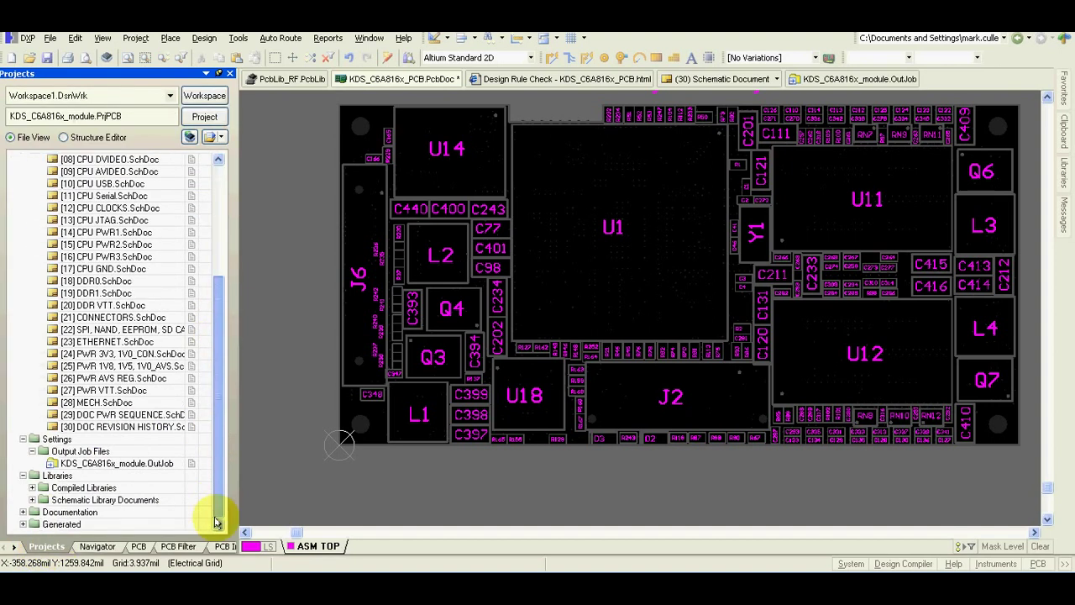
pyautogui.click(88, 465)
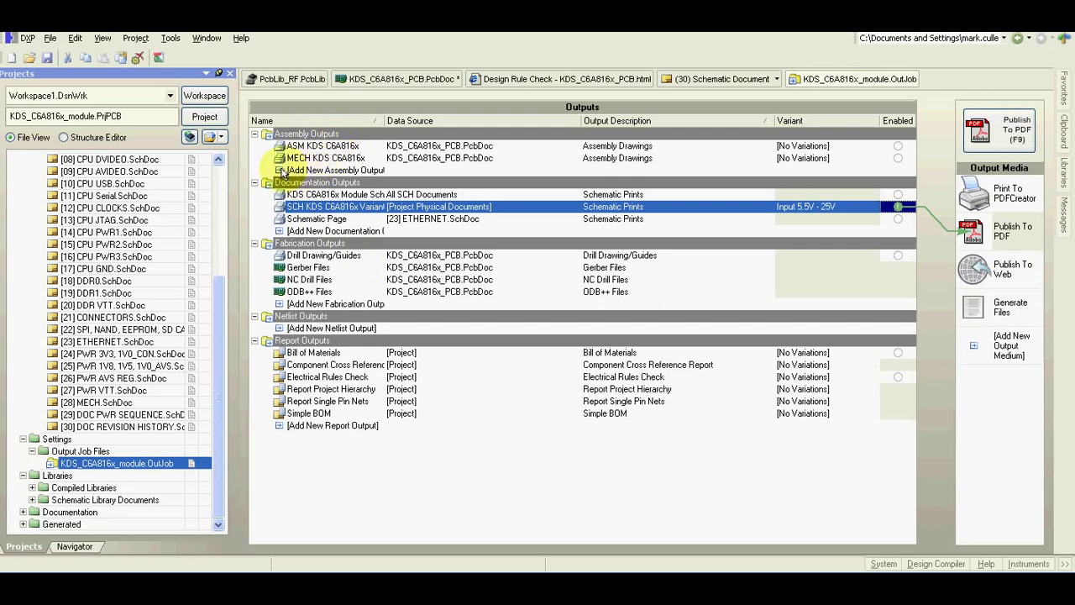
# Add an Assembly Drawings output sourced from KDS_C6A816x_PCB.PcbDoc and name it "ASM TOP and BOTTOM".
pyautogui.click(285, 171)
pyautogui.moveTo(309, 180)
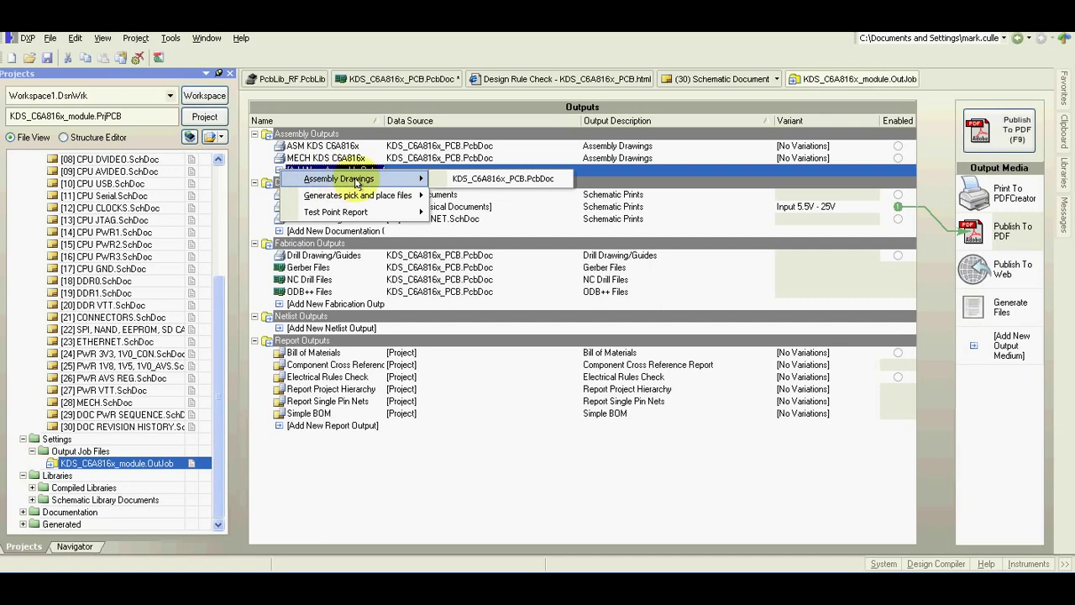
pyautogui.click(462, 181)
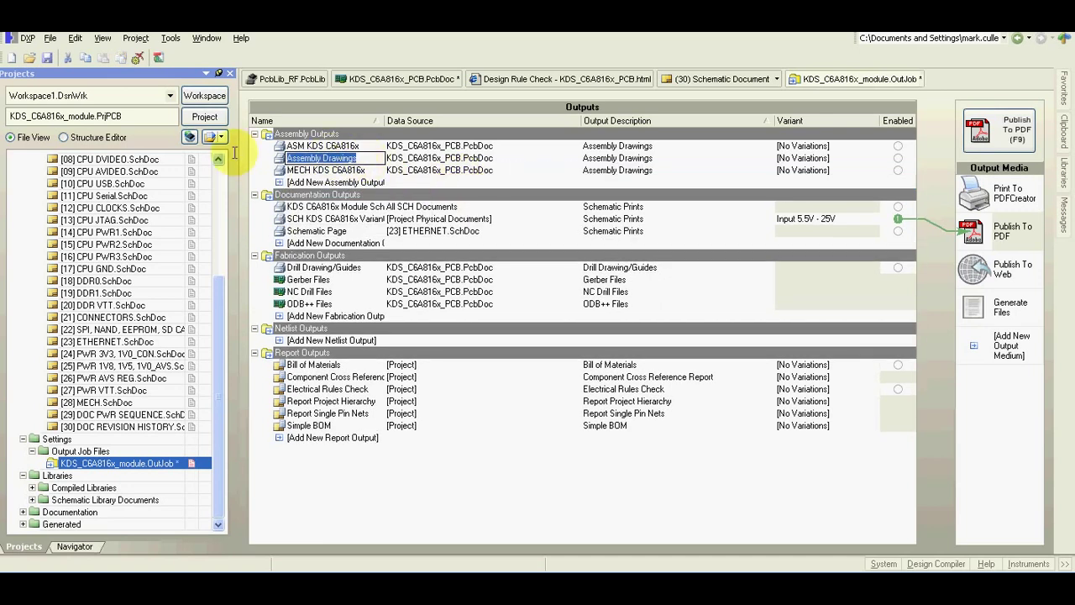
pyautogui.write('ASM TOP and BOTTOM')
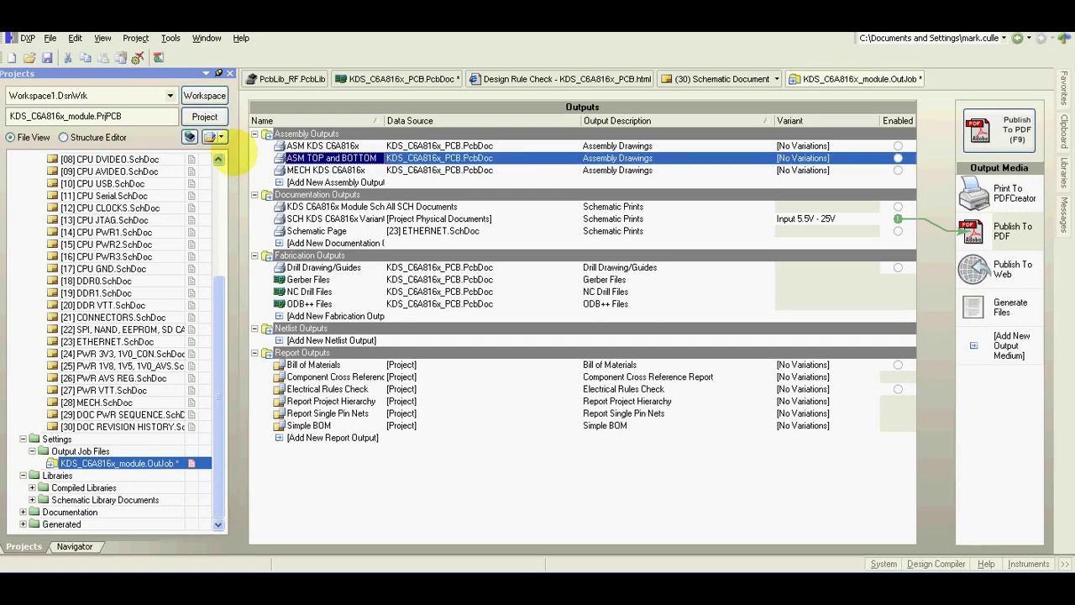
# Open the configuration of the ASM TOP and BOTTOM output and delete layer L1 from the Top Assembly Drawing printout.
pyautogui.rightClick(320, 160)
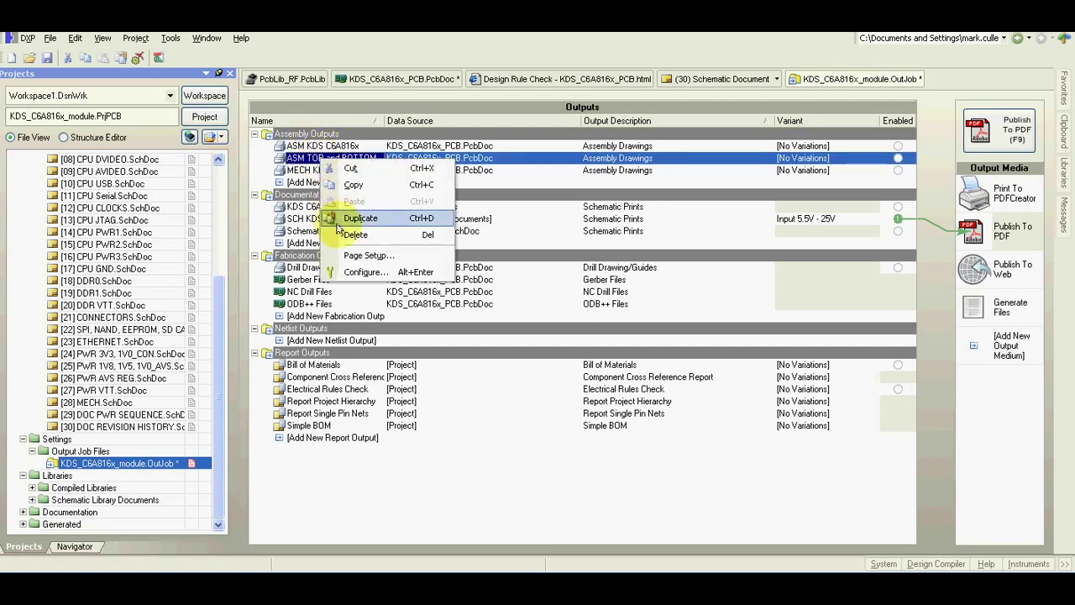
pyautogui.click(349, 272)
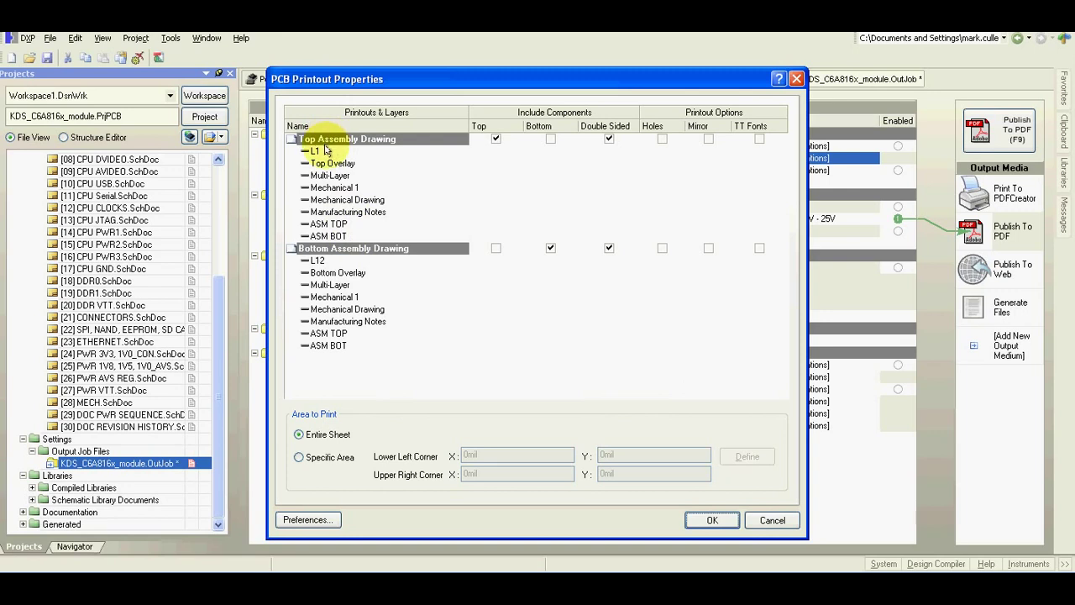
pyautogui.click(324, 152)
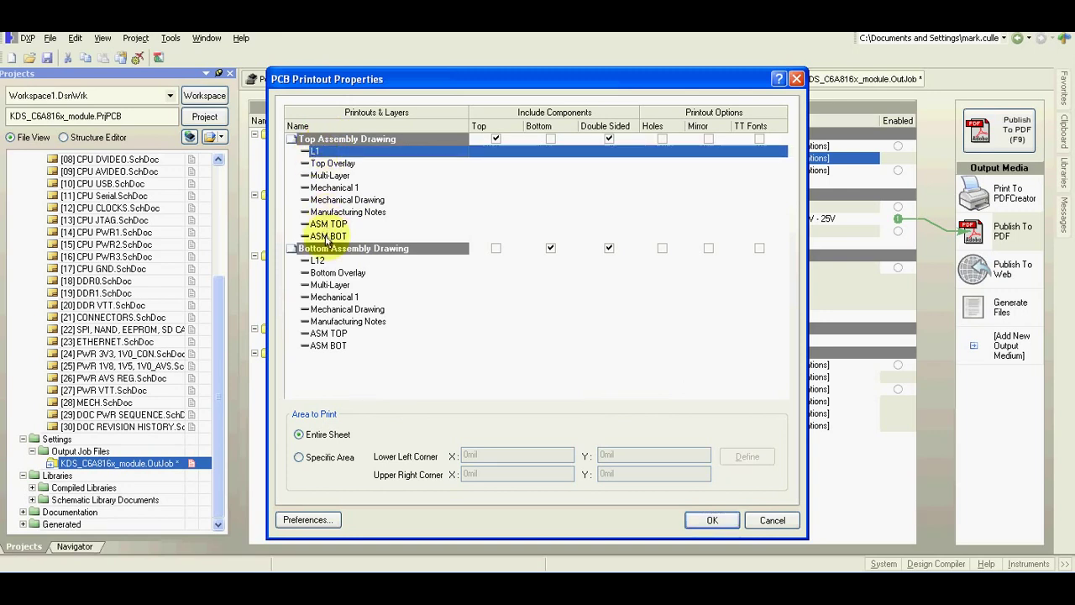
pyautogui.rightClick(326, 153)
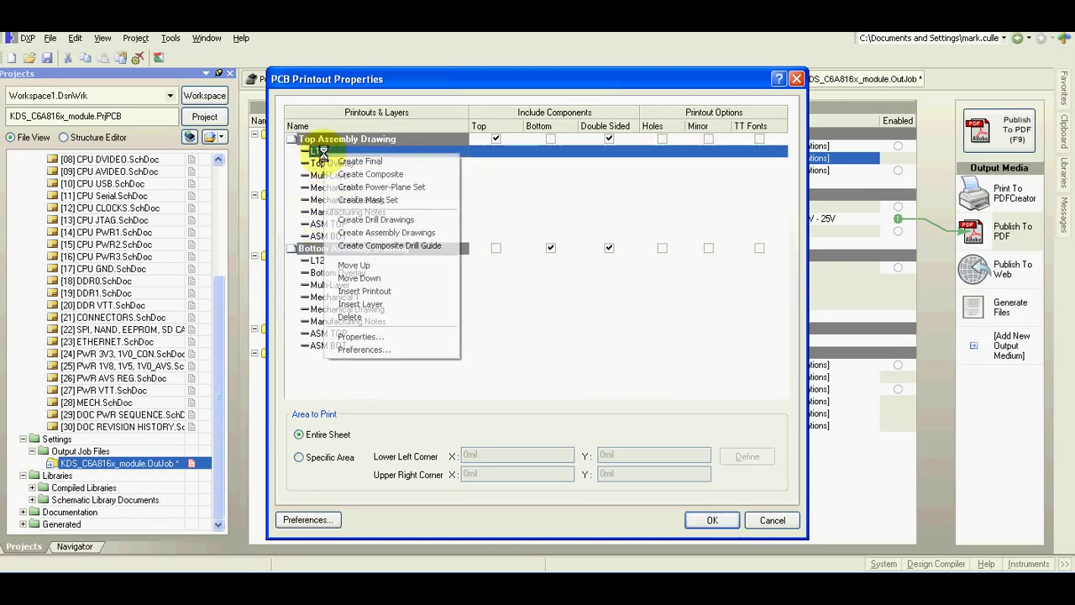
pyautogui.click(349, 317)
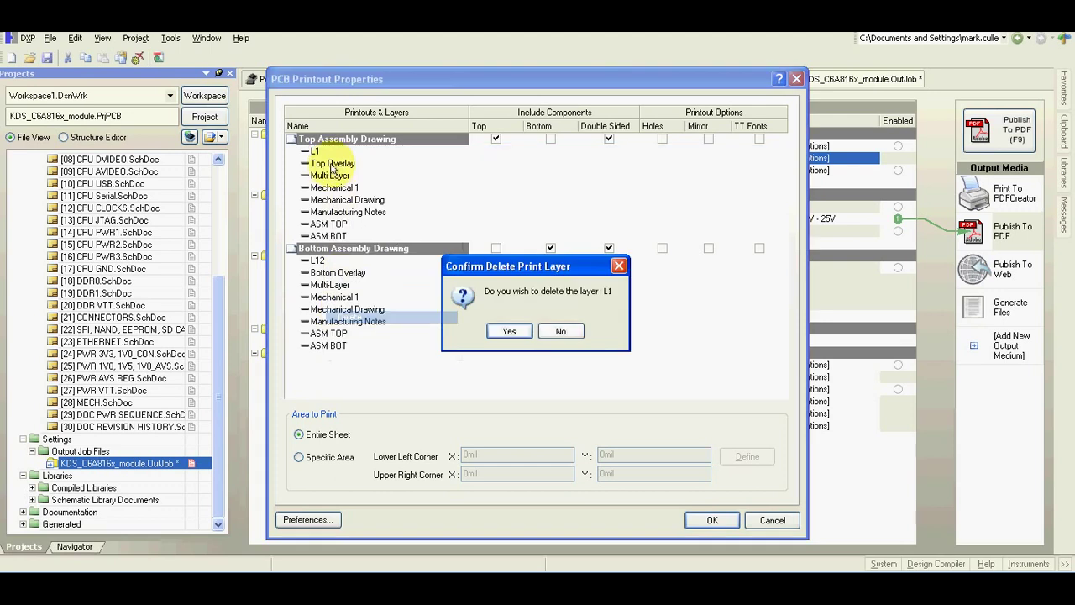
pyautogui.click(506, 331)
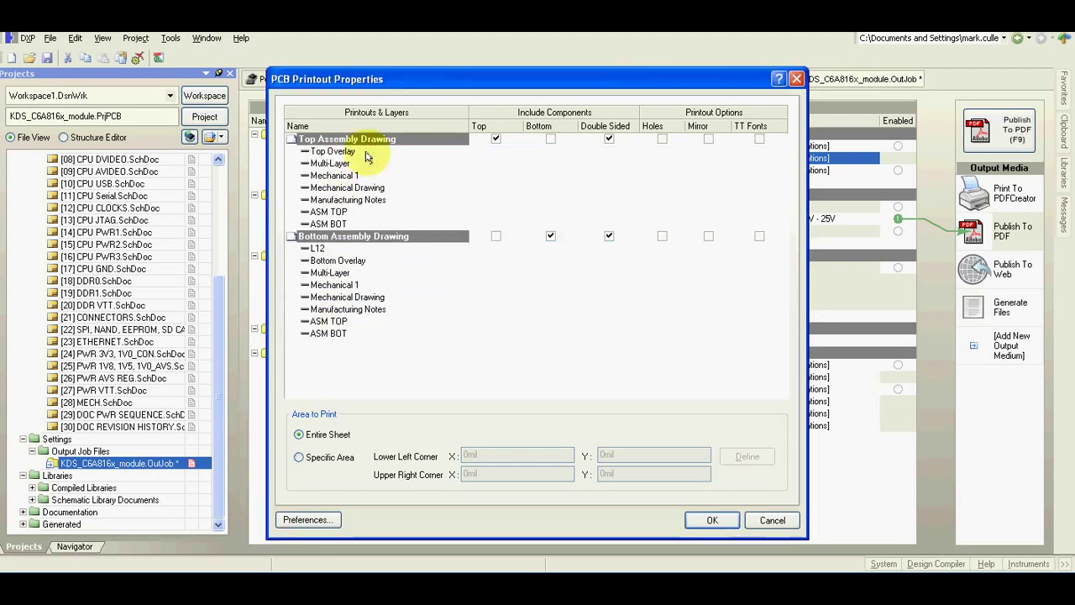
# Delete Top Overlay, Multi-Layer, Mechanical 1, Mechanical Drawing, Manufacturing Notes and ASM BOT from the Top Assembly Drawing printout, leaving only ASM TOP.
pyautogui.keyDown('shift'); pyautogui.click(360, 201); pyautogui.keyUp('shift')
pyautogui.rightClick(361, 202)
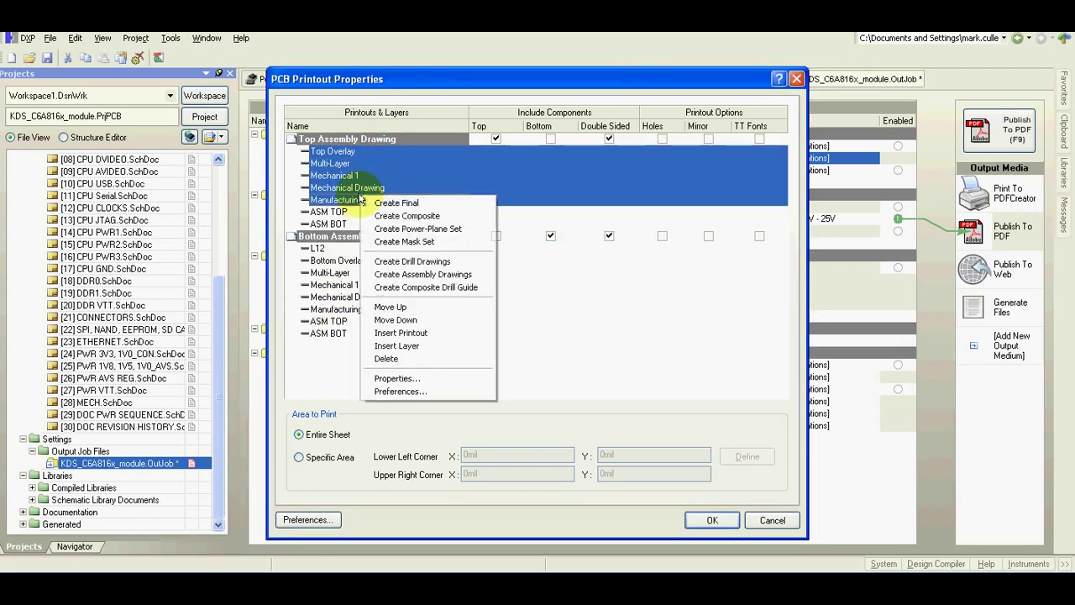
pyautogui.click(407, 358)
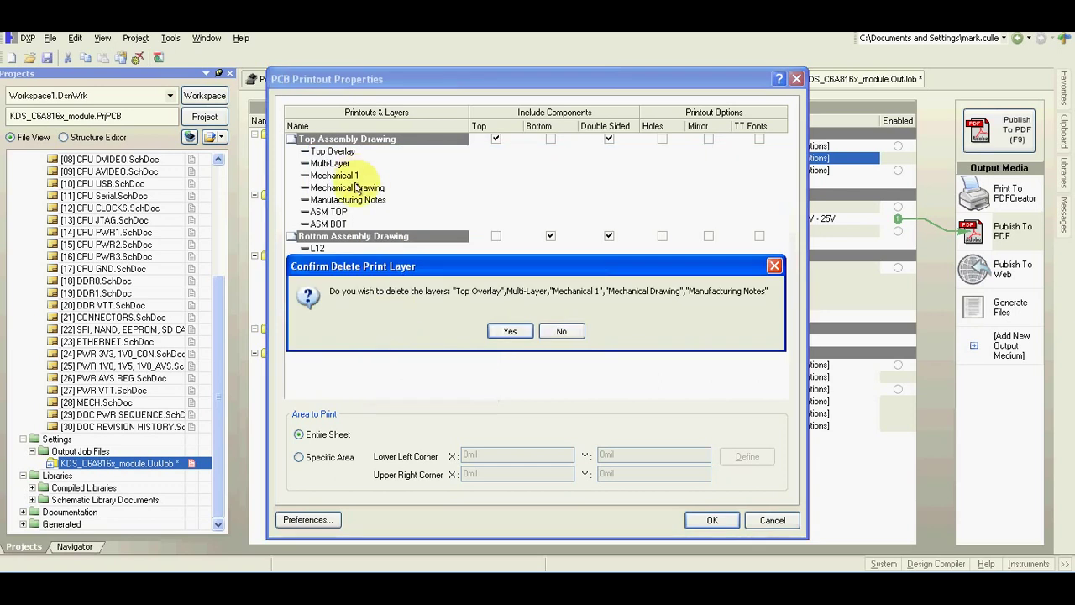
pyautogui.click(509, 333)
pyautogui.click(336, 163)
pyautogui.rightClick(334, 162)
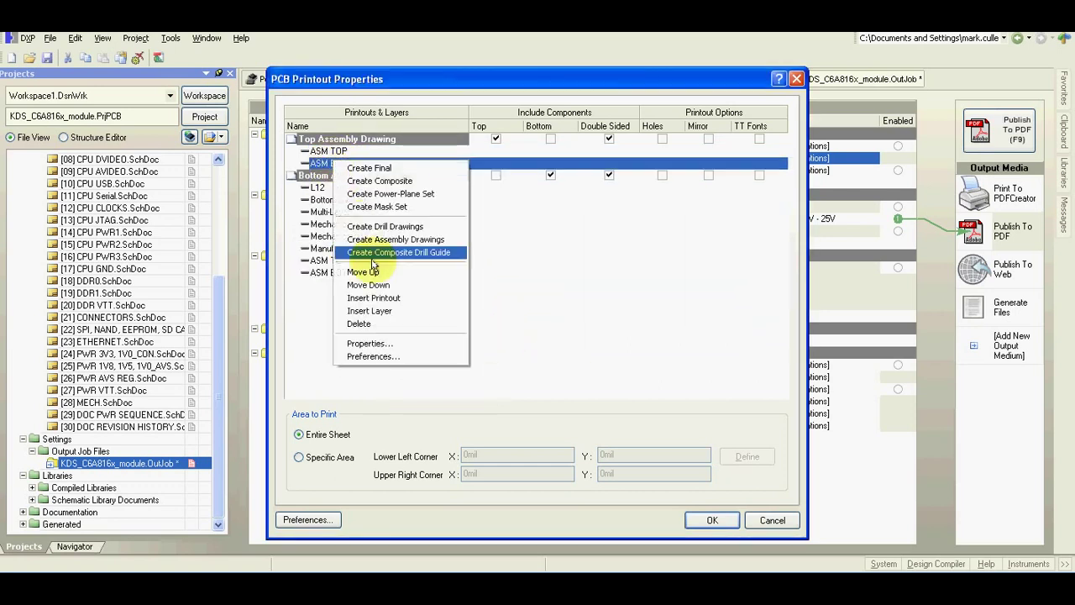
pyautogui.click(383, 323)
pyautogui.click(504, 332)
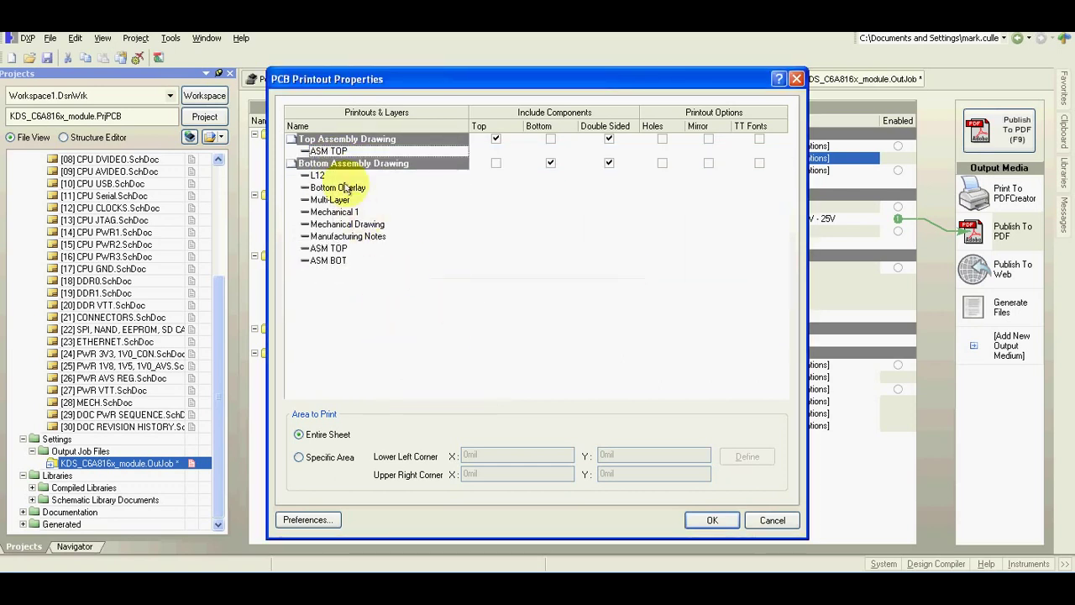
# Reduce the Bottom Assembly Drawing printout to the ASM BOT layer, enable its Mirror option and accept the printout configuration.
pyautogui.click(338, 175)
pyautogui.keyDown('shift'); pyautogui.click(332, 248); pyautogui.keyUp('shift')
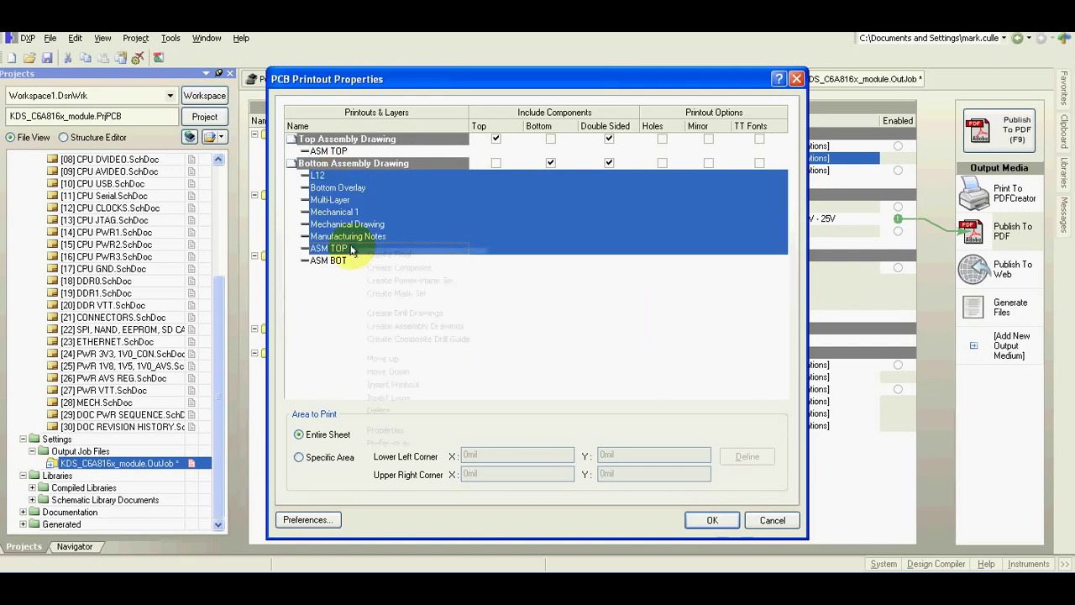
pyautogui.rightClick(353, 249)
pyautogui.click(407, 410)
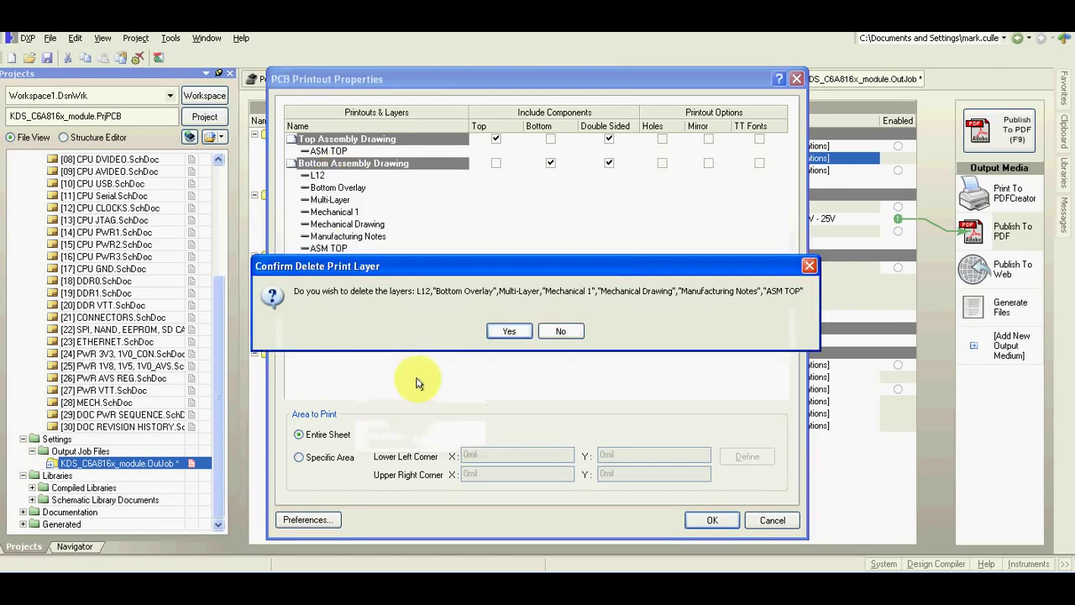
pyautogui.click(504, 332)
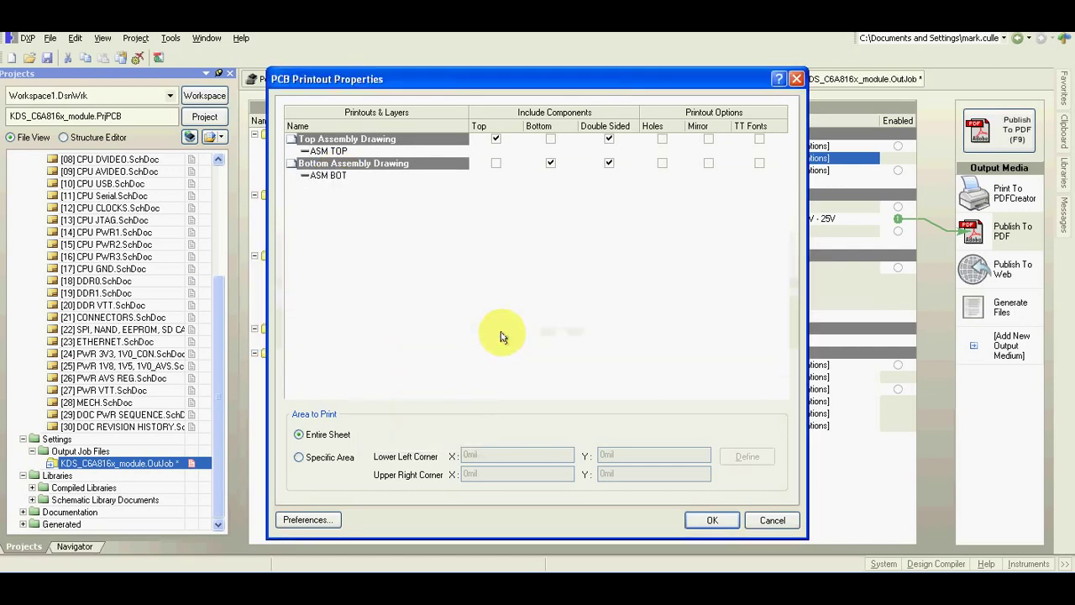
pyautogui.click(708, 164)
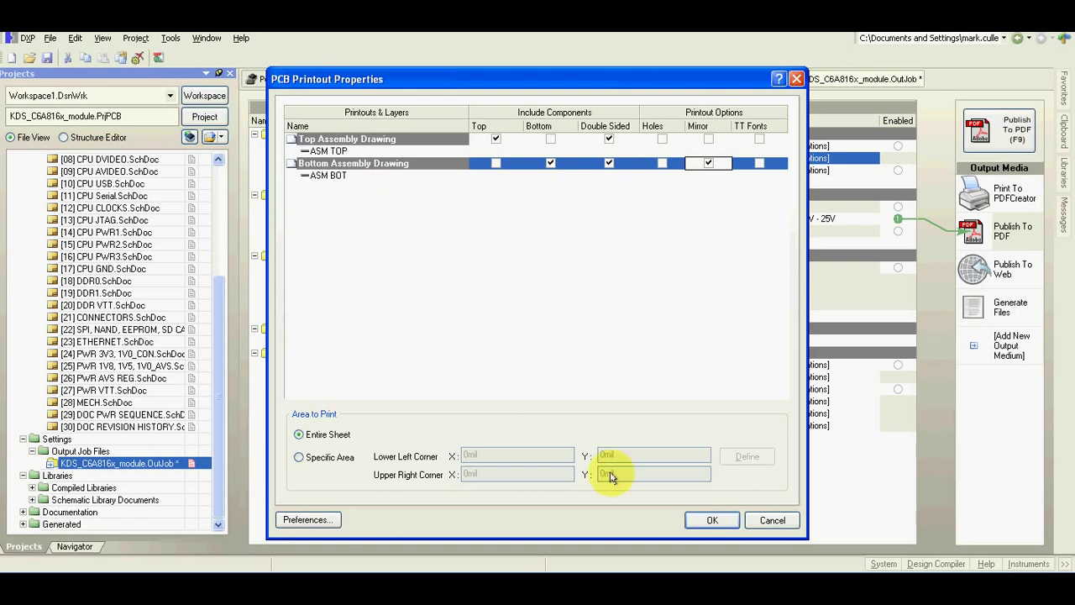
pyautogui.click(707, 521)
# Try Scaled Print in the ASM TOP and BOTTOM page setup, then restore Fit Document On Page, keeping the Gray color set.
pyautogui.rightClick(313, 161)
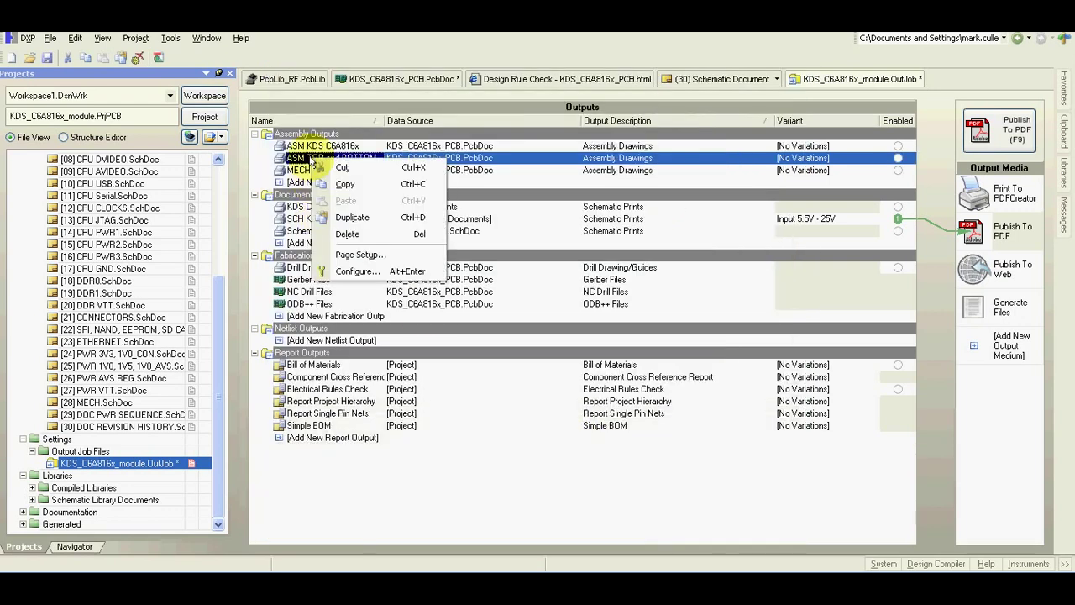
pyautogui.click(360, 254)
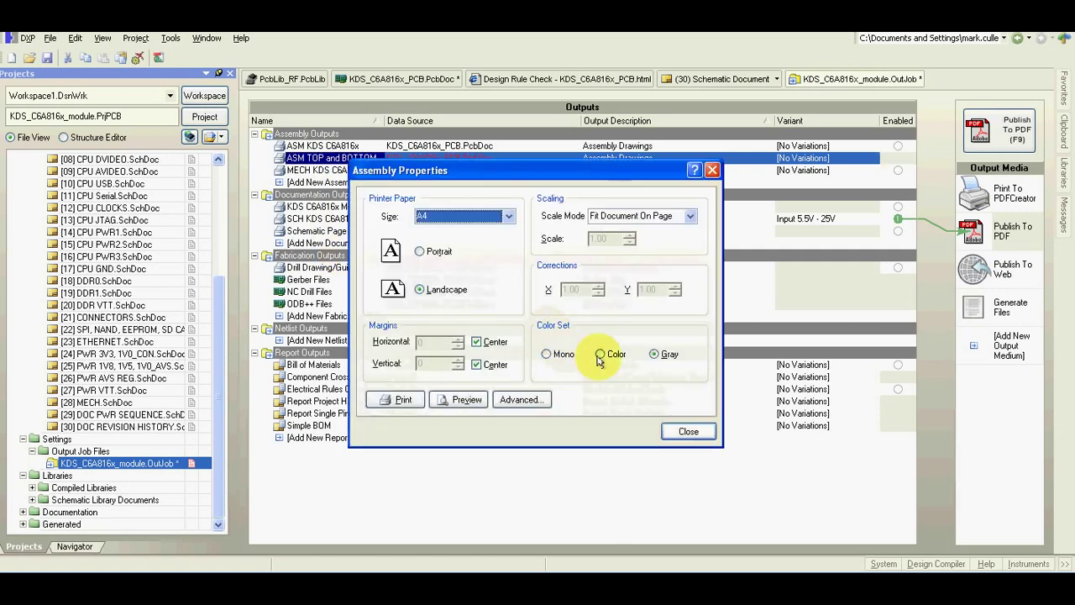
pyautogui.click(654, 353)
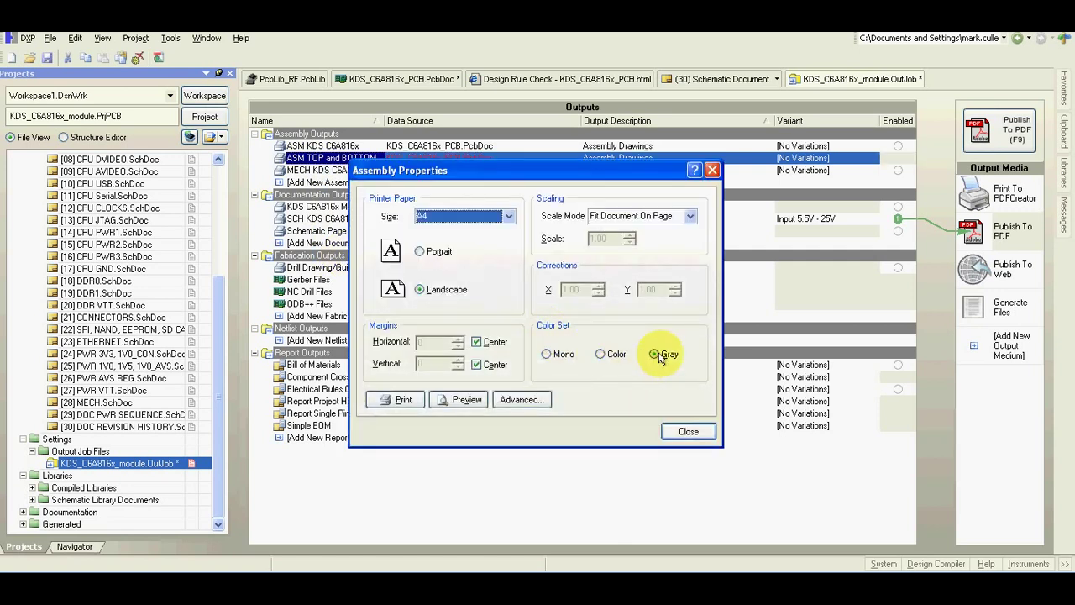
pyautogui.click(657, 220)
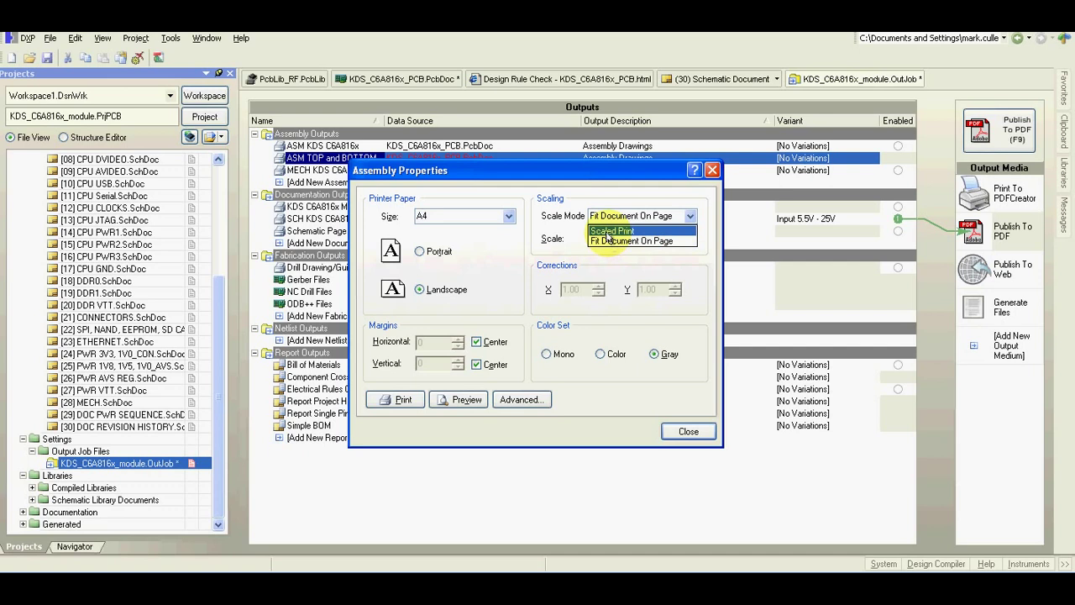
pyautogui.click(611, 230)
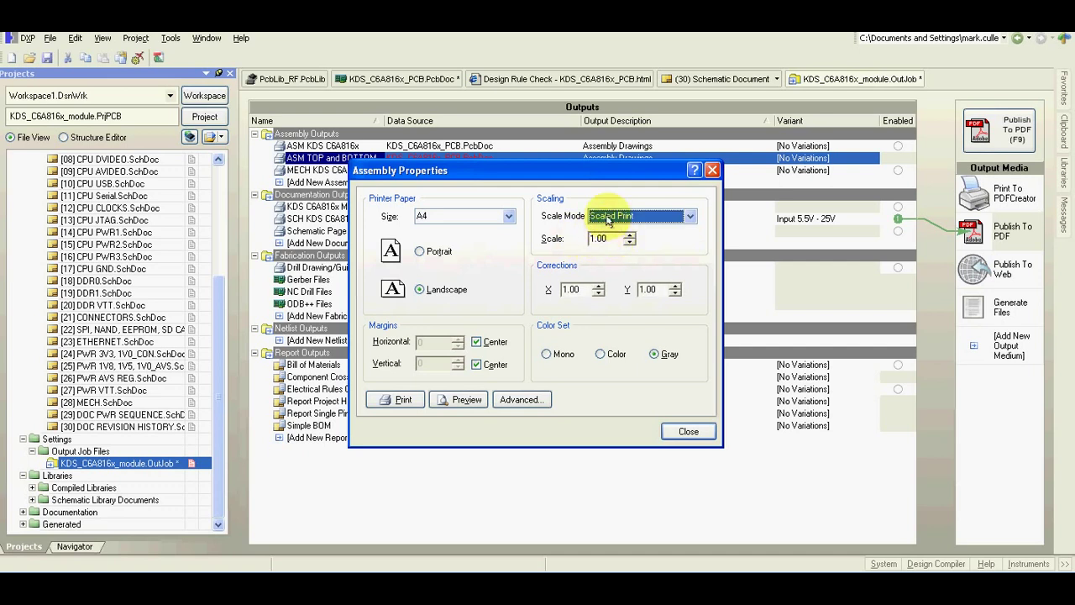
pyautogui.click(628, 220)
pyautogui.click(626, 242)
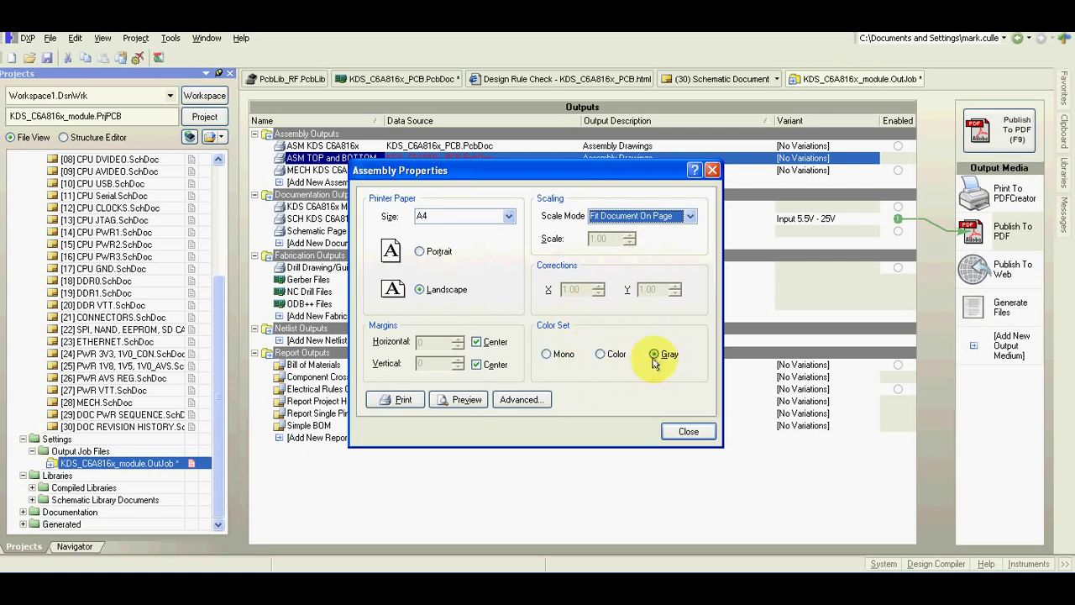
pyautogui.click(687, 432)
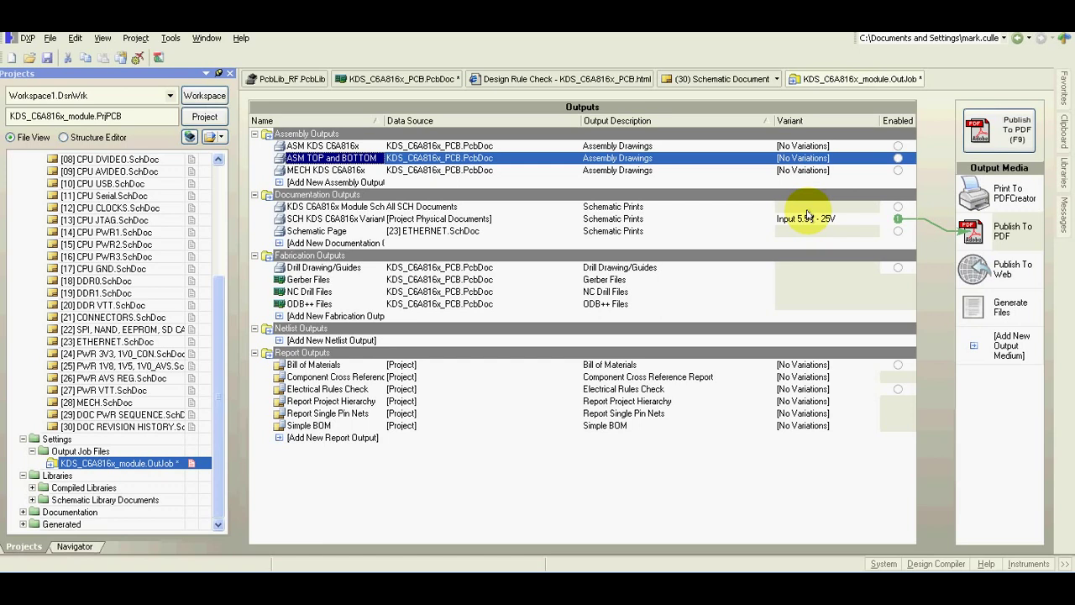
# Disable the schematic variant output for PDF publishing, enable ASM TOP and BOTTOM for Print To PDFCreator and start the print.
pyautogui.click(897, 218)
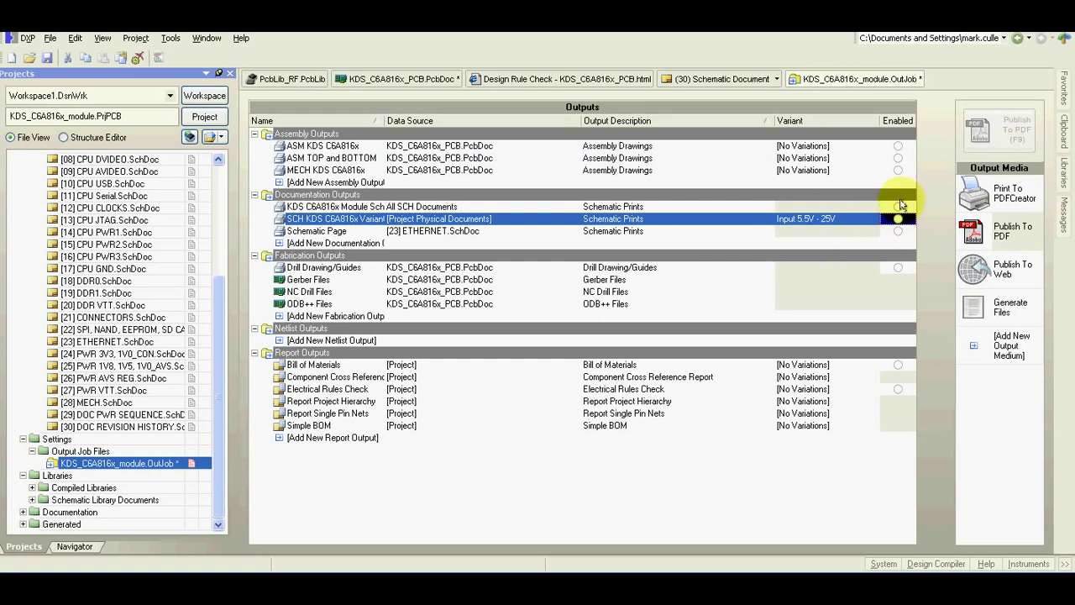
pyautogui.click(990, 200)
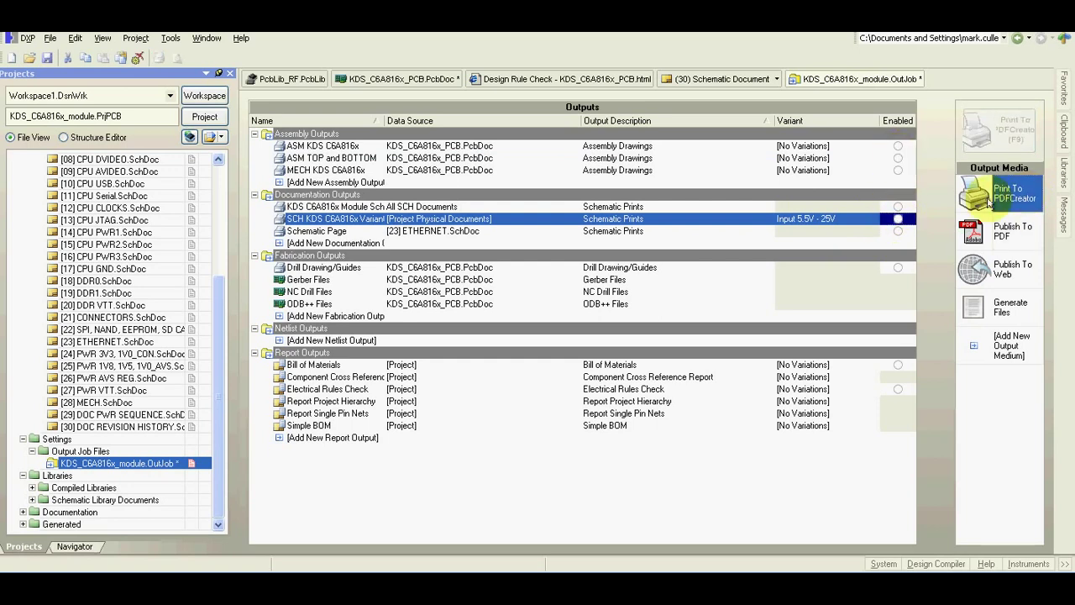
pyautogui.click(898, 158)
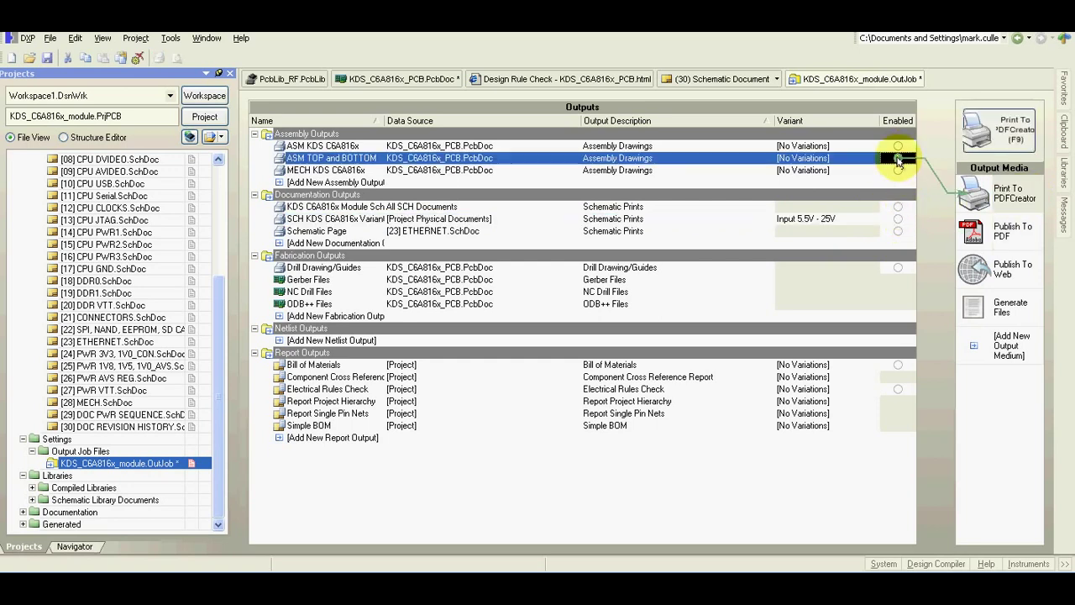
pyautogui.click(999, 149)
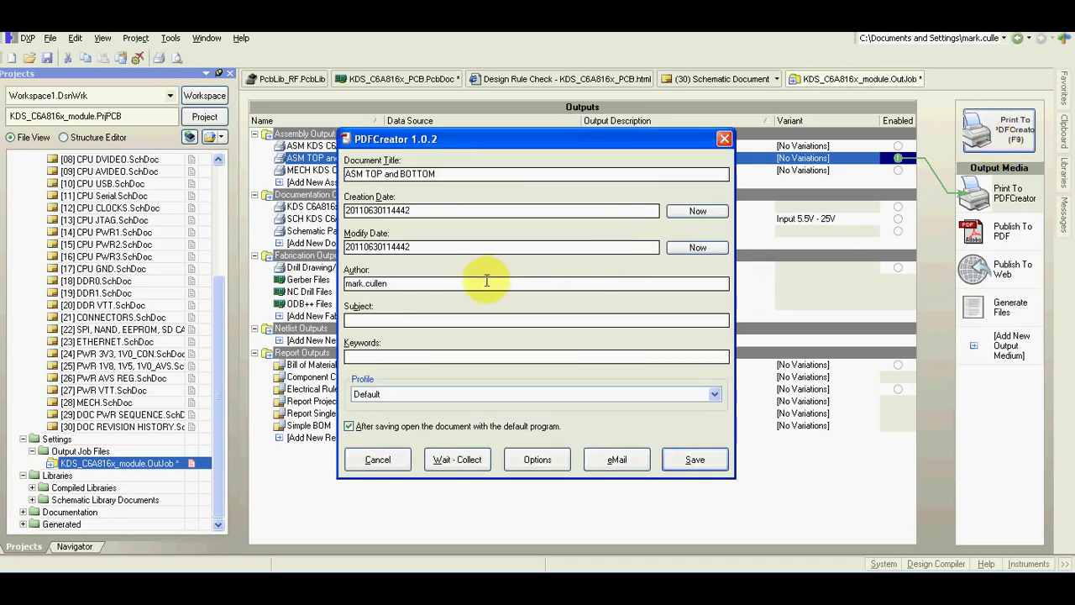
# Clear the author's name from the PDF properties and save the document as "ASM TOP and BOTTOM" in the kds folder.
pyautogui.click(395, 283)
pyautogui.moveTo(394, 283); pyautogui.dragTo(291, 288)
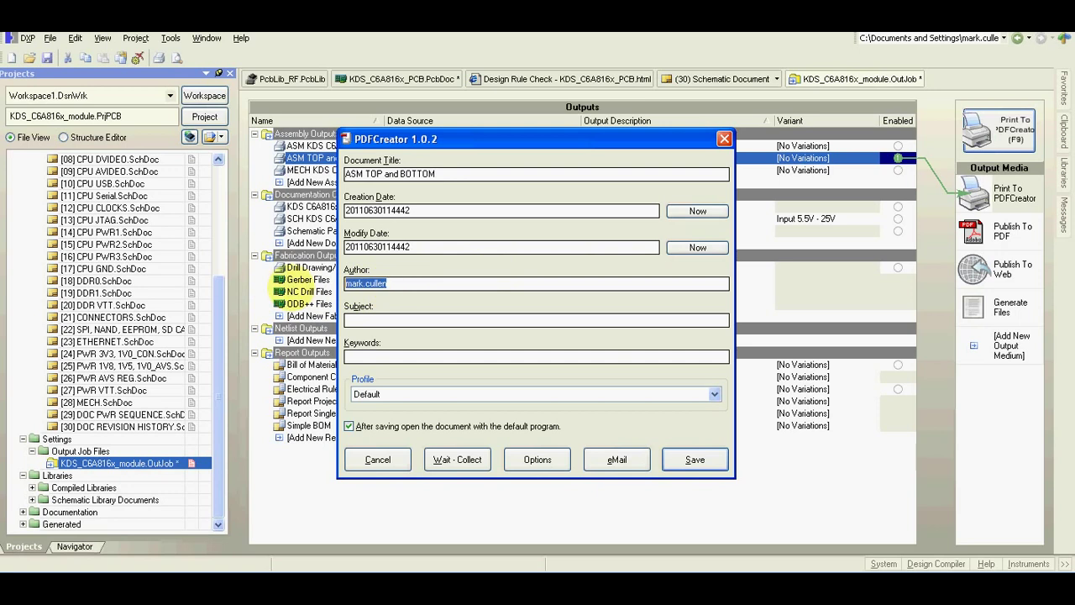
pyautogui.press('BackSpace')
pyautogui.click(696, 459)
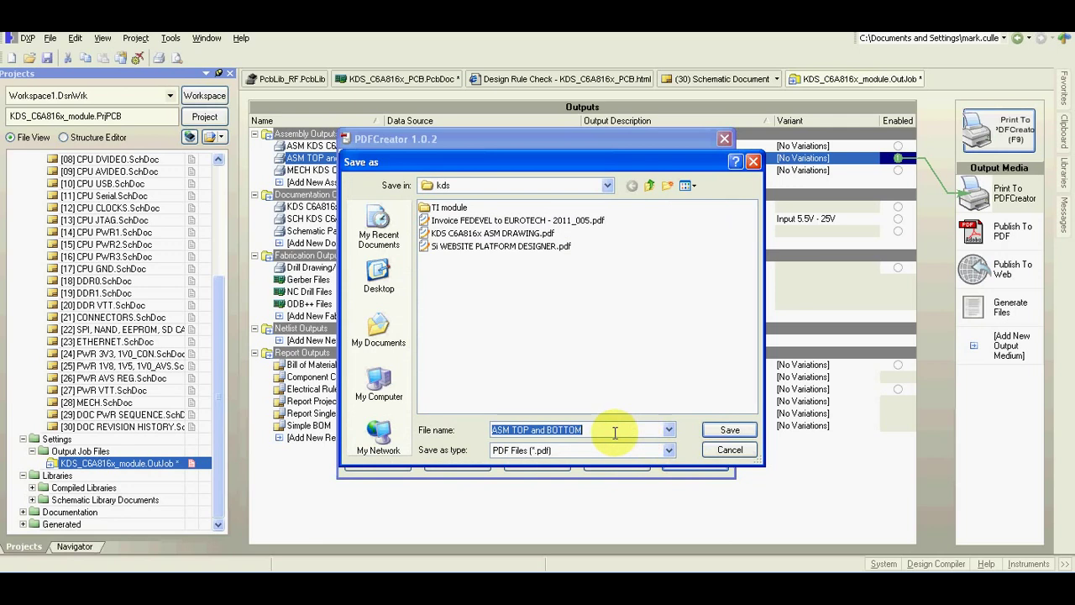
pyautogui.click(727, 430)
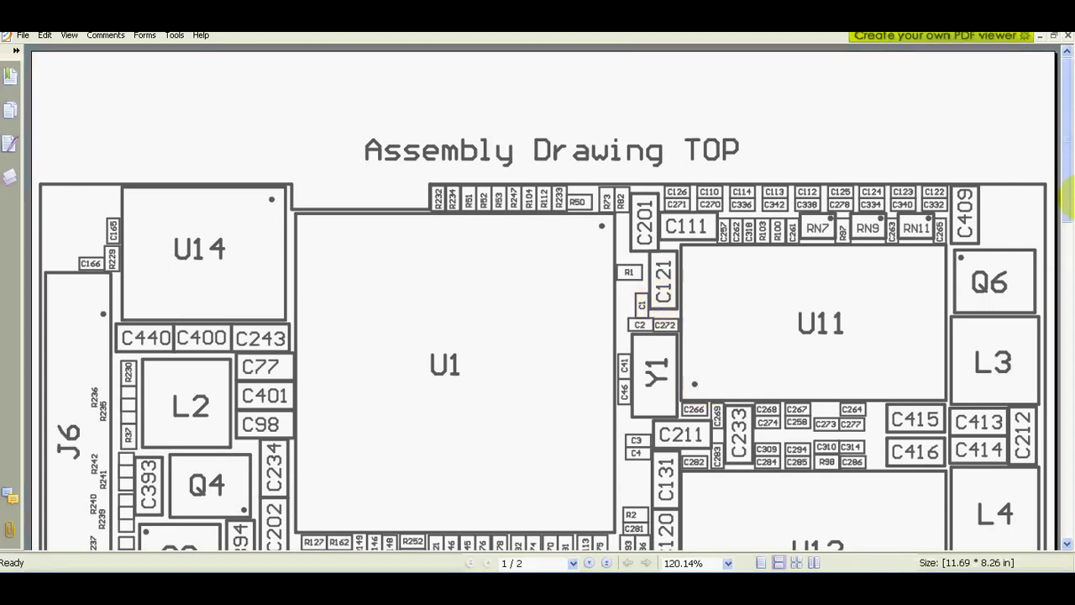
# Look over the top assembly drawing page of the printed PDF from its title down to the lower board edge.
pyautogui.moveTo(1068, 190)
pyautogui.mouseDown()
pyautogui.moveTo(1064, 515)
pyautogui.moveTo(1069, 88)
pyautogui.mouseUp()
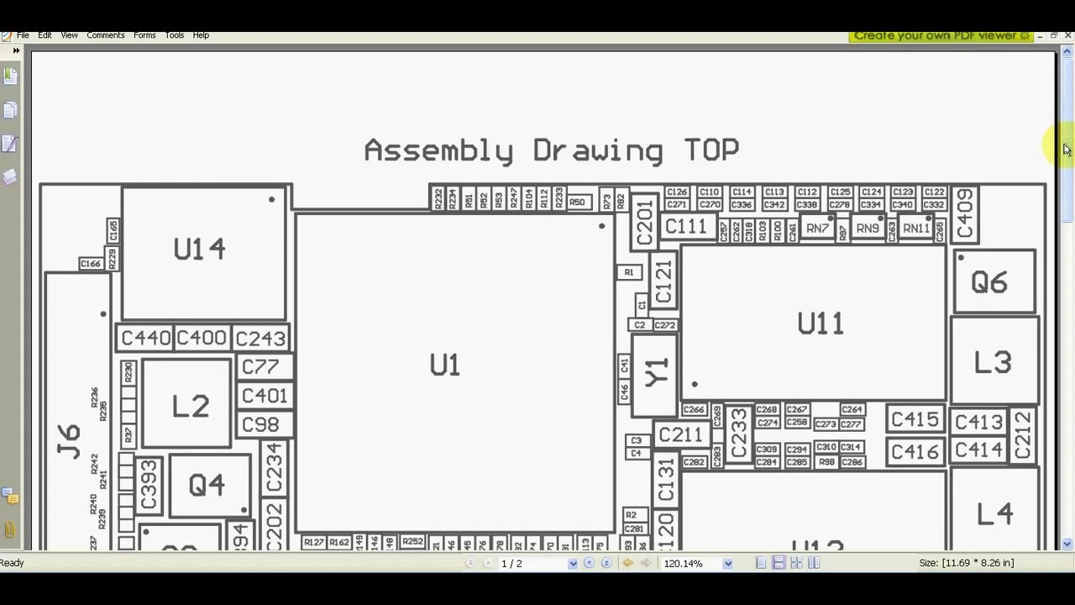
pyautogui.moveTo(1067, 149); pyautogui.dragTo(1067, 162)
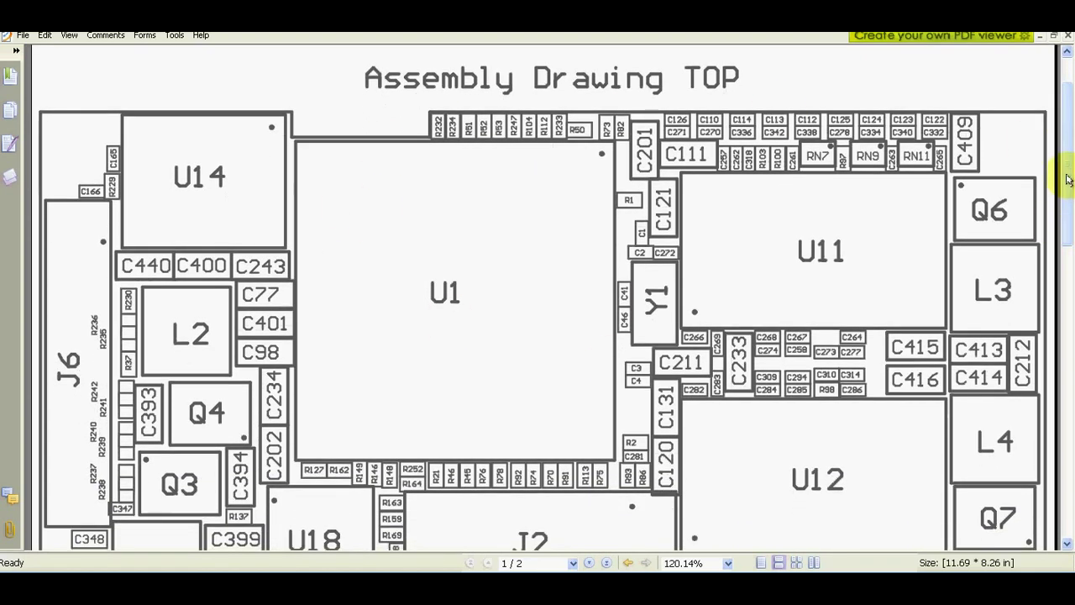
pyautogui.moveTo(1067, 179)
pyautogui.mouseDown()
pyautogui.moveTo(1072, 504)
pyautogui.moveTo(1072, 212)
pyautogui.mouseUp()
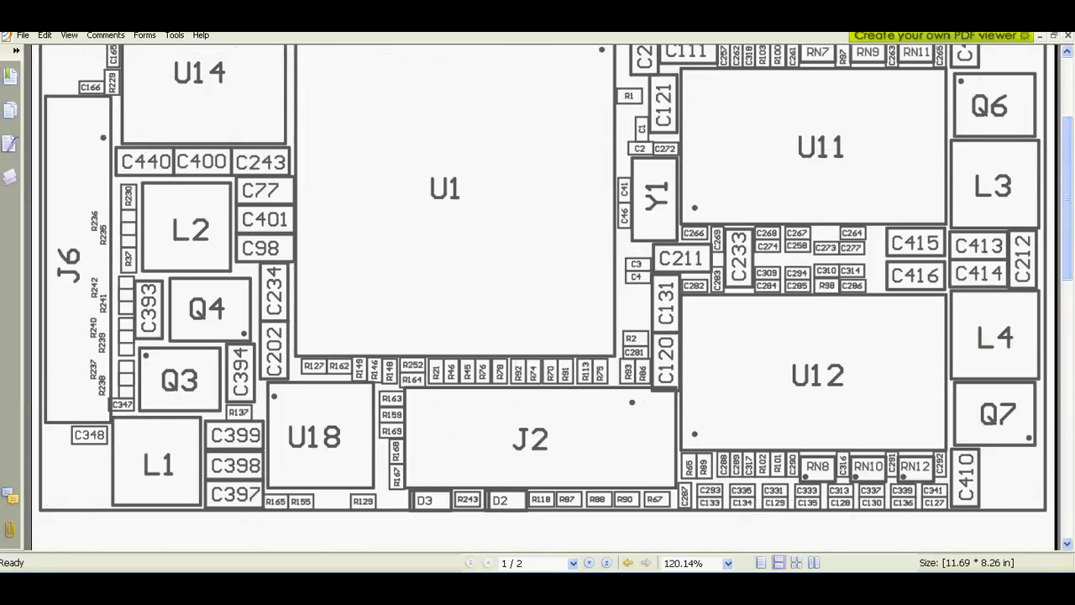
# Switch to Altium Designer and review the assembly variants' drawing style, including the PCB graphics color for not fitted components.
pyautogui.hotkey('alt', 'Tab')
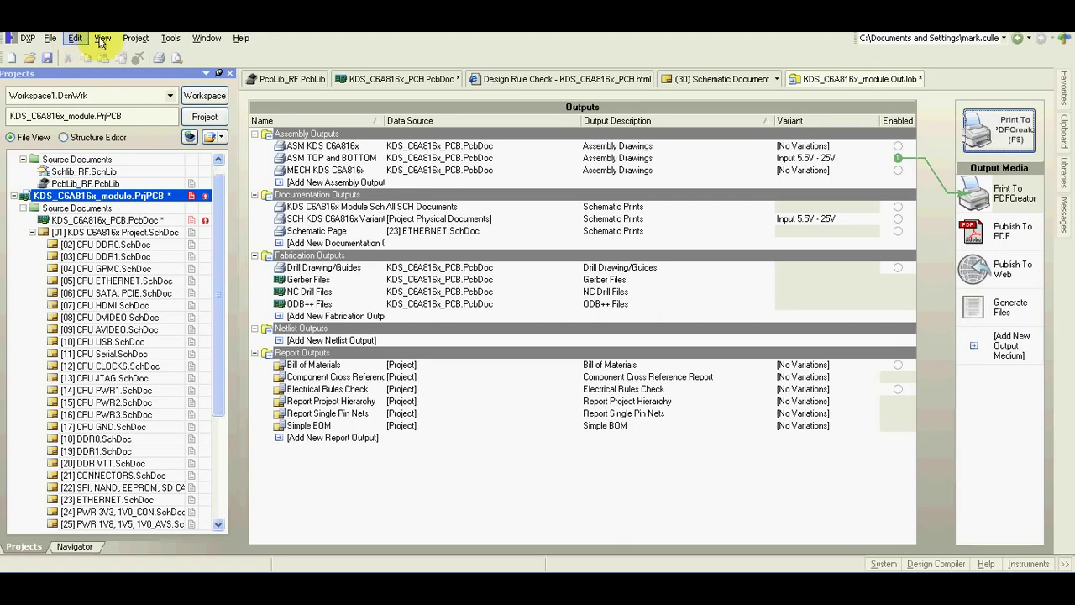
pyautogui.click(135, 39)
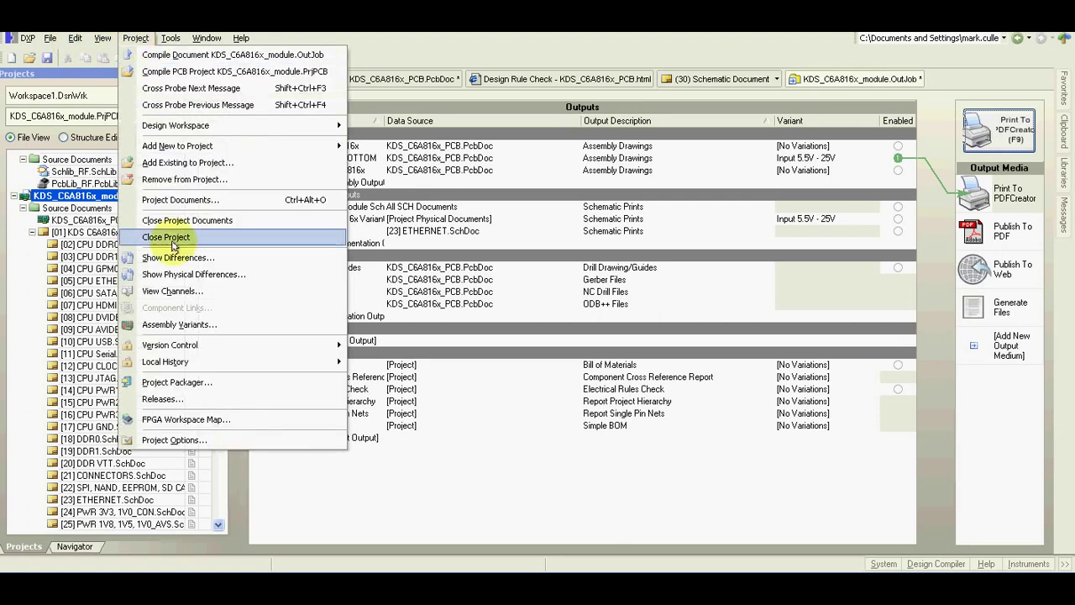
pyautogui.click(179, 328)
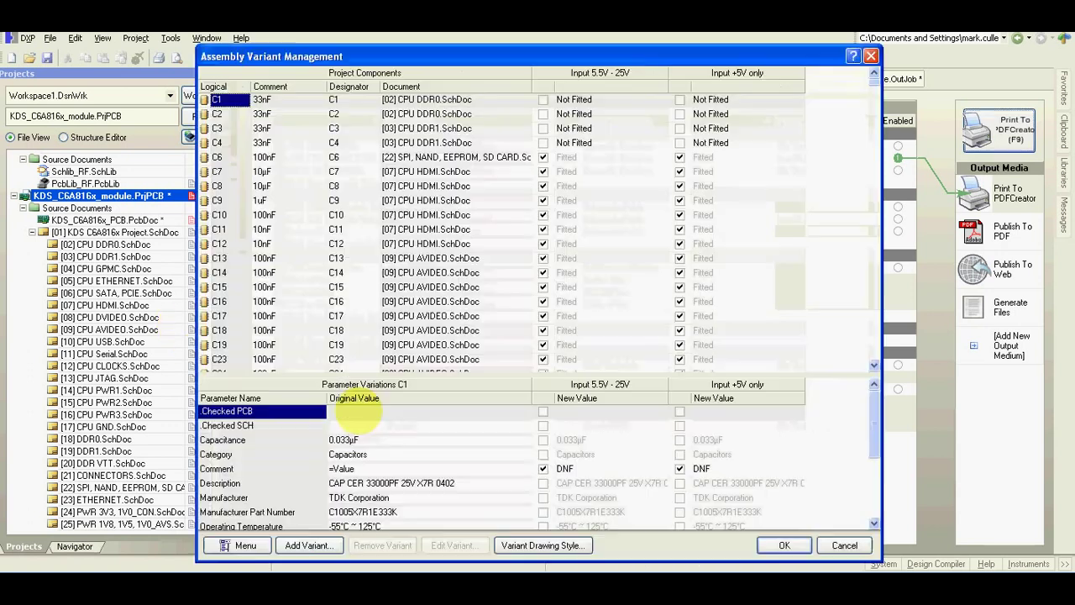
pyautogui.click(525, 545)
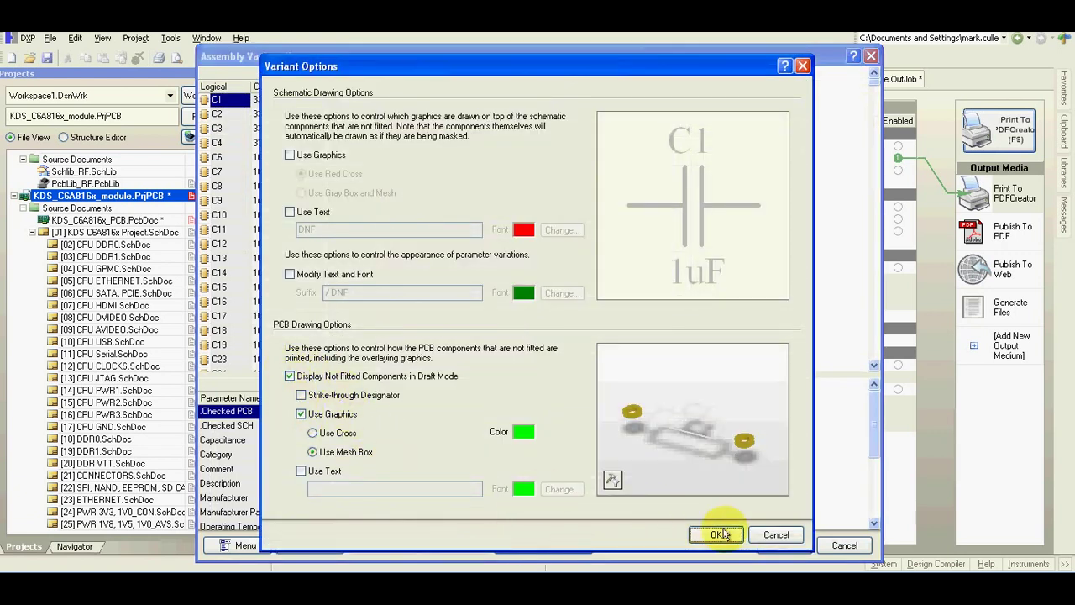
pyautogui.click(520, 431)
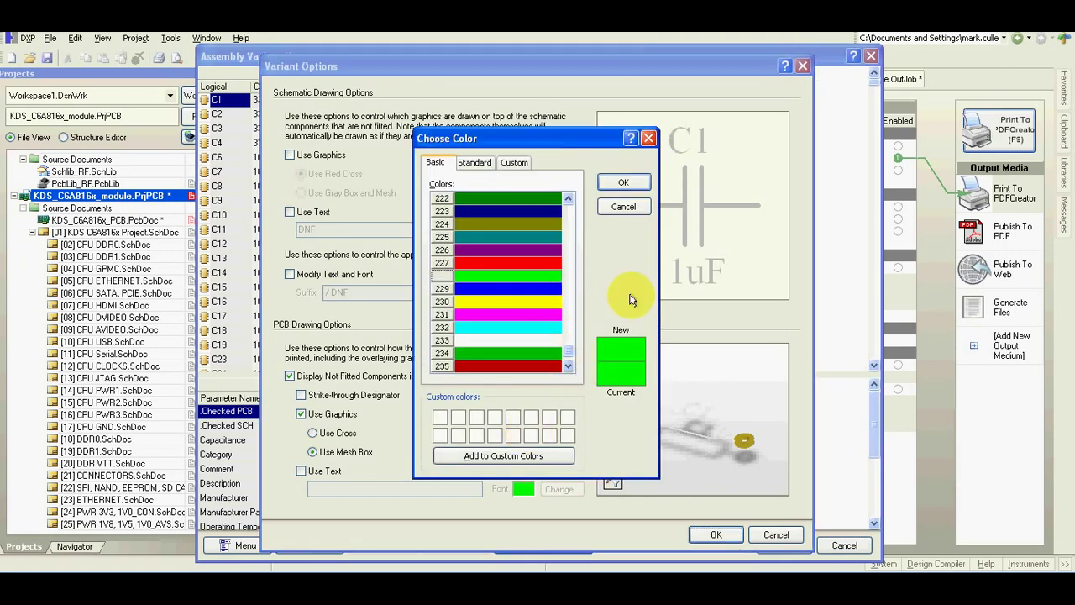
pyautogui.click(624, 207)
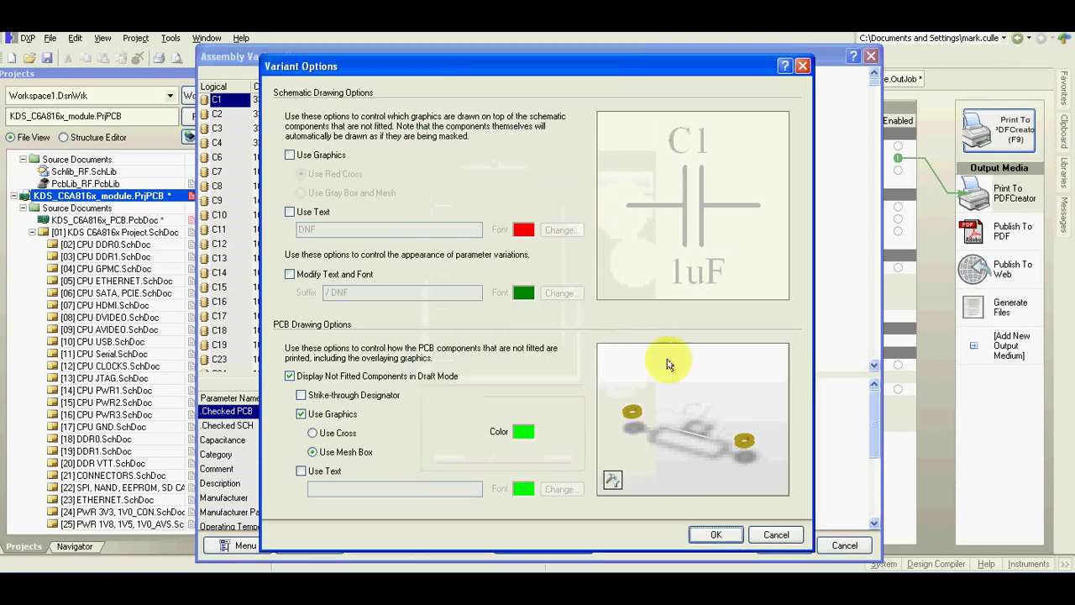
pyautogui.click(726, 536)
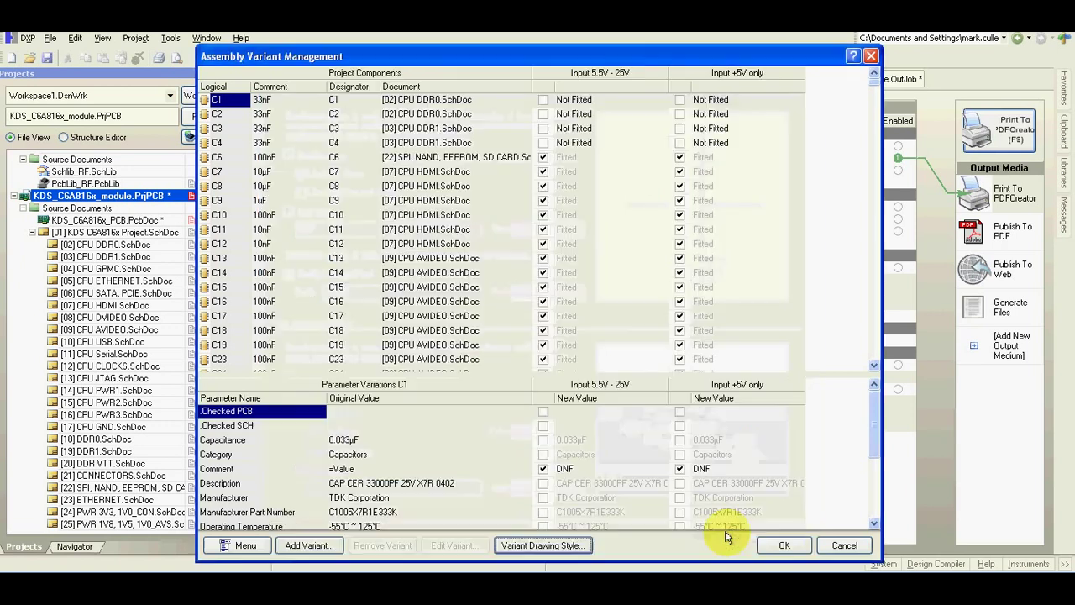
pyautogui.click(777, 546)
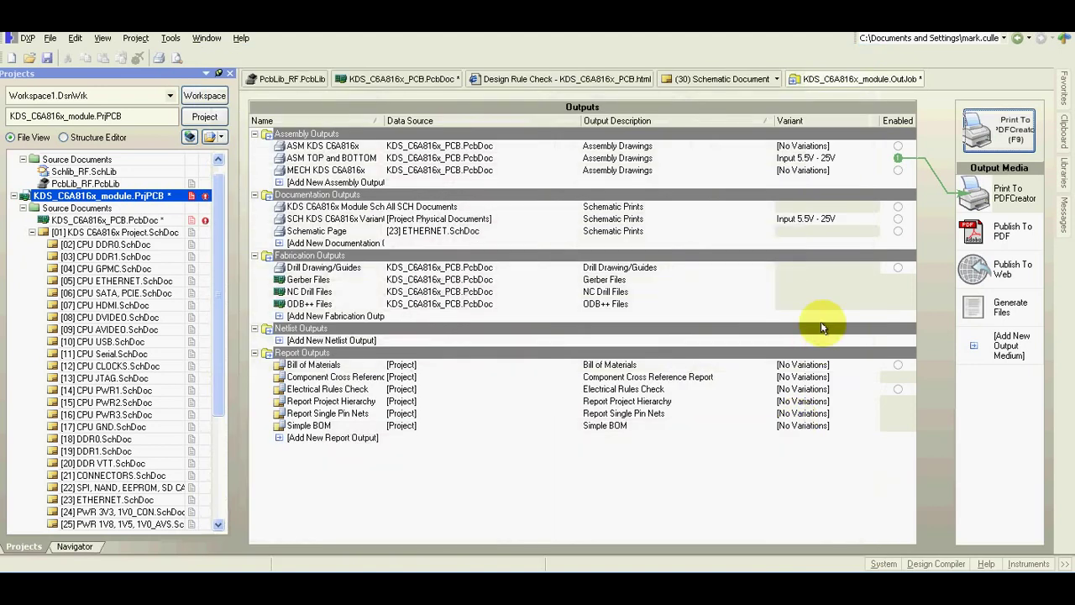
# Select the Input 5.5V - 25V variant for the ASM TOP and BOTTOM output.
pyautogui.click(811, 162)
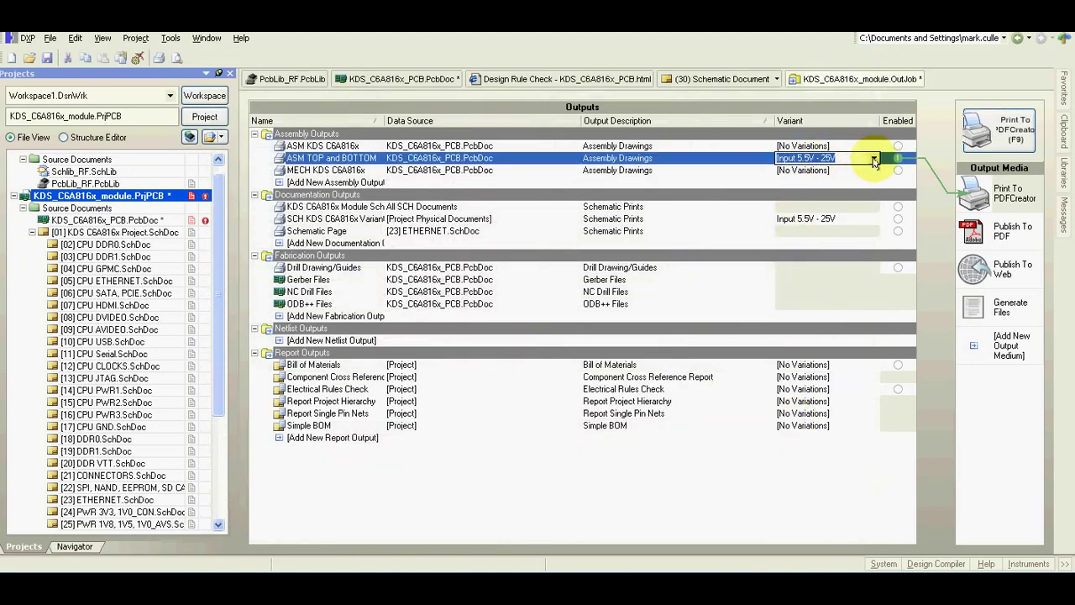
pyautogui.click(874, 158)
pyautogui.click(860, 180)
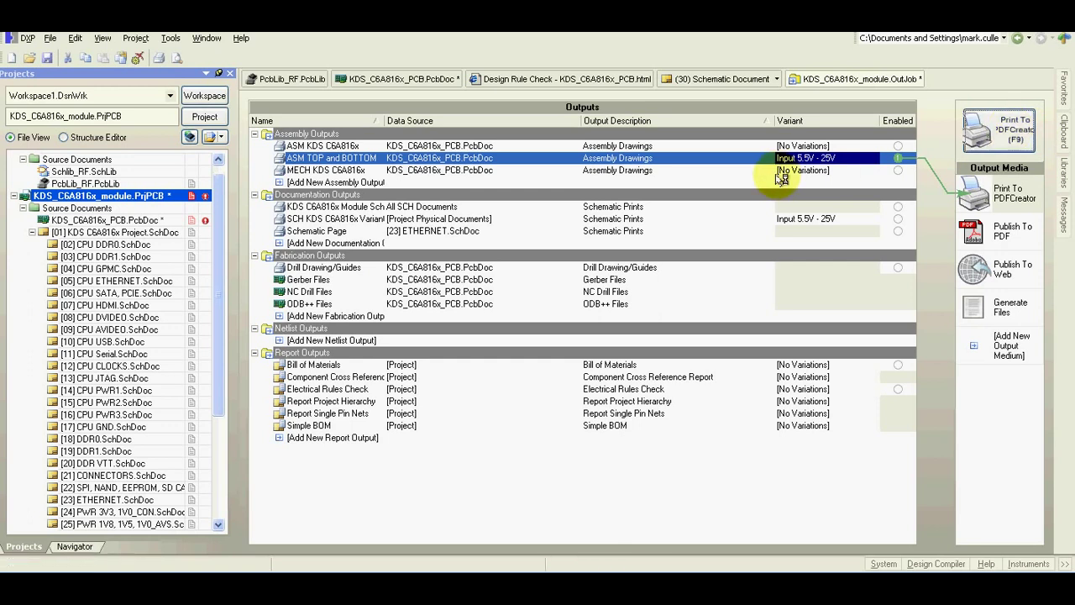
# Save the reprinted drawings as "ASM TOP and BOTTOM" in the kds folder, overwriting the existing PDF.
pyautogui.click(714, 459)
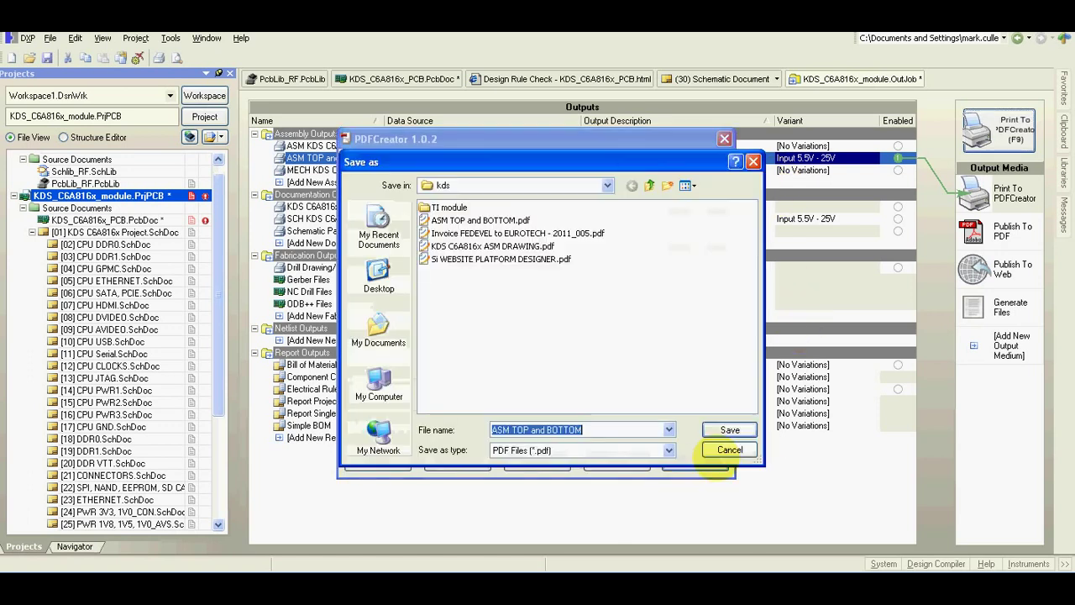
pyautogui.click(730, 429)
pyautogui.click(509, 338)
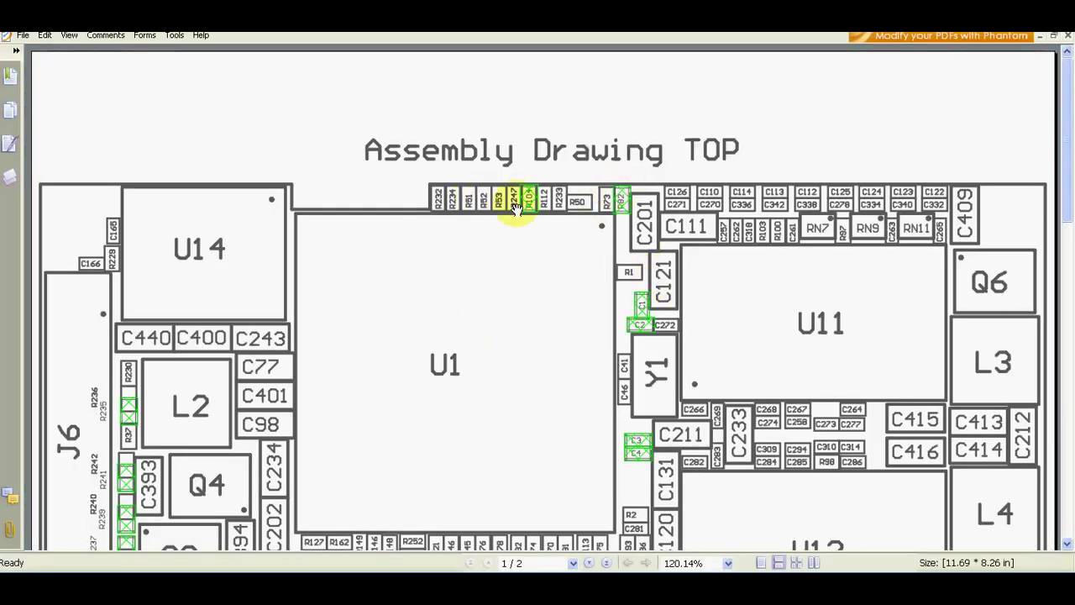
# Check the not fitted component markings on the top and bottom assembly drawing pages of the new PDF.
pyautogui.scroll(-5, 663, 284)
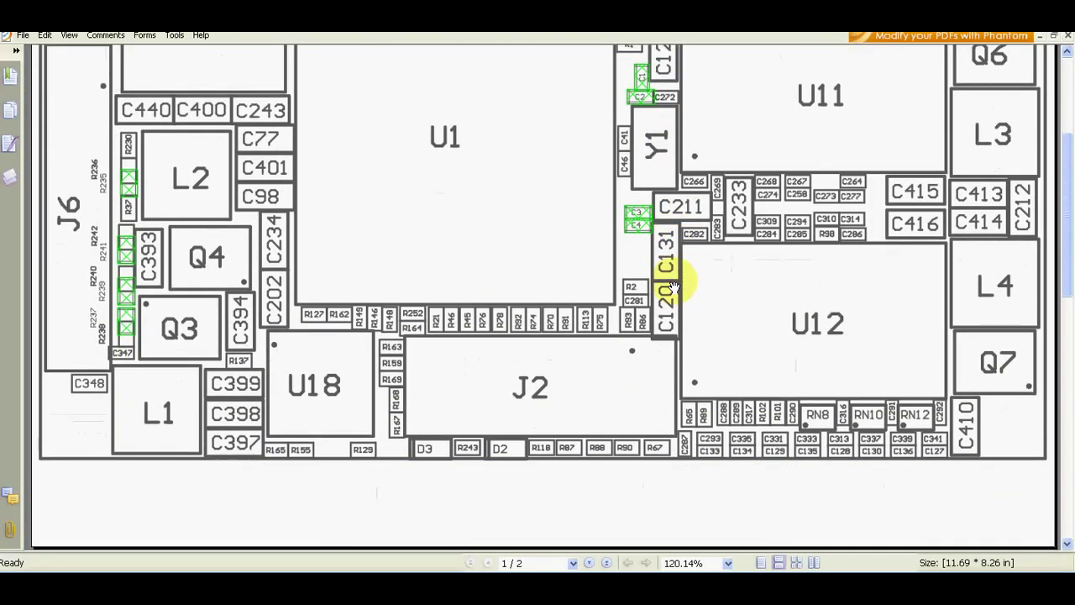
pyautogui.scroll(-15, 672, 287)
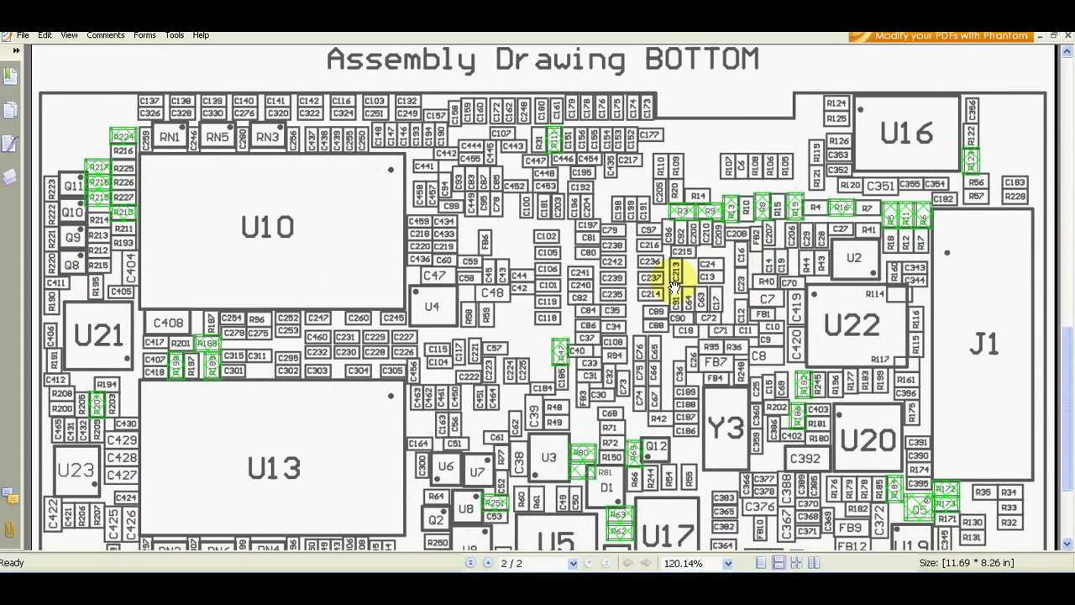
pyautogui.scroll(-3, 673, 286)
pyautogui.scroll(3, 672, 287)
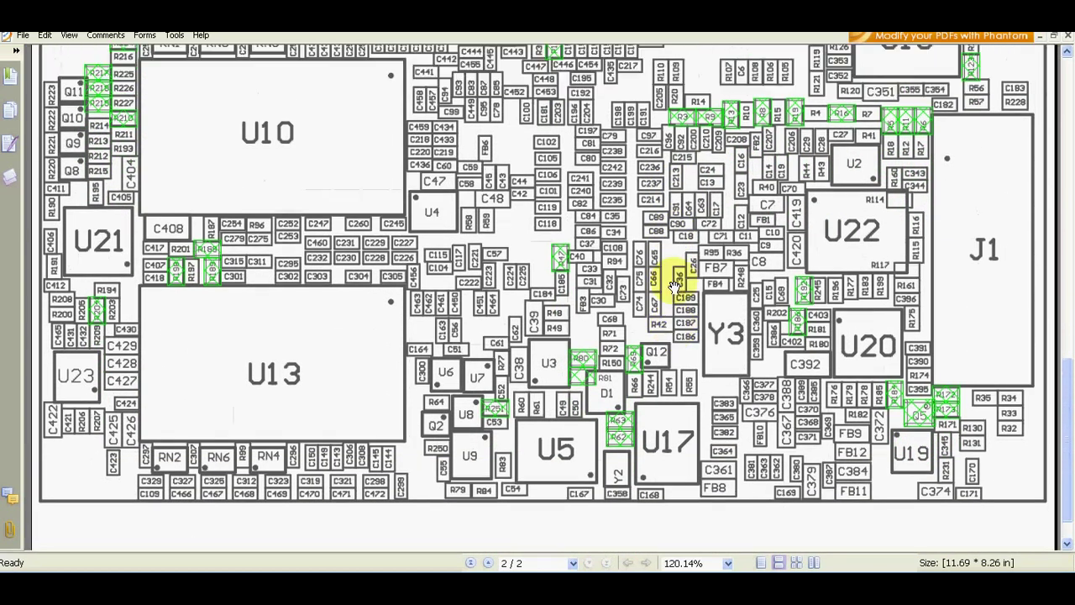